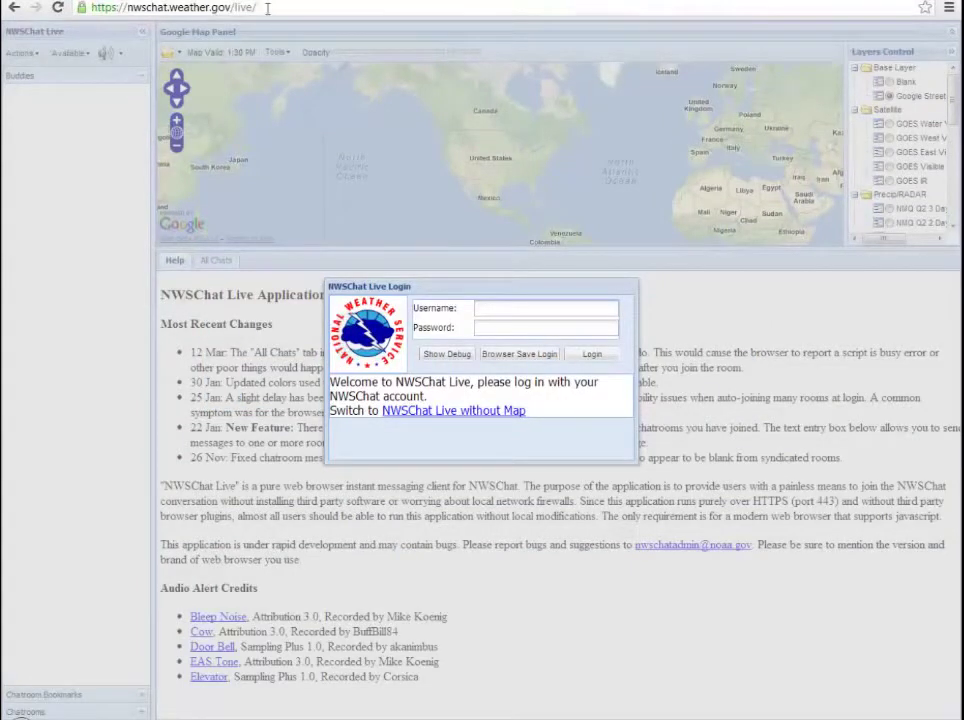
Step: Highlight the nwschat.weather.gov/live/ web address in the browser's address bar
{"action": "left_click_drag", "start_coordinate": [258, 7], "coordinate": [64, 10]}
{"action": "key", "text": "ctrl+c"}
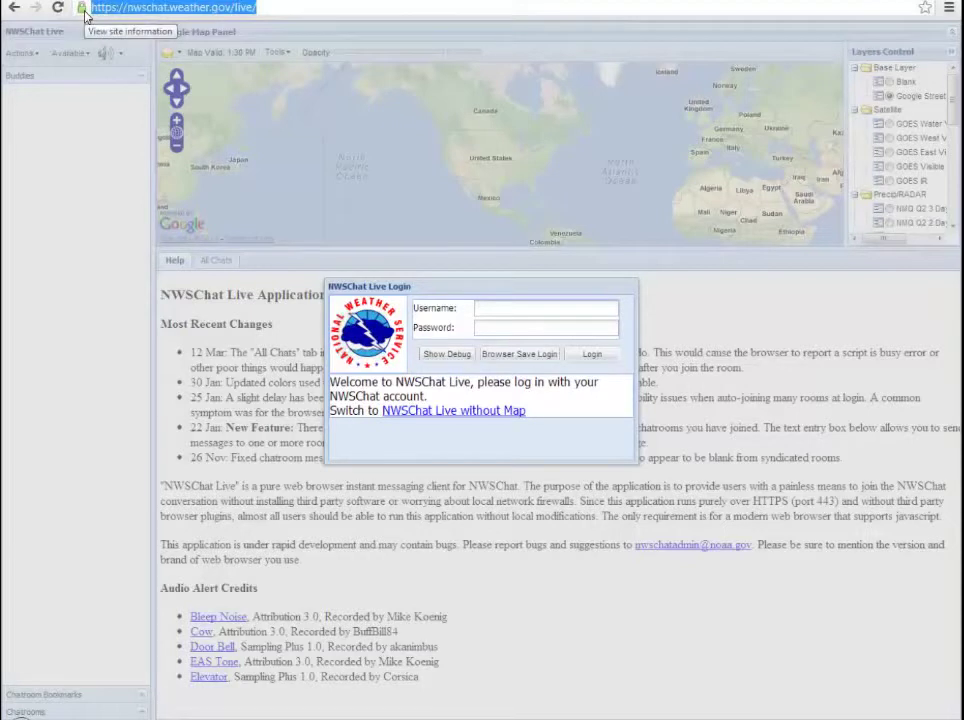
Step: Switch back to Chrome and reload the NWSChat Live page at nwschat.weather.gov/live/
{"action": "key", "text": "alt+Tab"}
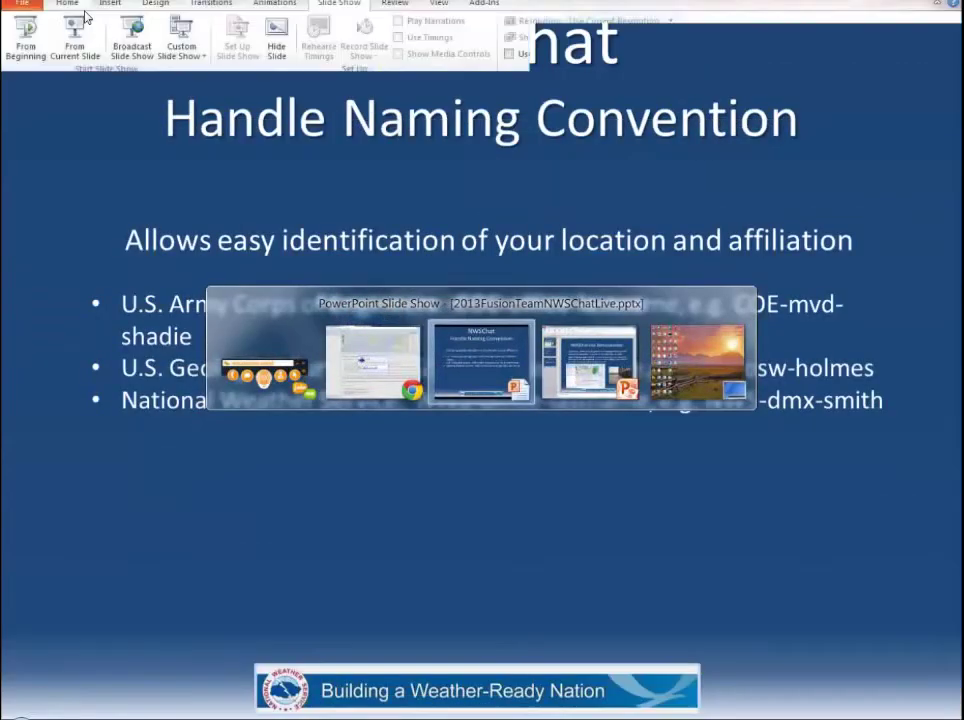
{"action": "key", "text": "alt+Tab"}
{"action": "key", "text": "alt+Tab"}
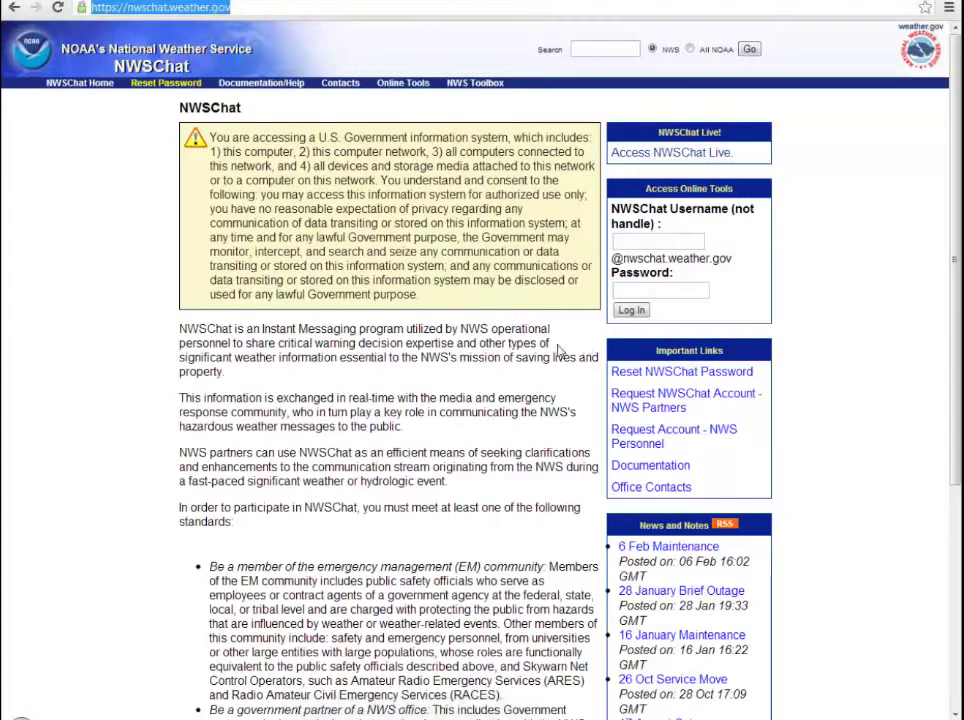
{"action": "key", "text": "ctrl+v"}
{"action": "key", "text": "Return"}
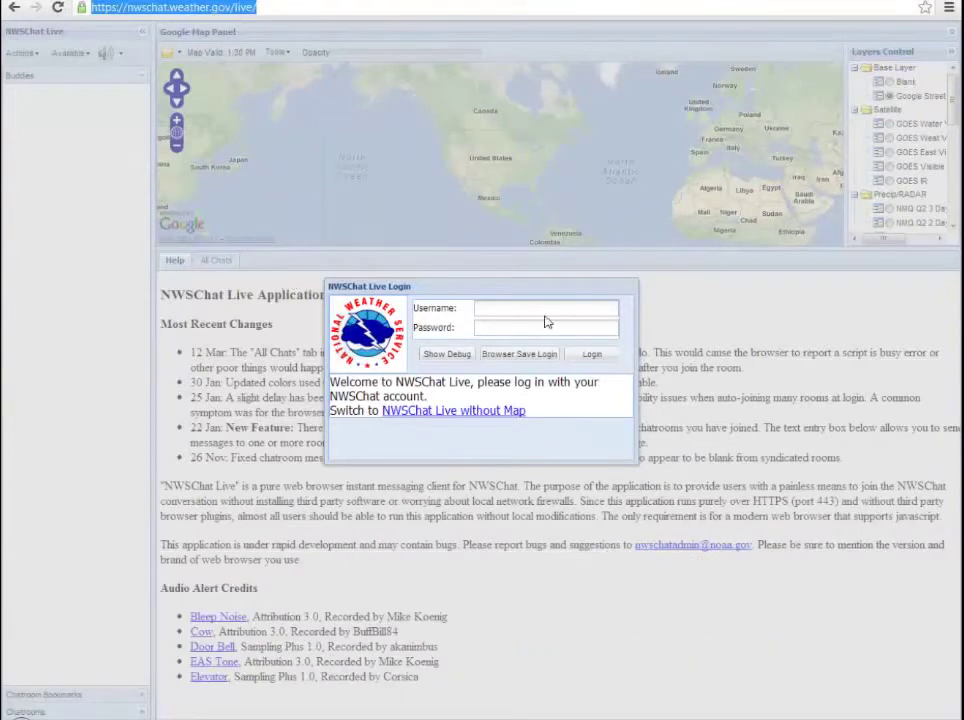
Step: Move the login box slightly higher and enter the NWSChat account username
{"action": "left_click_drag", "start_coordinate": [512, 287], "coordinate": [468, 246]}
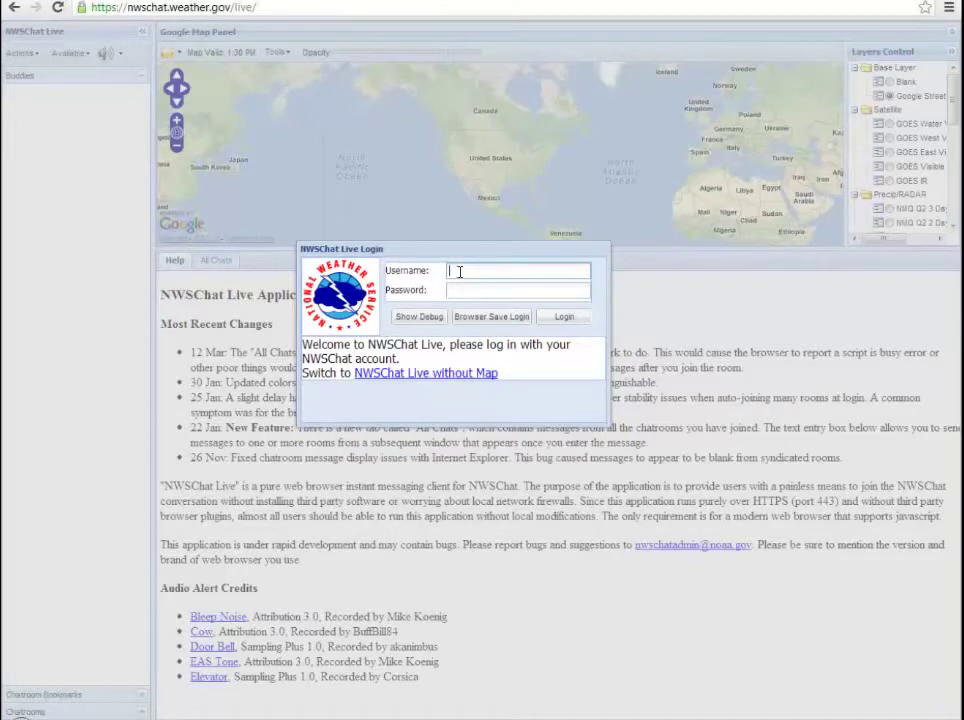
{"action": "key", "text": "Tab"}
Step: Submit the password via Browser Save Login, dismiss Chrome's save bar, and return to login
{"action": "type", "text": "*************"}
{"action": "left_click", "coordinate": [496, 318]}
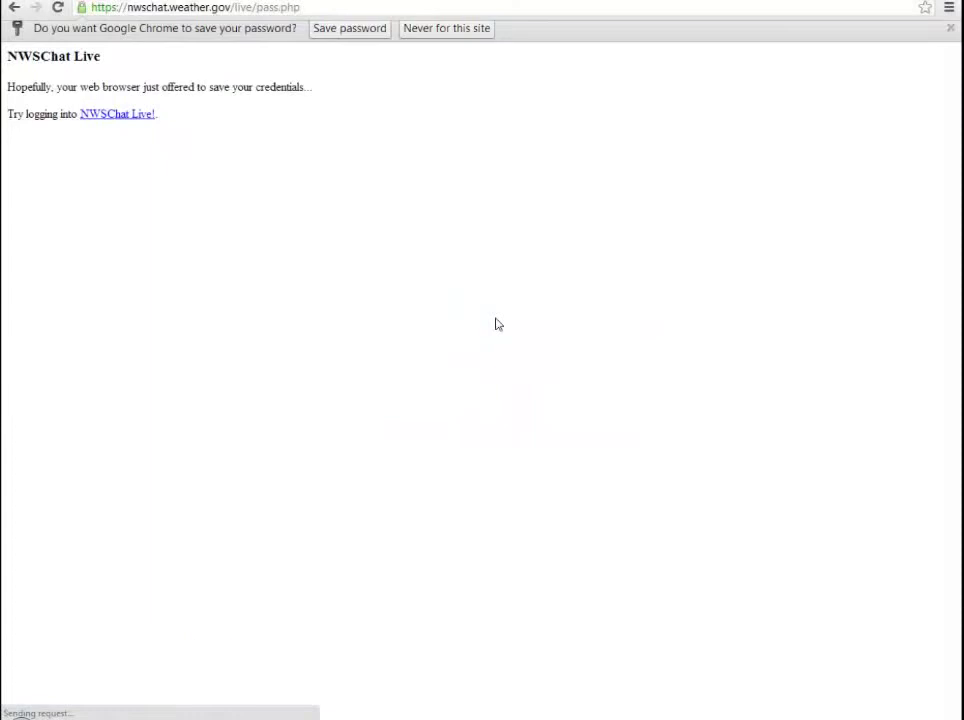
{"action": "left_click", "coordinate": [950, 28]}
{"action": "left_click", "coordinate": [133, 97]}
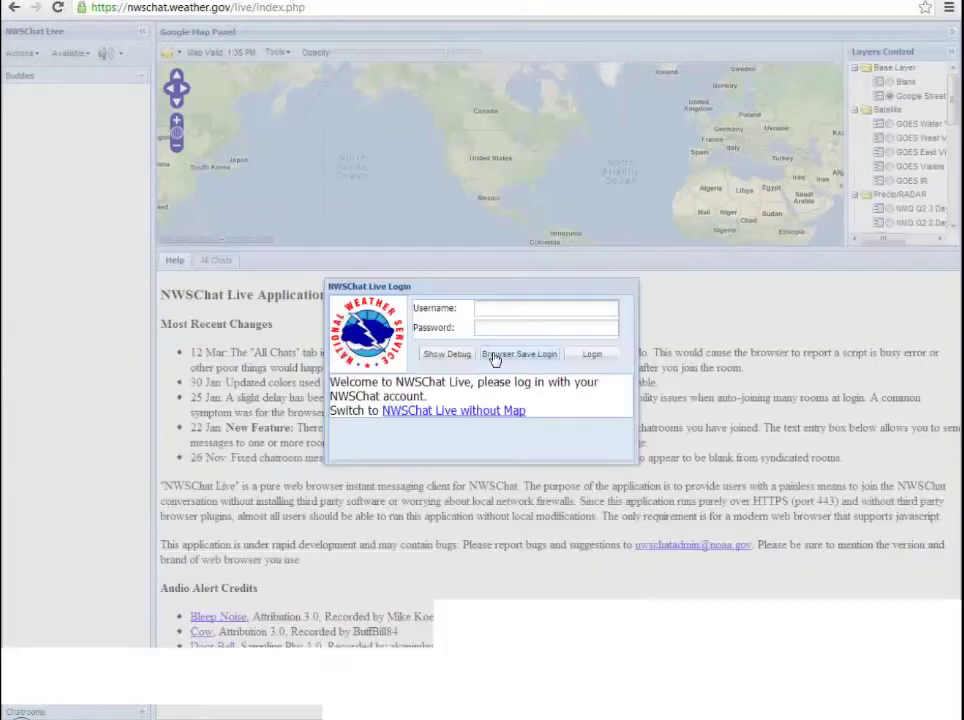
Step: Autofill the username, enter the password, let Chrome save the login, then log in
{"action": "left_click", "coordinate": [510, 326]}
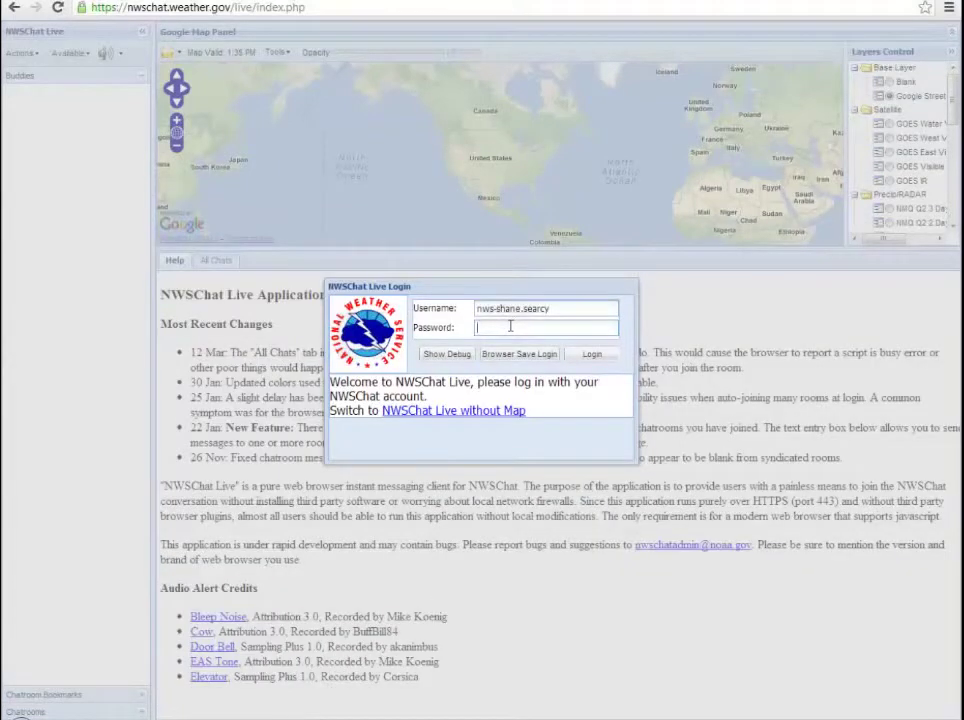
{"action": "type", "text": "************"}
{"action": "left_click", "coordinate": [519, 358]}
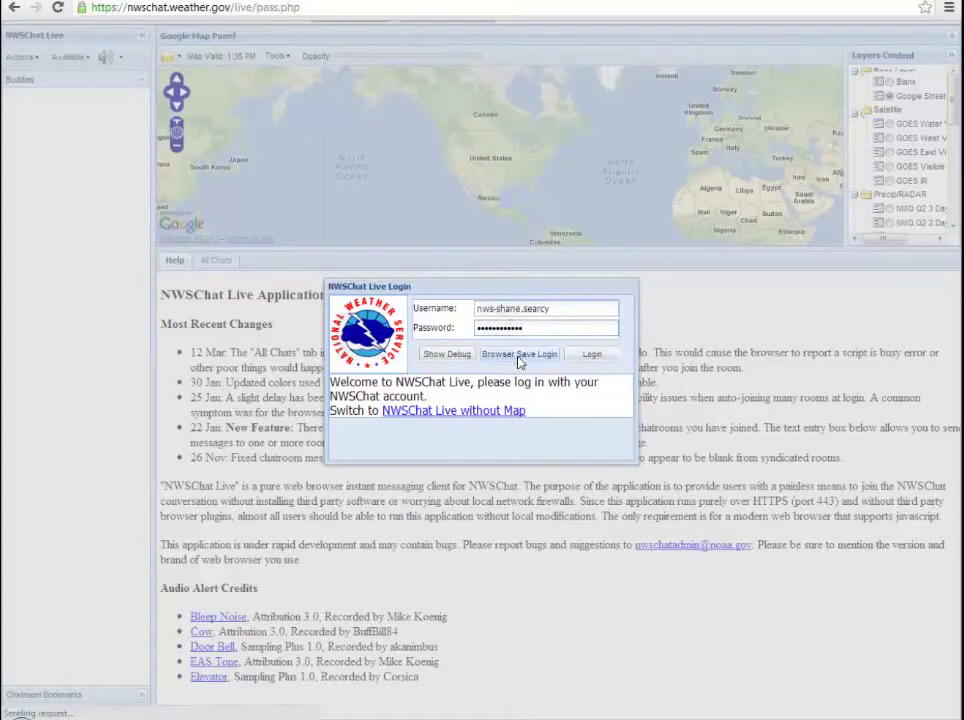
{"action": "left_click", "coordinate": [493, 358]}
{"action": "left_click", "coordinate": [355, 35]}
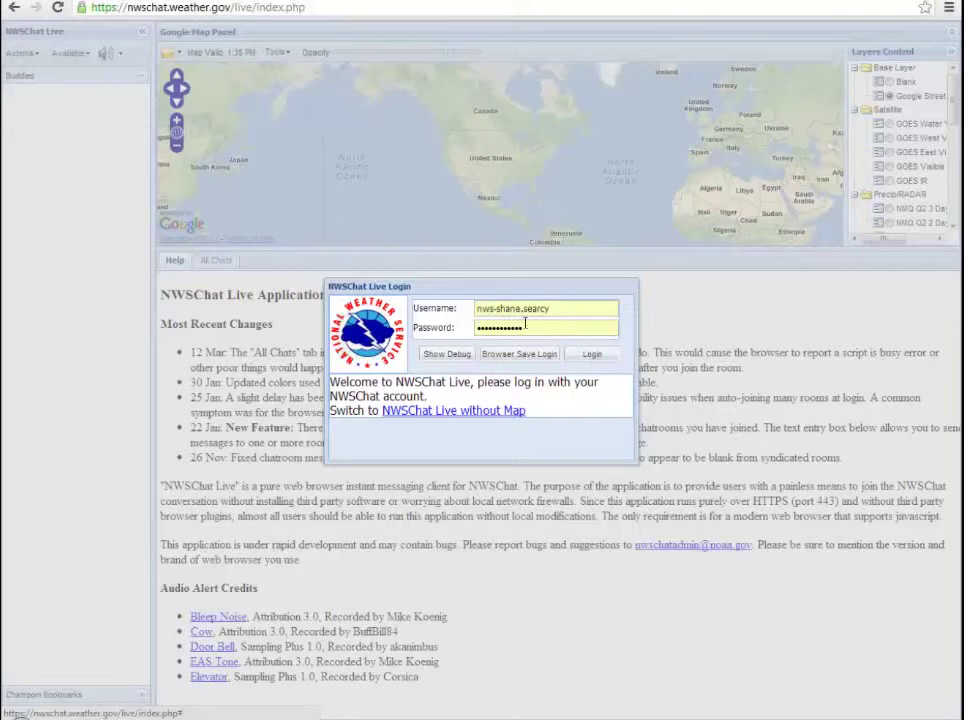
{"action": "left_click", "coordinate": [590, 356]}
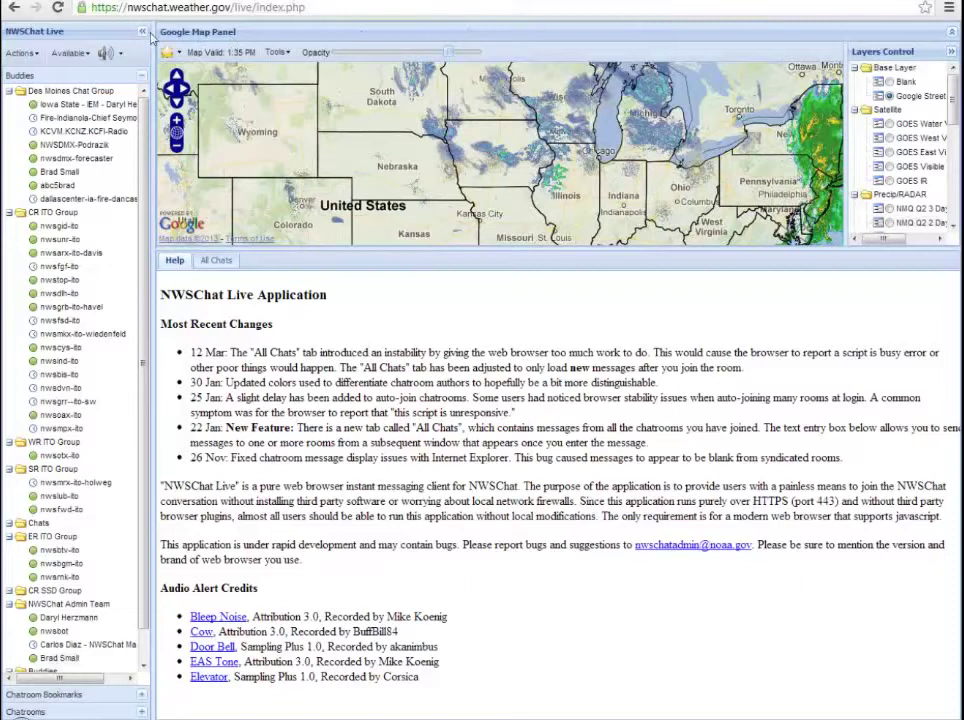
Step: Collapse the Google Map panel so the Help page fills the main area
{"action": "left_click", "coordinate": [952, 35]}
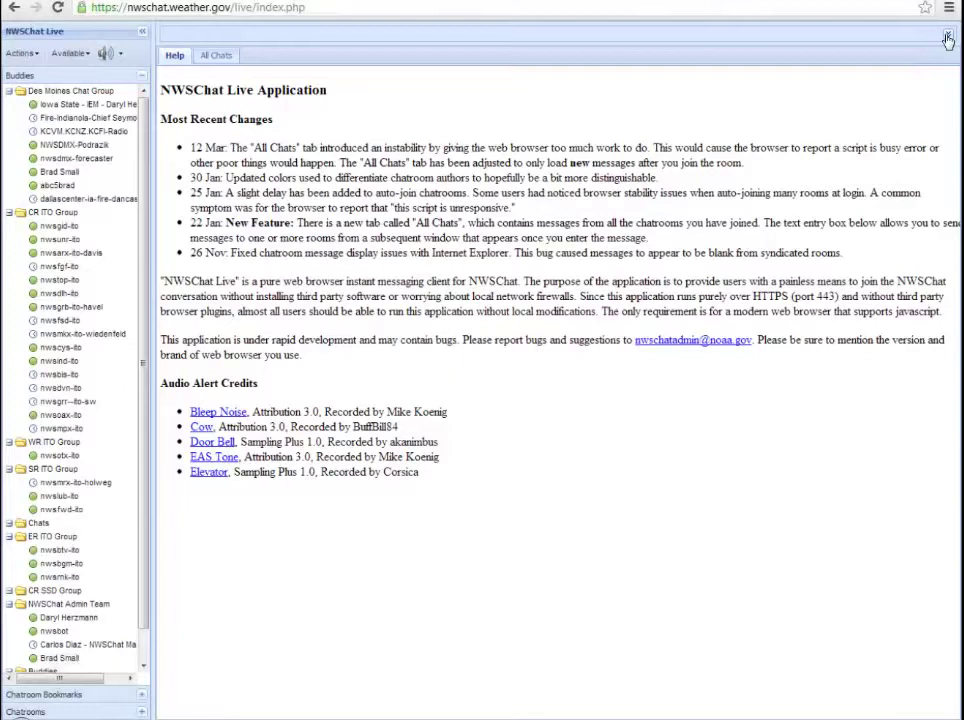
Step: Re-expand the Google Map panel, then hide and restore the Layers Control and buddy list
{"action": "left_click", "coordinate": [947, 38]}
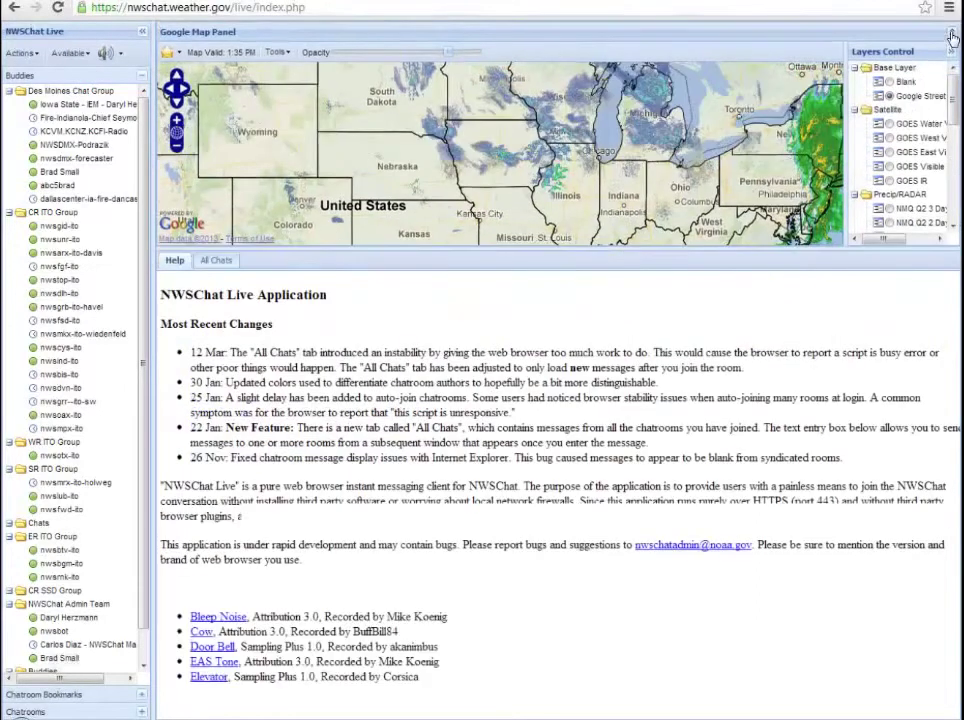
{"action": "left_click", "coordinate": [952, 55]}
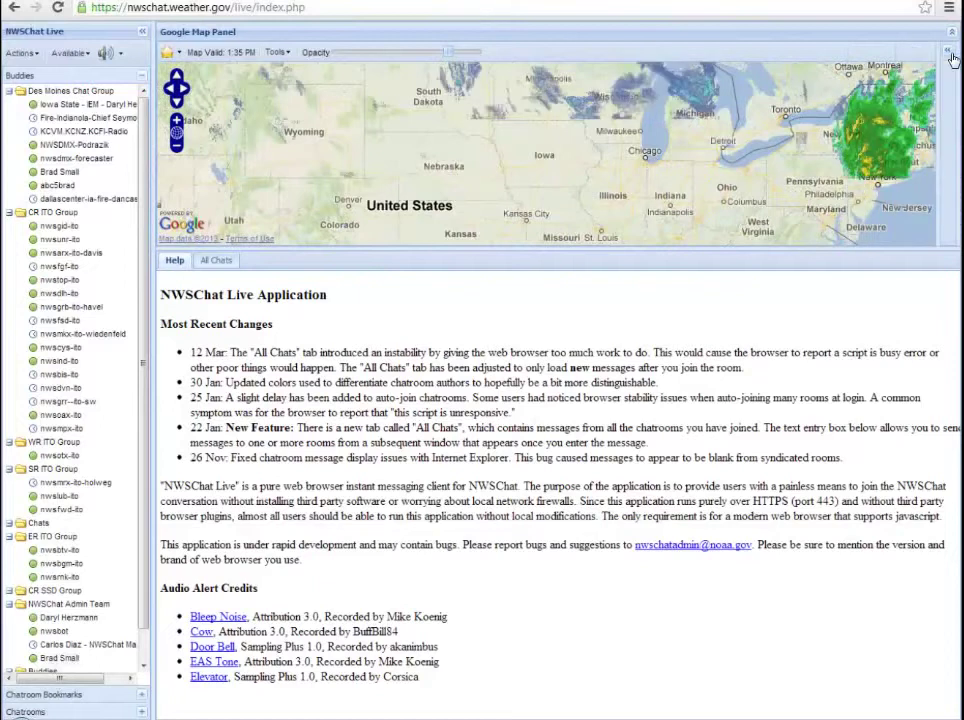
{"action": "left_click", "coordinate": [949, 58]}
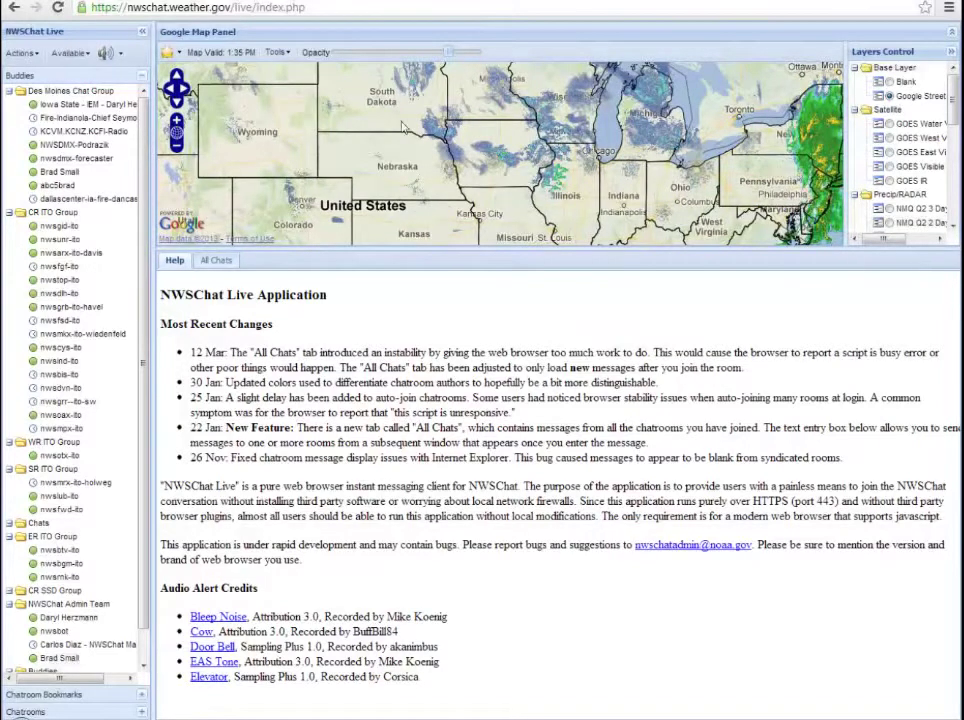
{"action": "left_click", "coordinate": [141, 36]}
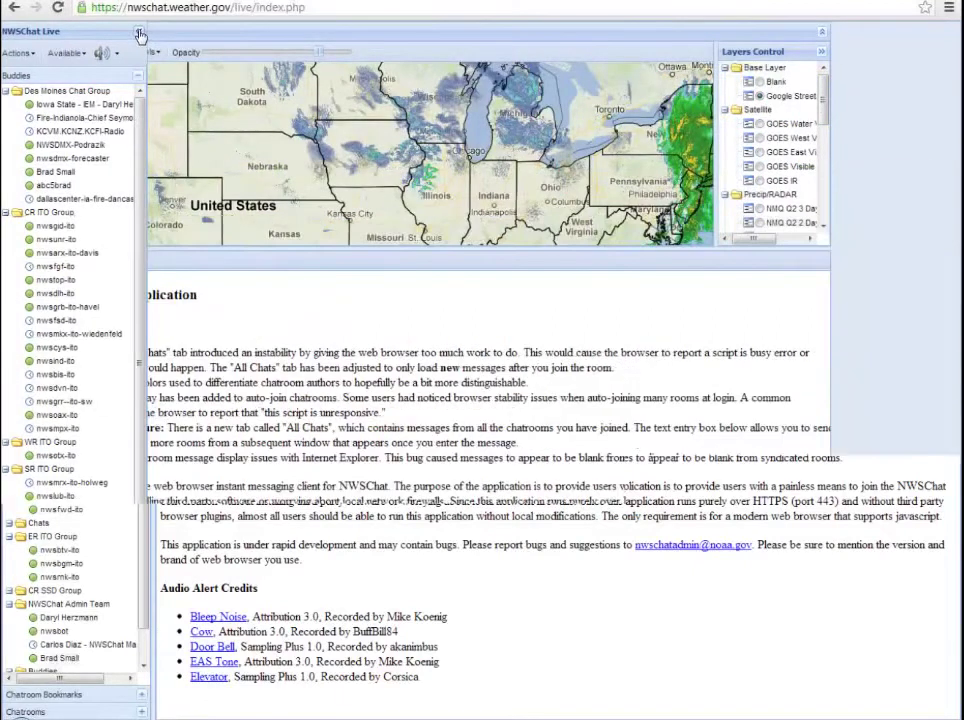
{"action": "left_click", "coordinate": [70, 37]}
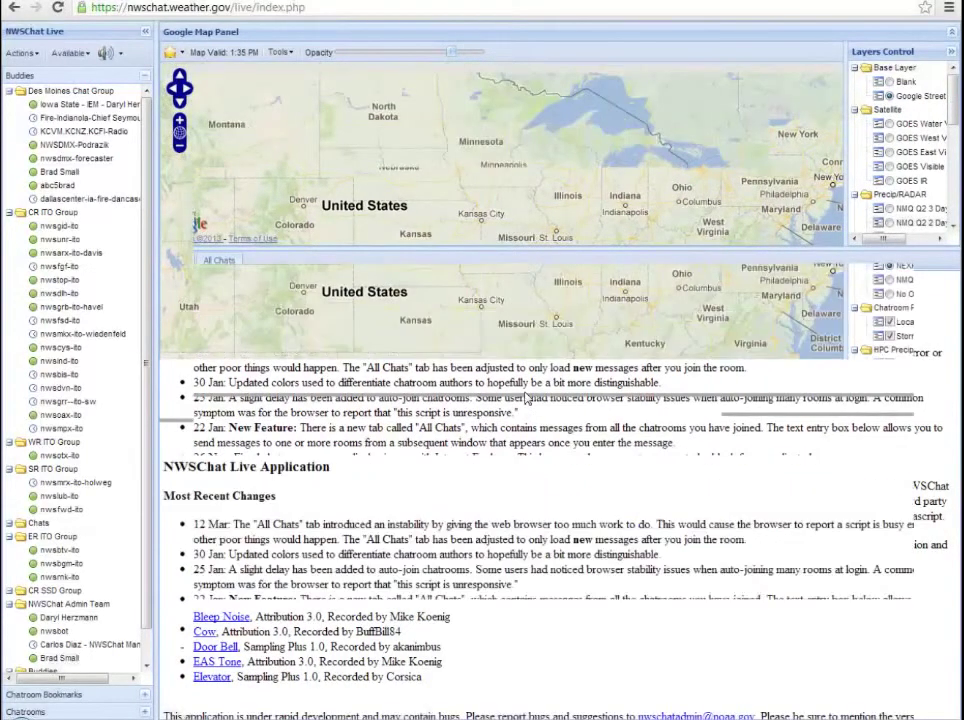
Step: Drag the splitter below the map down to enlarge it, then show the Actions menu
{"action": "left_click_drag", "start_coordinate": [508, 413], "coordinate": [519, 419]}
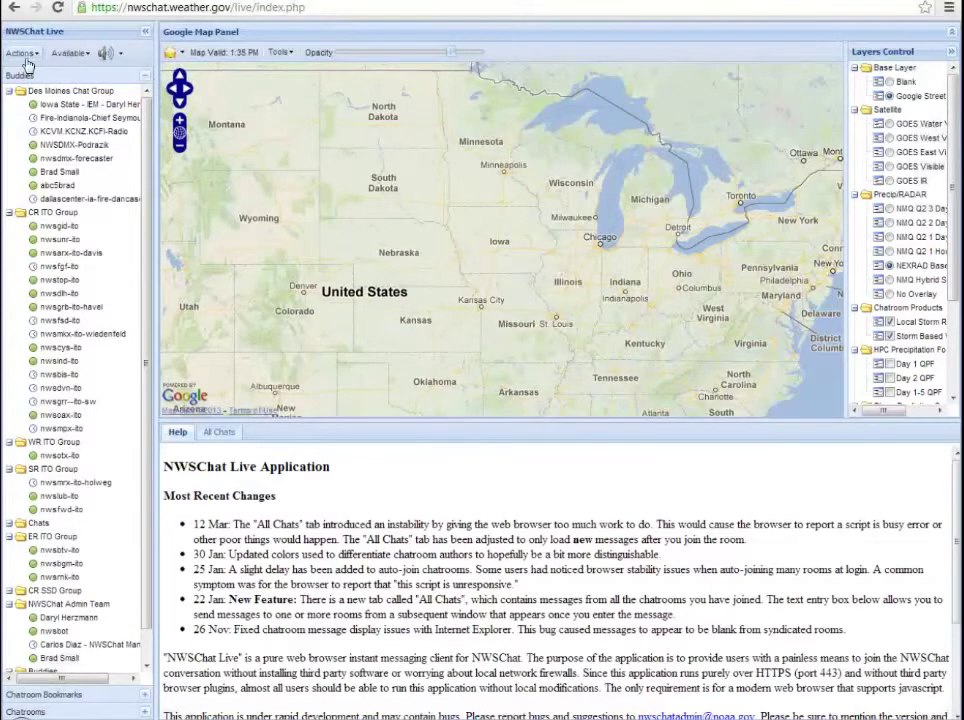
{"action": "left_click", "coordinate": [22, 53]}
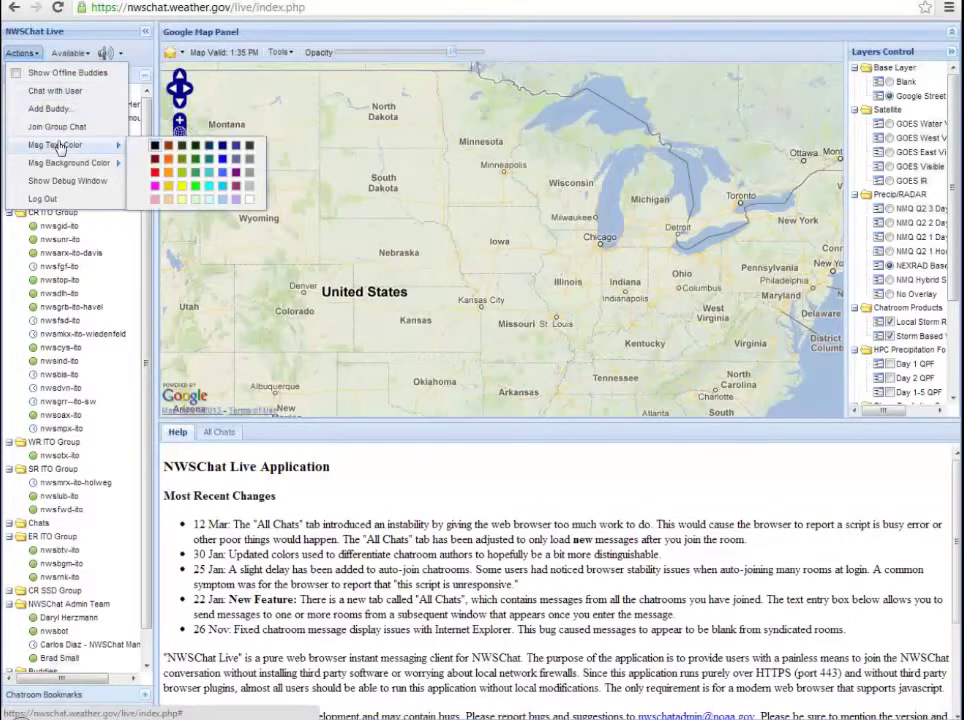
Step: Reopen the Actions menu and display the Msg Text Color palette
{"action": "left_click", "coordinate": [60, 146]}
{"action": "left_click", "coordinate": [24, 52]}
{"action": "mouse_move", "coordinate": [100, 145]}
Step: Switch between the Actions and presence menus, leaving status choices open with Available kept
{"action": "left_click", "coordinate": [86, 54]}
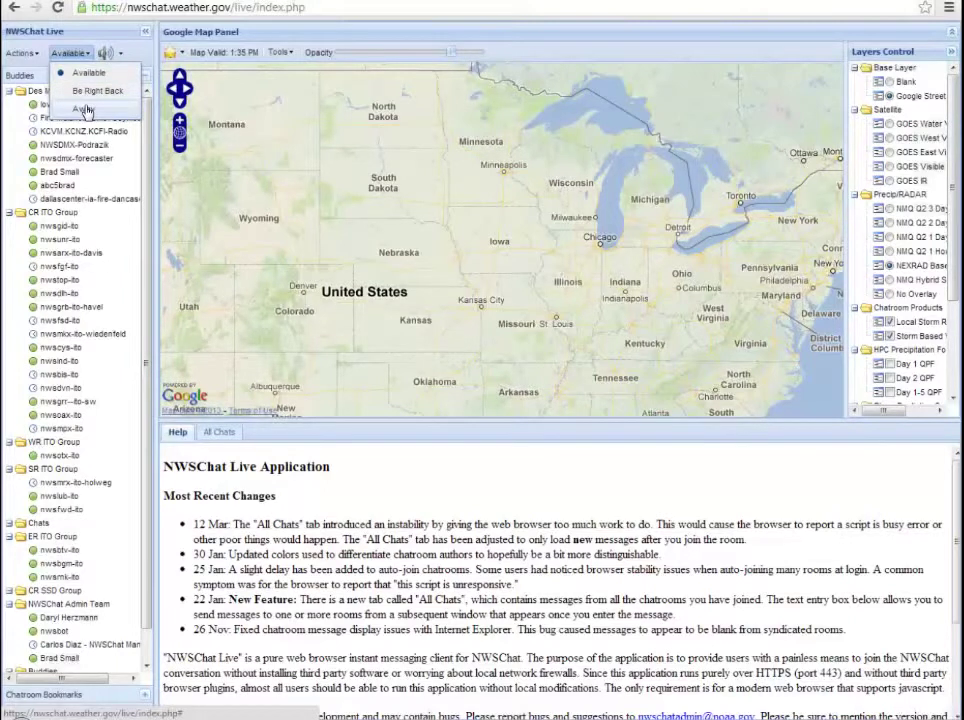
{"action": "left_click", "coordinate": [80, 73]}
{"action": "left_click", "coordinate": [22, 53]}
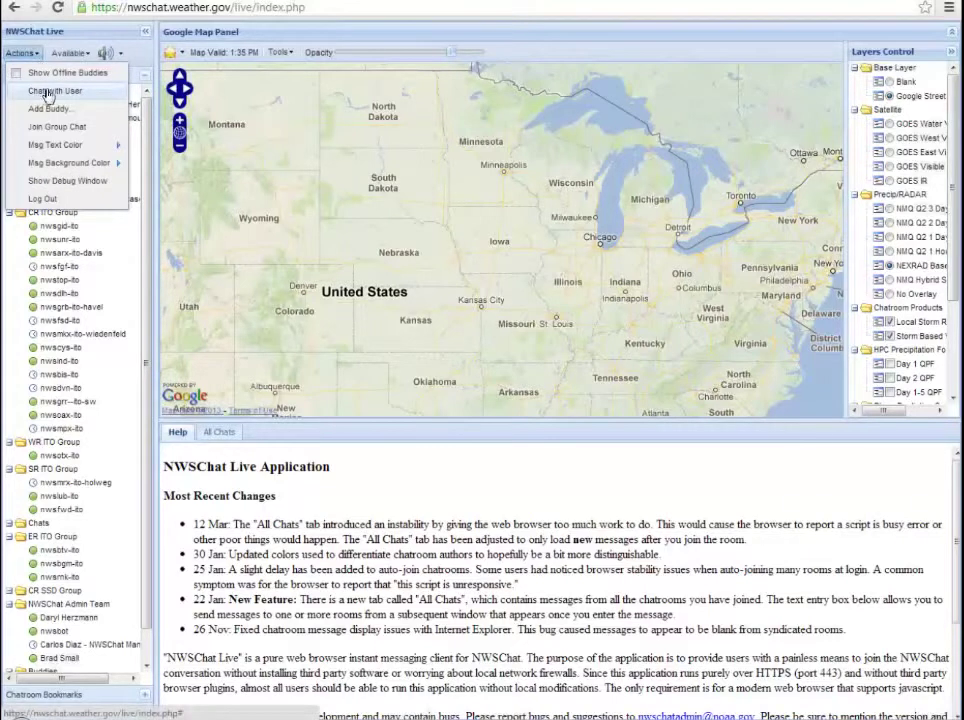
{"action": "left_click", "coordinate": [84, 55]}
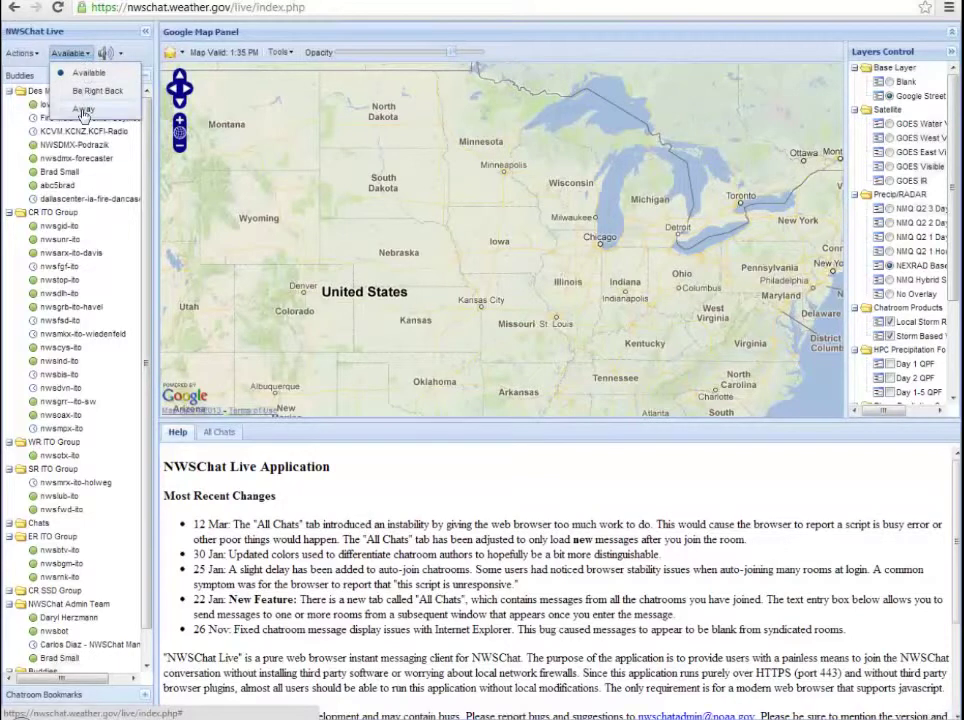
Step: Uncheck the 'Message with Tornado within text' alert, close Sound Preferences, then mute and unmute chat sounds
{"action": "left_click", "coordinate": [90, 50]}
{"action": "left_click", "coordinate": [121, 55]}
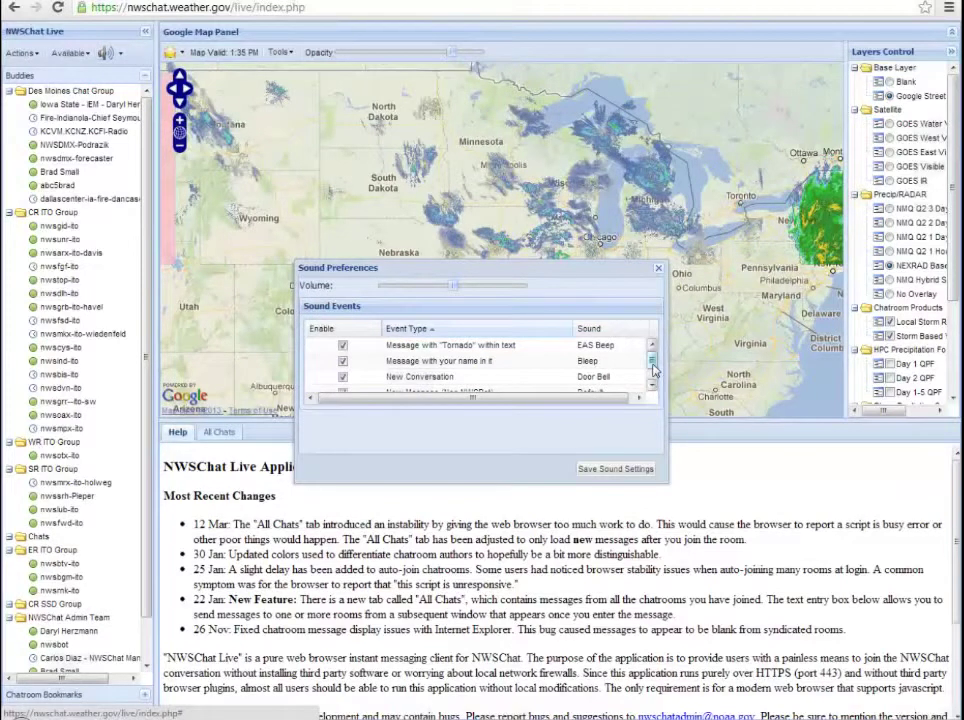
{"action": "scroll", "coordinate": [655, 370], "scroll_direction": "down", "scroll_amount": 2}
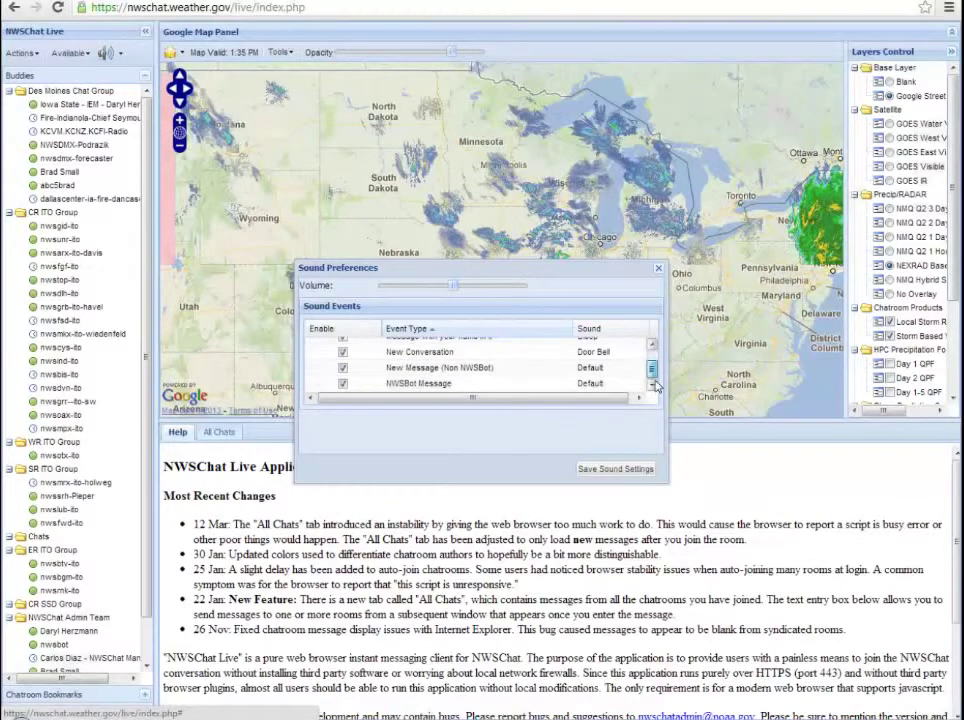
{"action": "scroll", "coordinate": [655, 380], "scroll_direction": "up", "scroll_amount": 2}
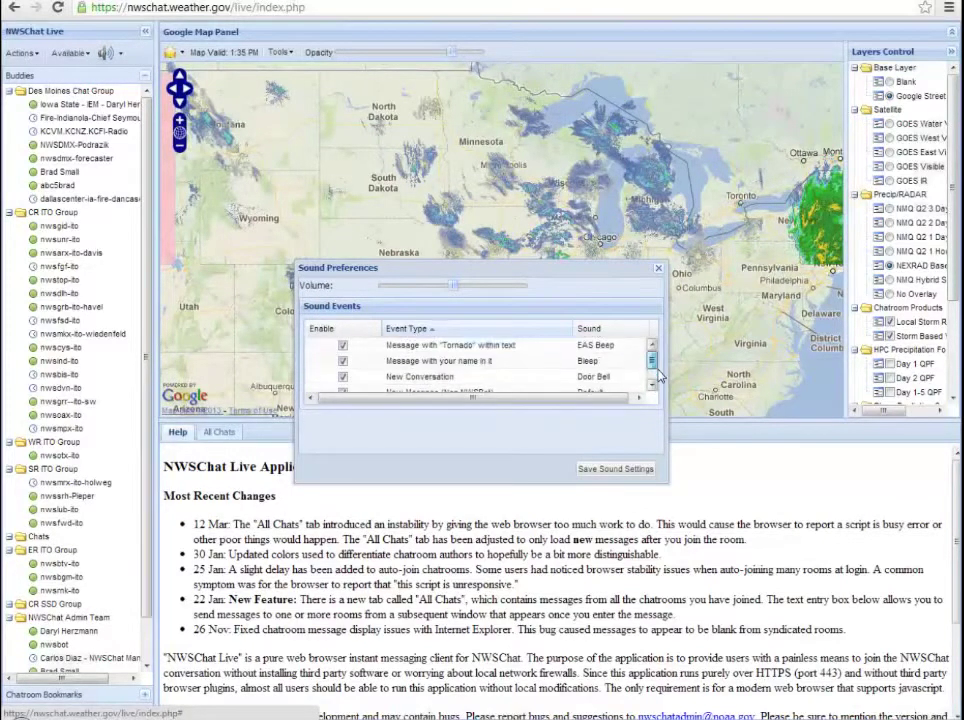
{"action": "scroll", "coordinate": [345, 385], "scroll_direction": "down", "scroll_amount": 2}
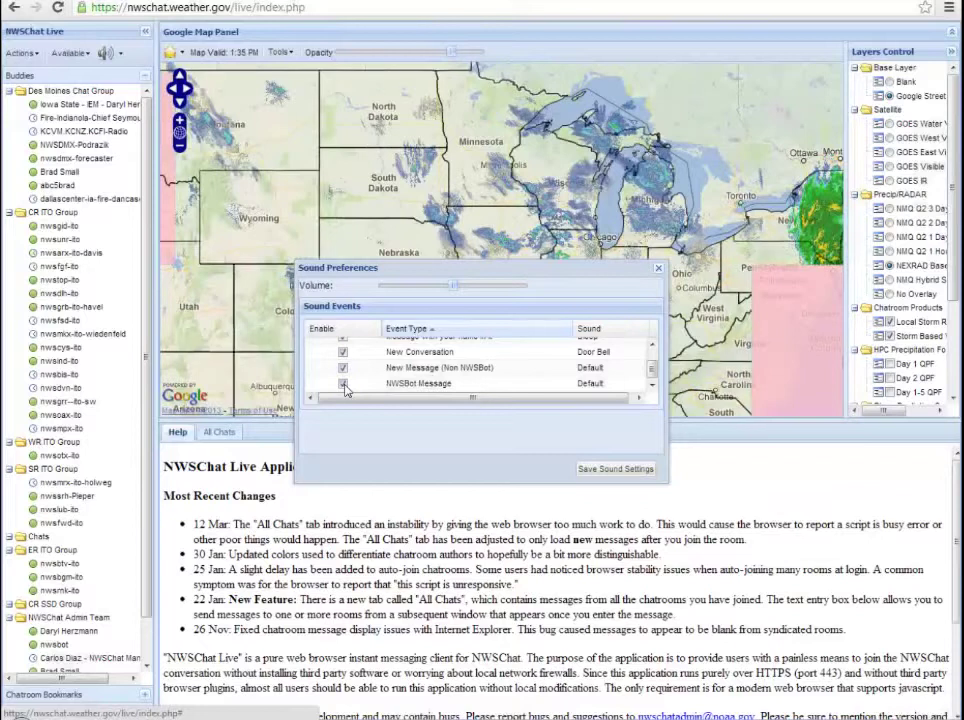
{"action": "scroll", "coordinate": [652, 350], "scroll_direction": "up", "scroll_amount": 2}
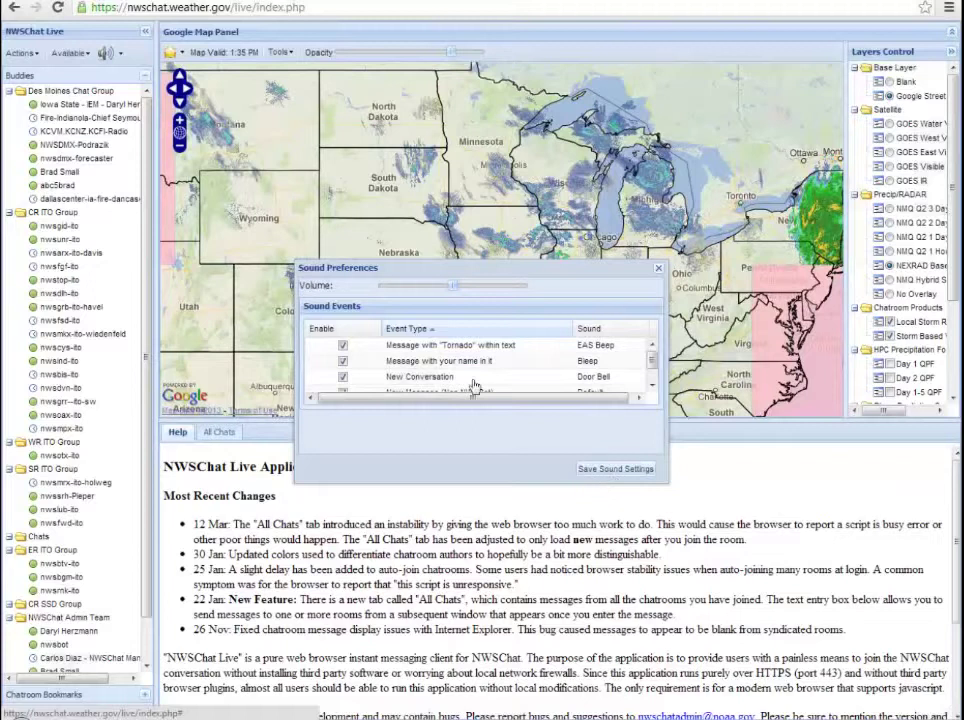
{"action": "left_click", "coordinate": [343, 345]}
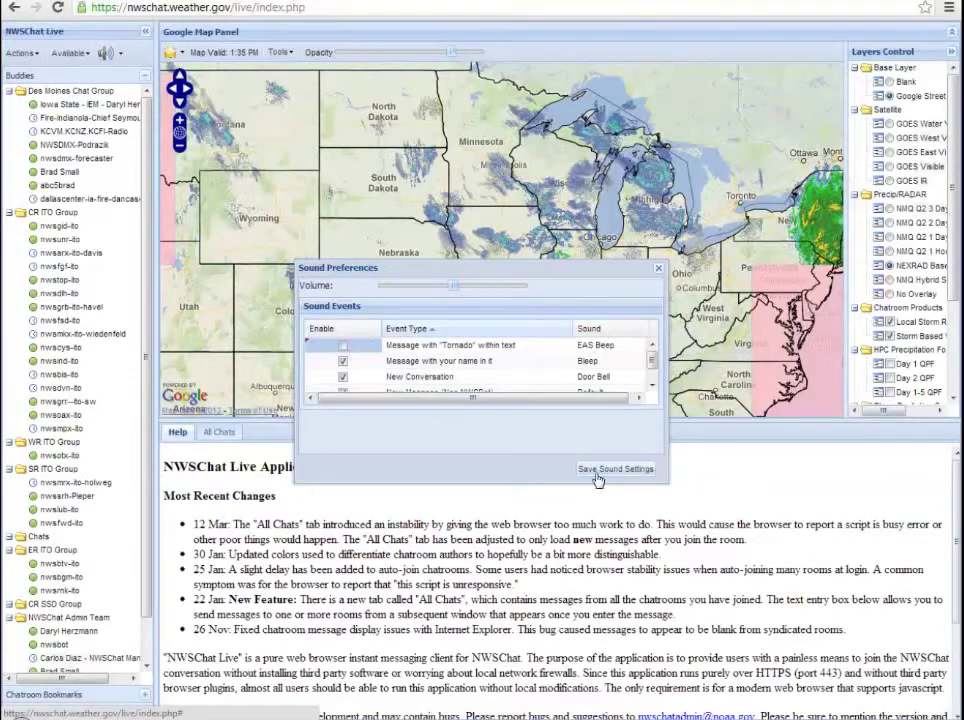
{"action": "left_click", "coordinate": [658, 270]}
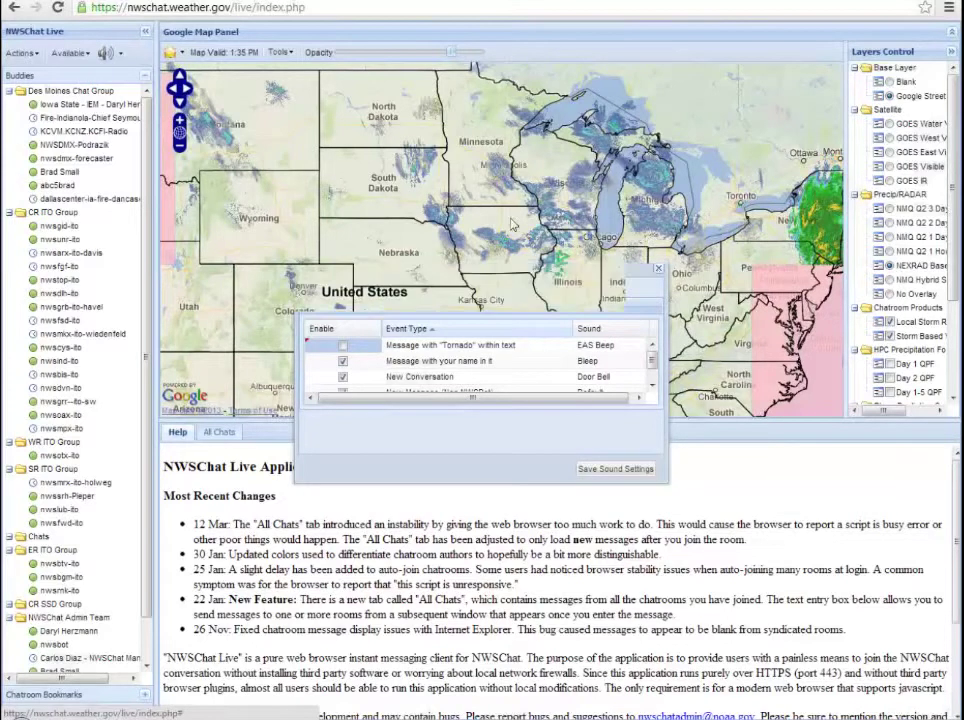
{"action": "left_click", "coordinate": [104, 56]}
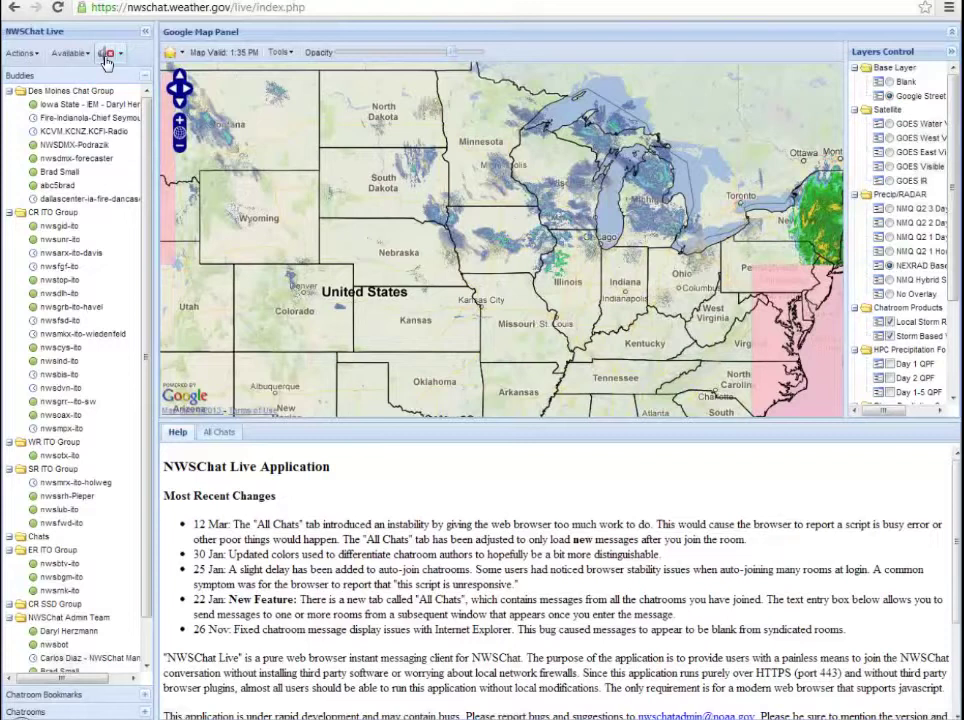
{"action": "left_click", "coordinate": [106, 55]}
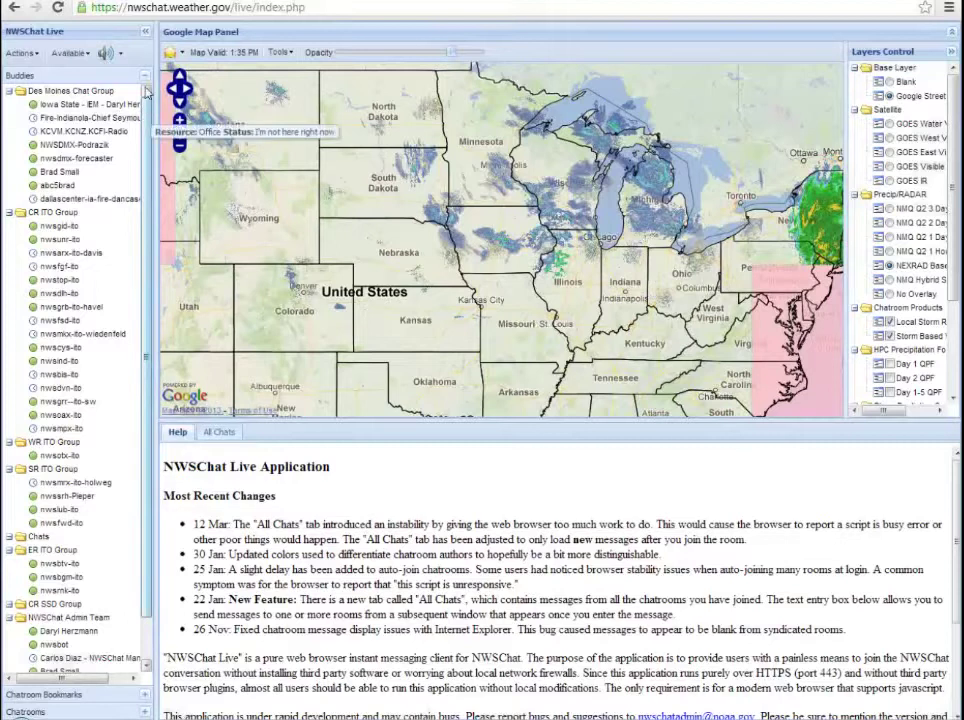
Step: Collapse the Des Moines, CR ITO, SR ITO and ER ITO buddy groups, leaving NWSChat Admin Team expanded
{"action": "left_click", "coordinate": [146, 78]}
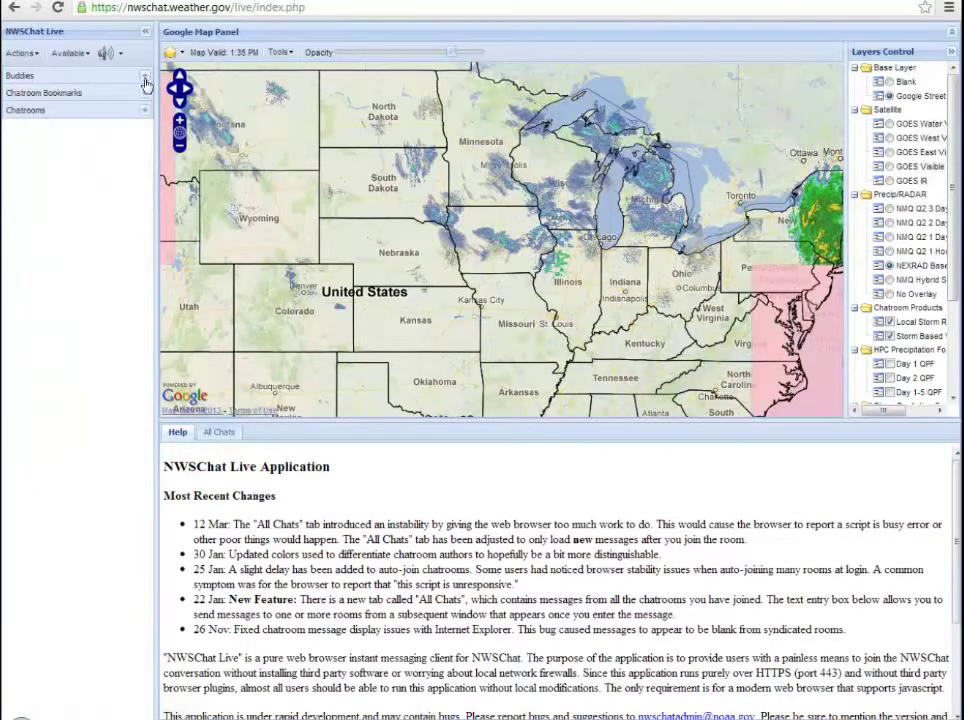
{"action": "left_click", "coordinate": [146, 80]}
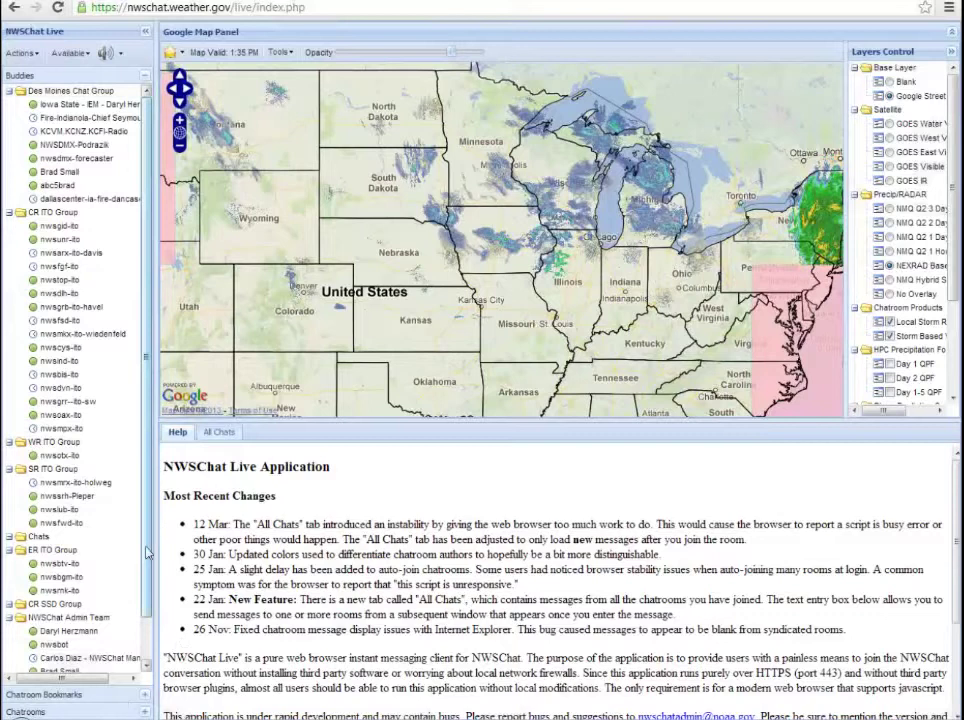
{"action": "left_click_drag", "start_coordinate": [147, 553], "coordinate": [147, 623]}
{"action": "left_click", "coordinate": [9, 92]}
{"action": "left_click", "coordinate": [9, 105]}
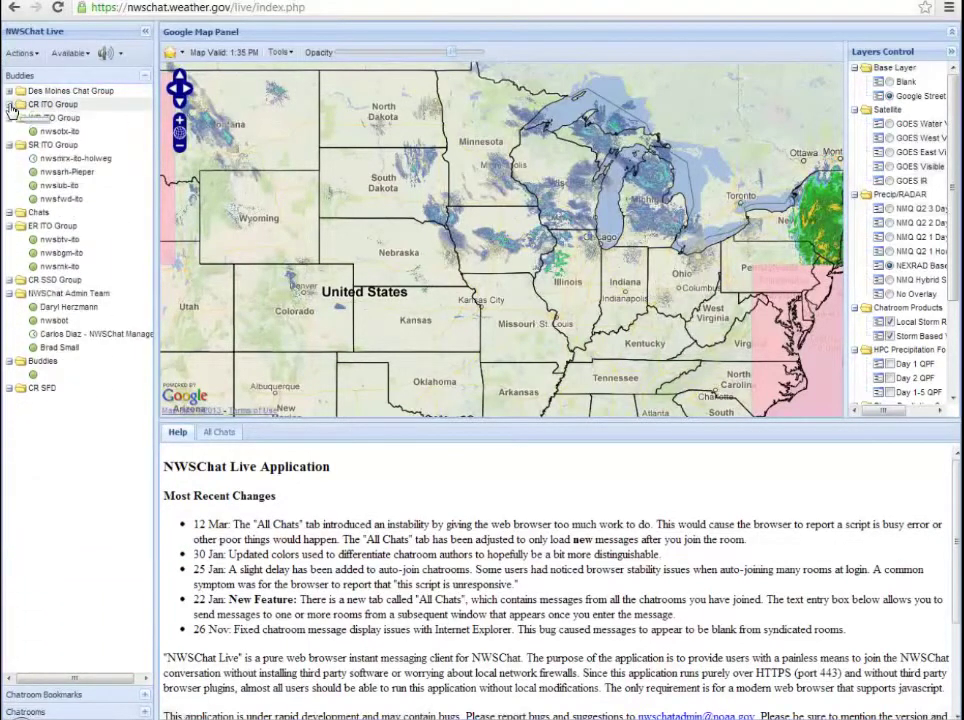
{"action": "left_click", "coordinate": [9, 146]}
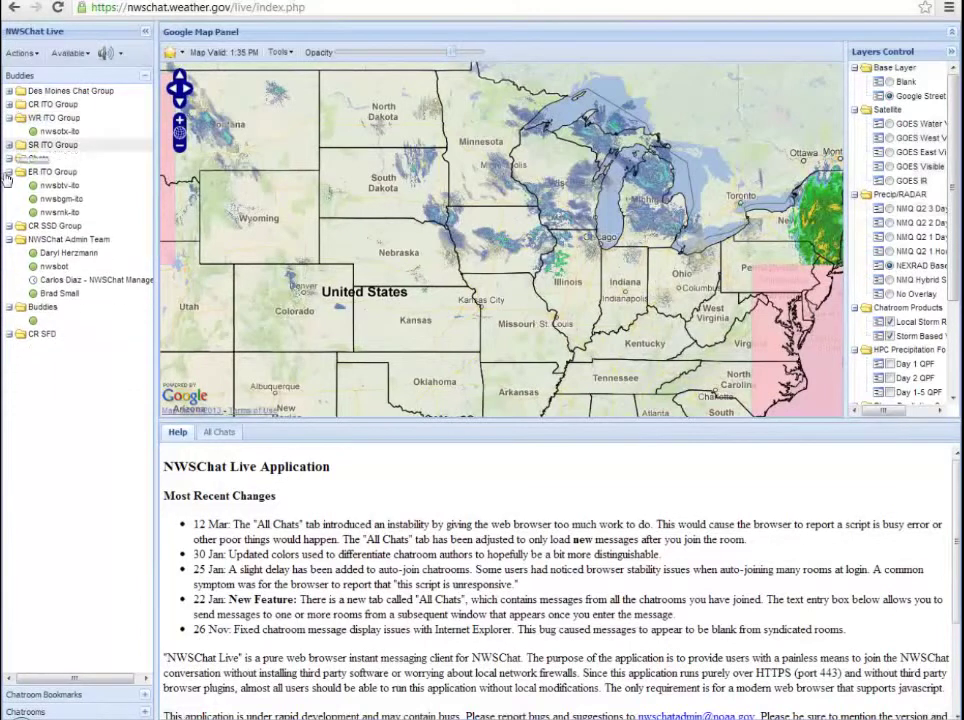
{"action": "left_click", "coordinate": [9, 169]}
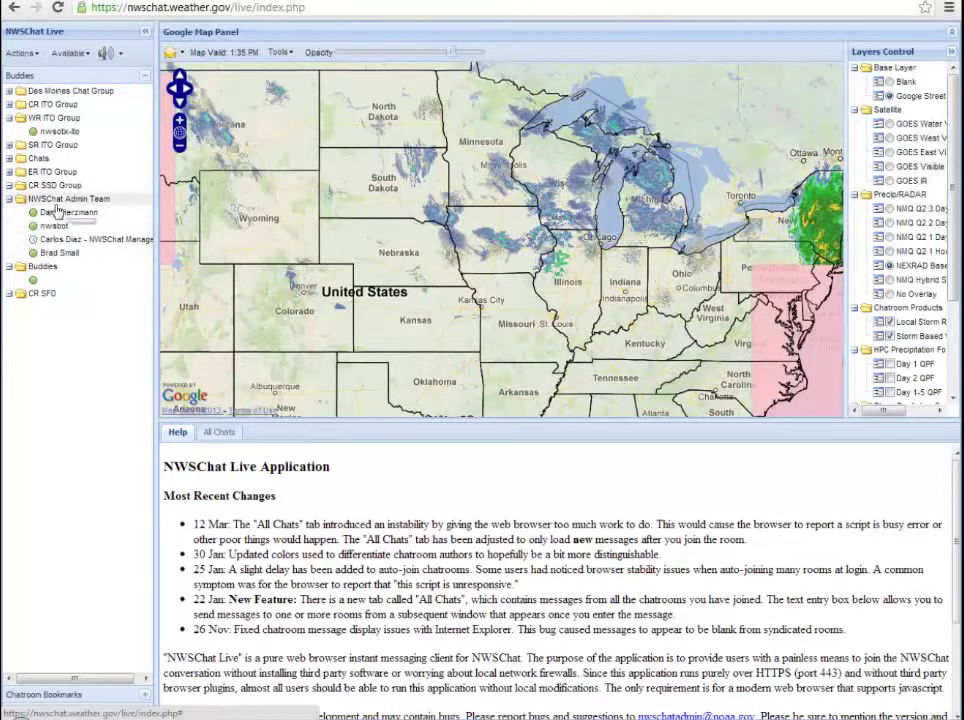
{"action": "mouse_move", "coordinate": [59, 256]}
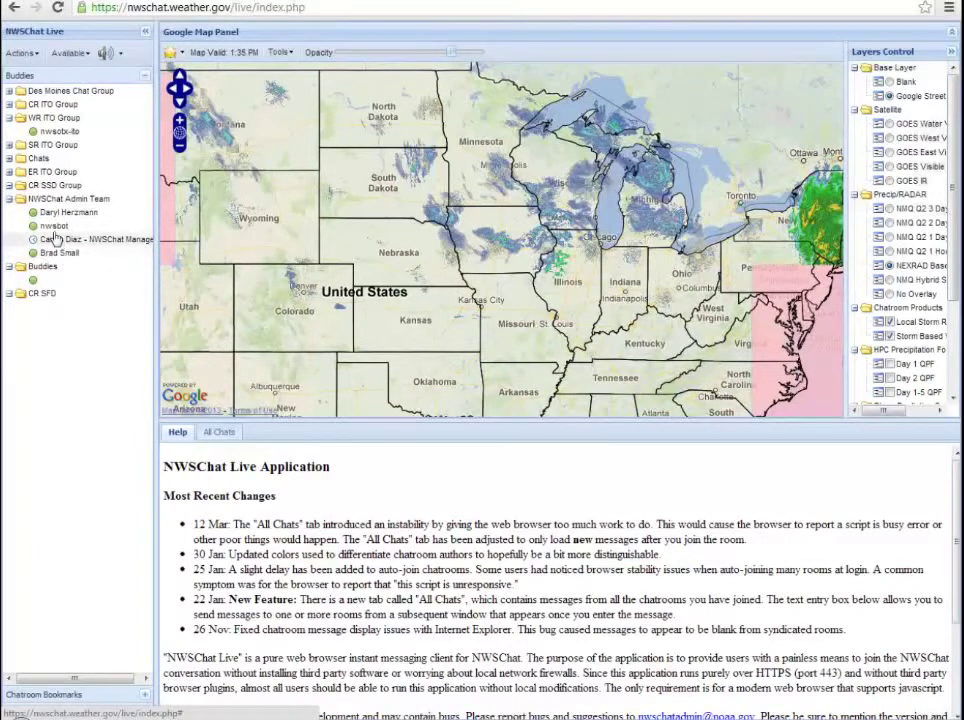
{"action": "mouse_move", "coordinate": [53, 234]}
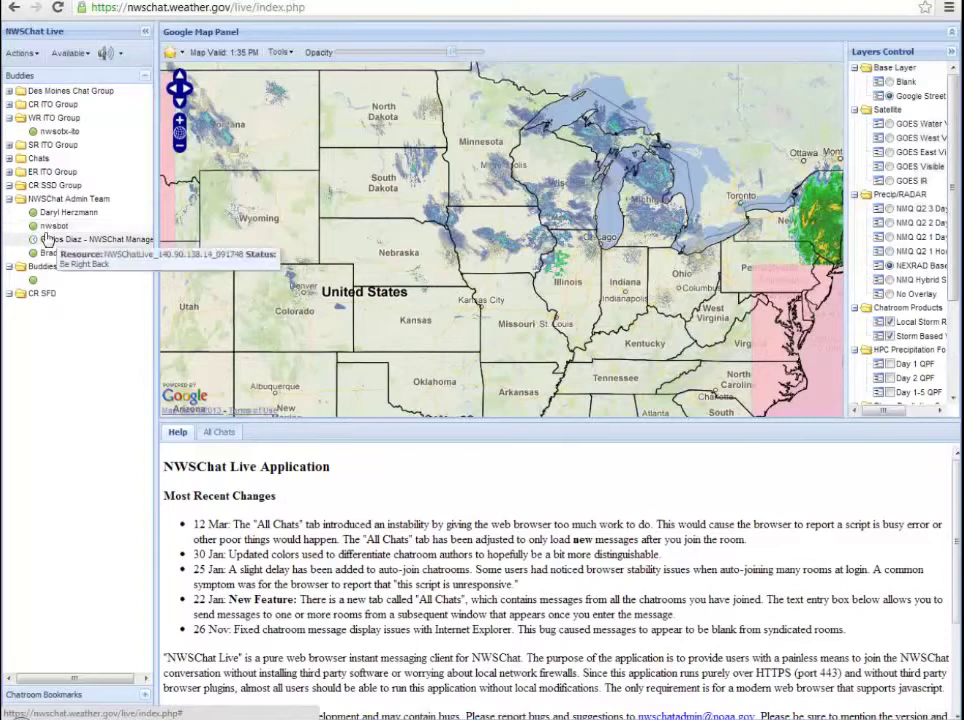
Step: Hide the Buddies list and expand Chatroom Bookmarks to show the eleven bookmarked rooms
{"action": "left_click", "coordinate": [147, 77]}
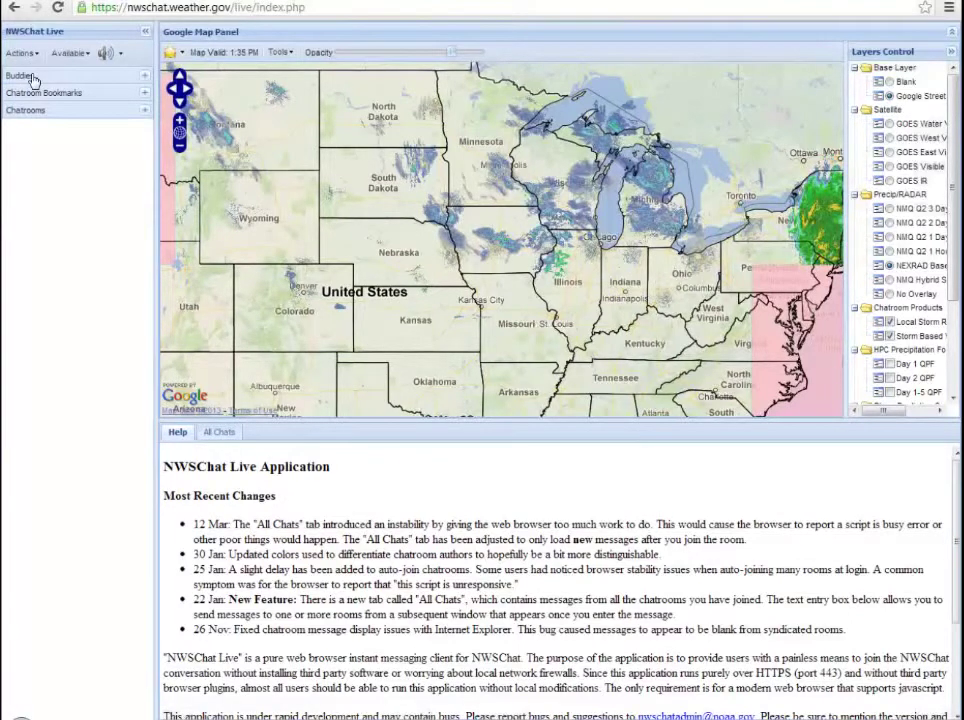
{"action": "left_click", "coordinate": [144, 94]}
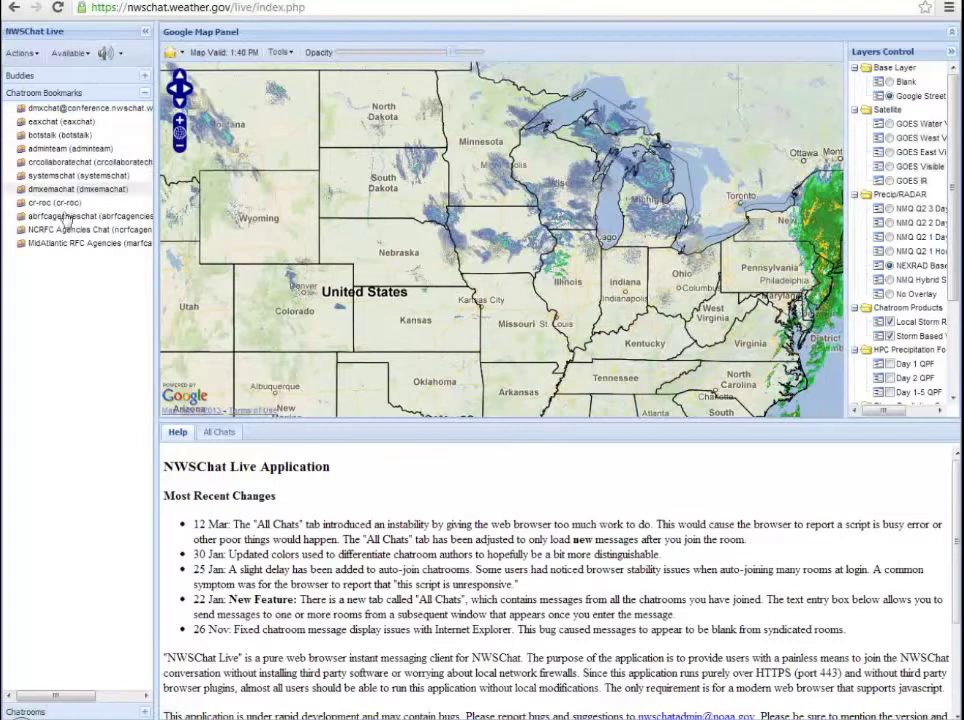
Step: Fold away Chatroom Bookmarks, drag the sidebar splitter wider so names fit, then collapse Chatrooms
{"action": "left_click", "coordinate": [145, 95]}
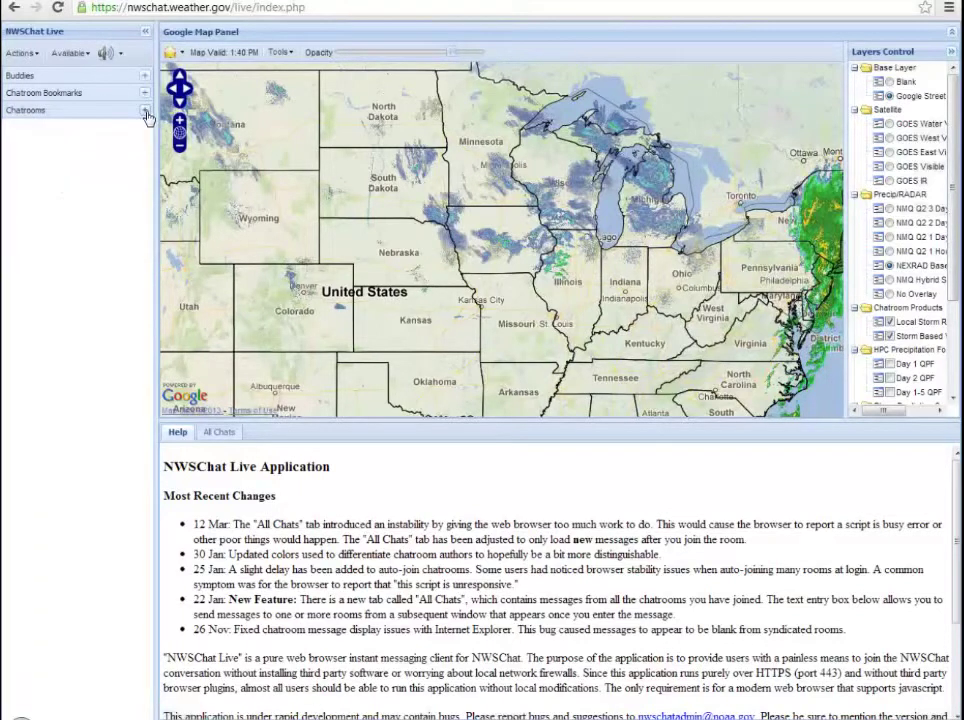
{"action": "left_click", "coordinate": [145, 111]}
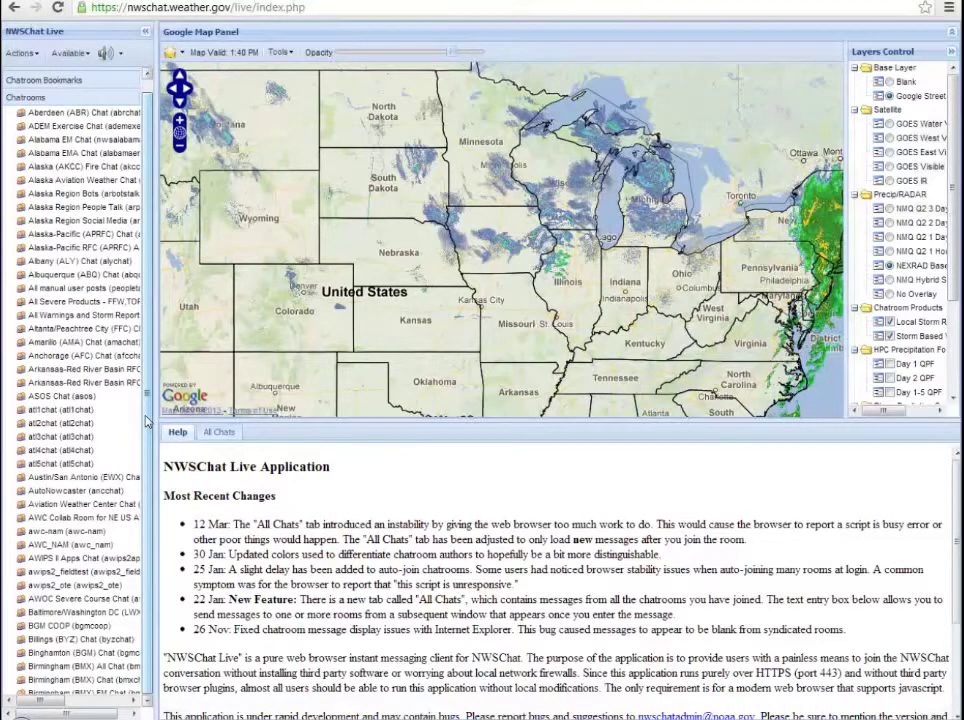
{"action": "scroll", "coordinate": [140, 350], "scroll_direction": "up", "scroll_amount": 1}
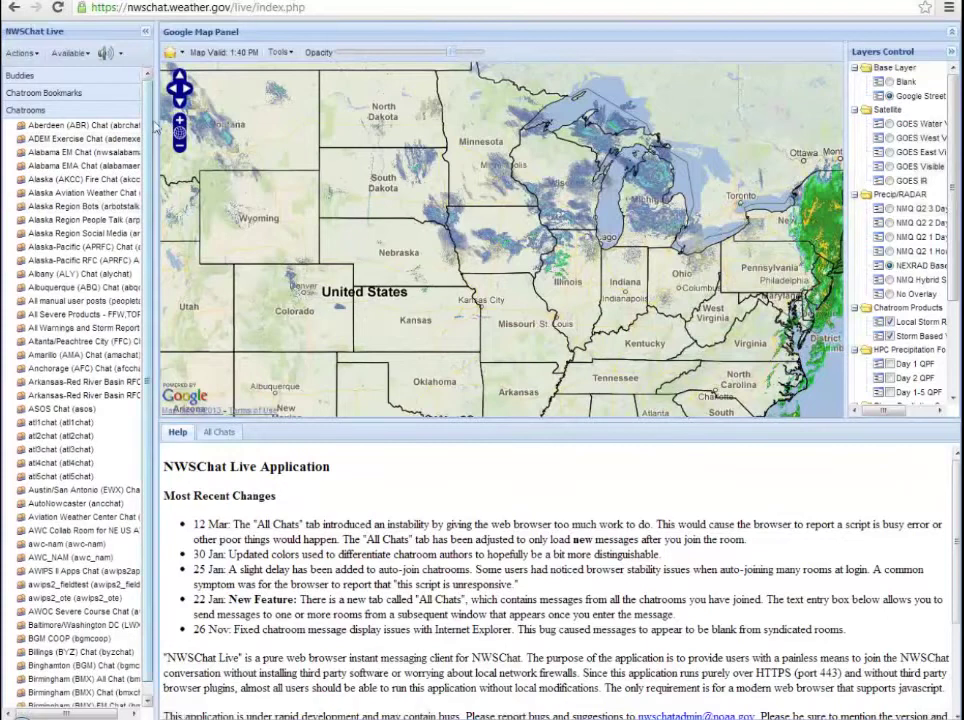
{"action": "left_click_drag", "start_coordinate": [152, 130], "coordinate": [162, 124]}
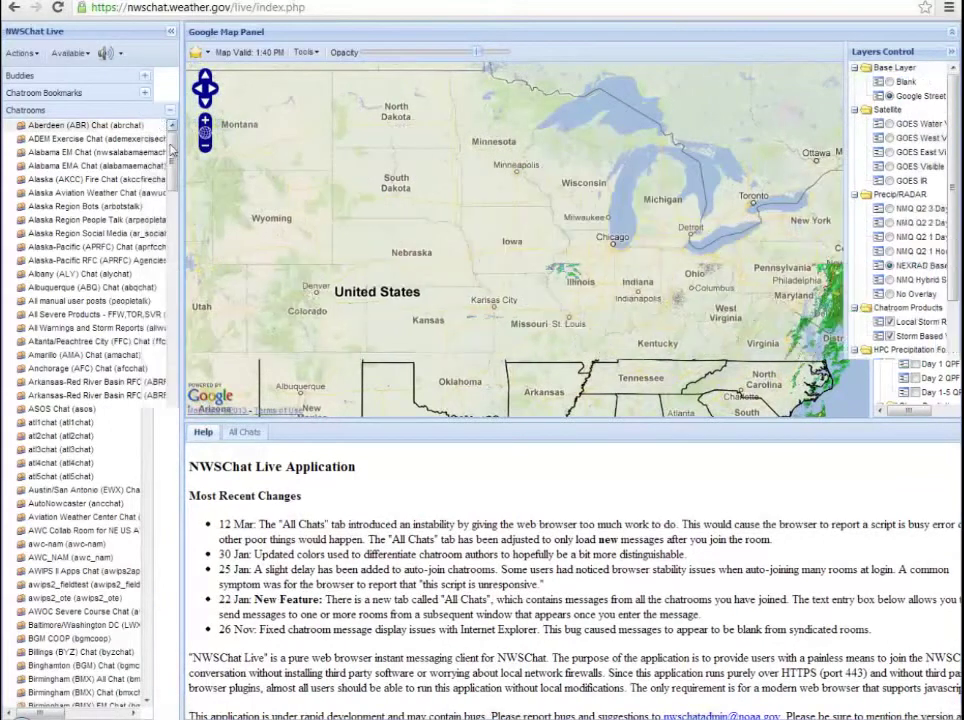
{"action": "scroll", "coordinate": [173, 175], "scroll_direction": "down", "scroll_amount": 1}
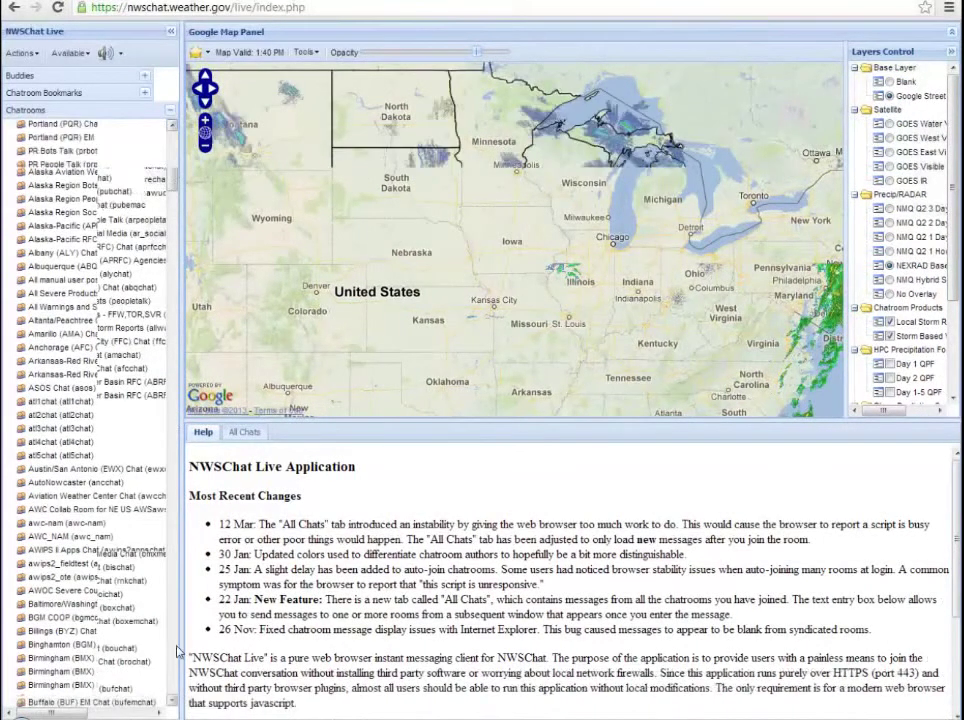
{"action": "scroll", "coordinate": [147, 130], "scroll_direction": "down", "scroll_amount": 3}
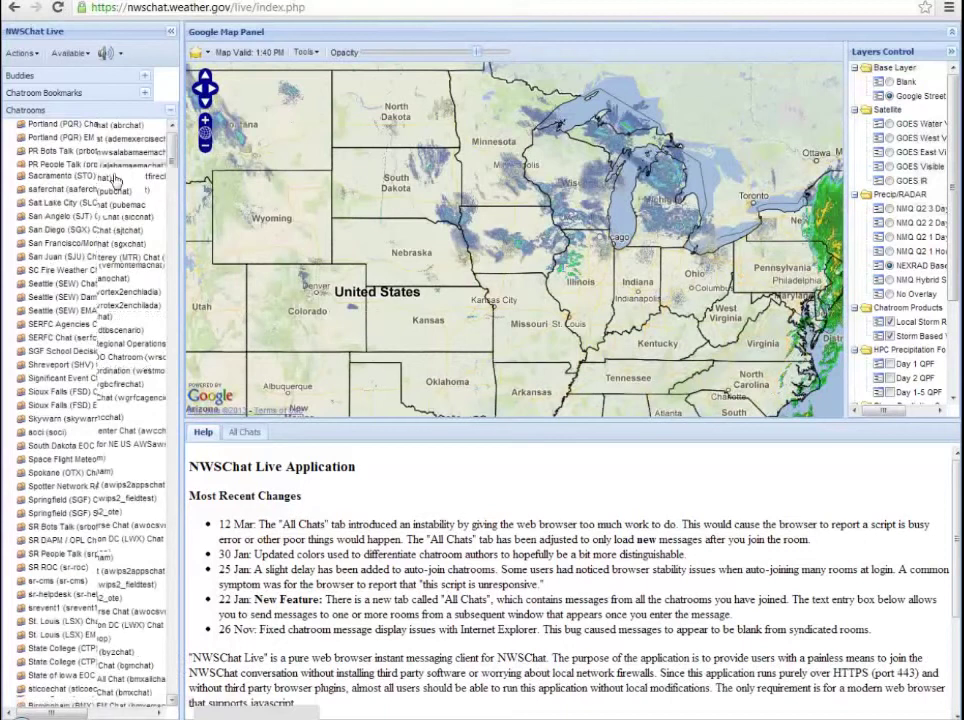
{"action": "left_click", "coordinate": [169, 113]}
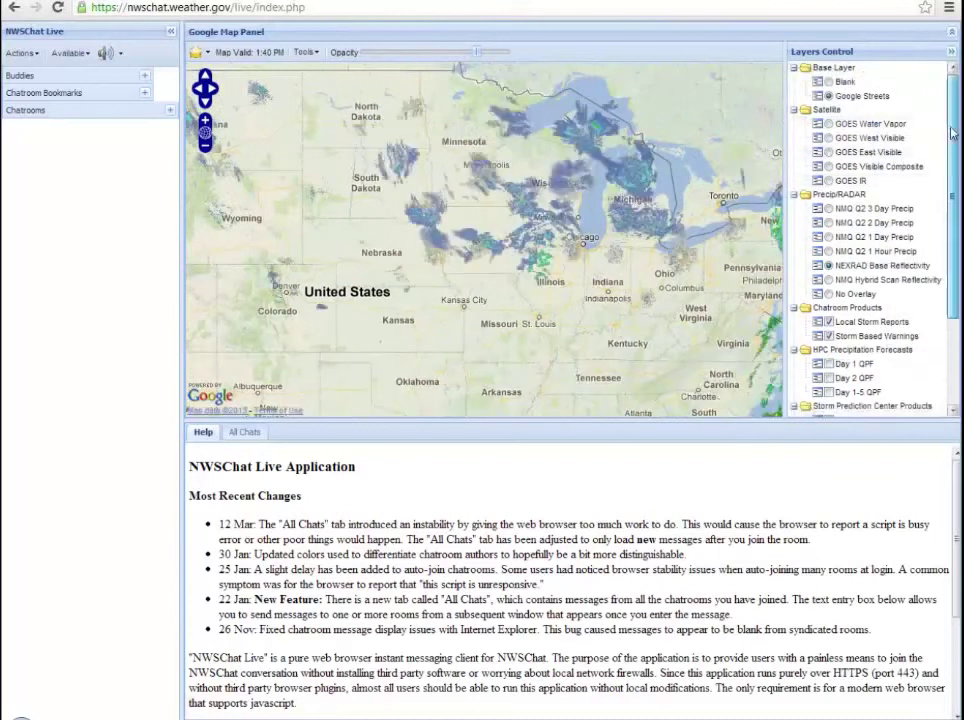
{"action": "scroll", "coordinate": [950, 170], "scroll_direction": "down", "scroll_amount": 3}
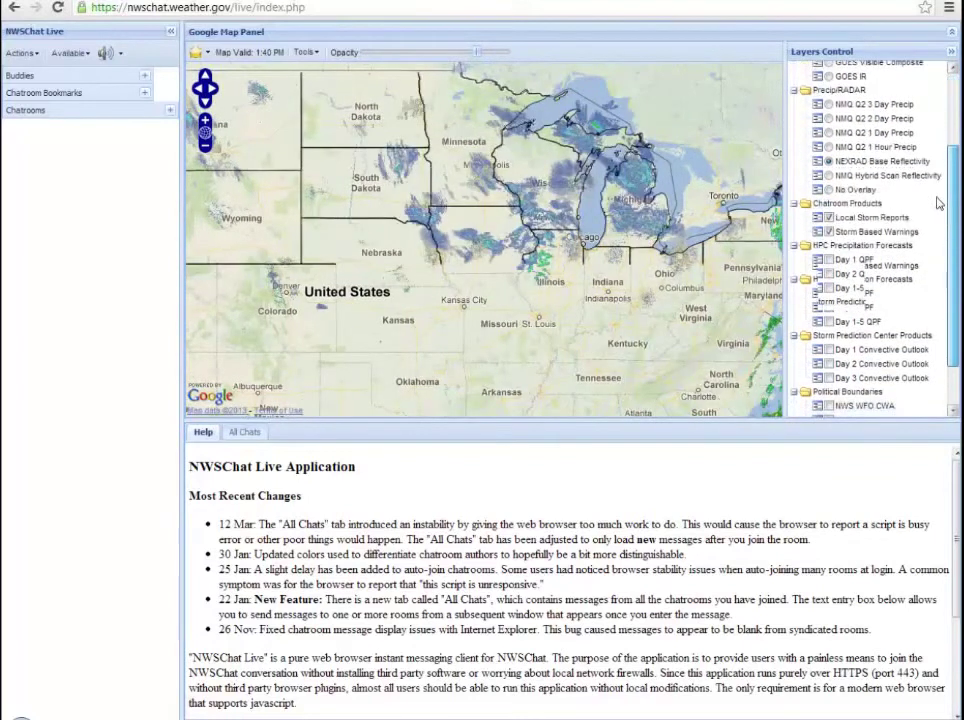
{"action": "scroll", "coordinate": [920, 170], "scroll_direction": "up", "scroll_amount": 3}
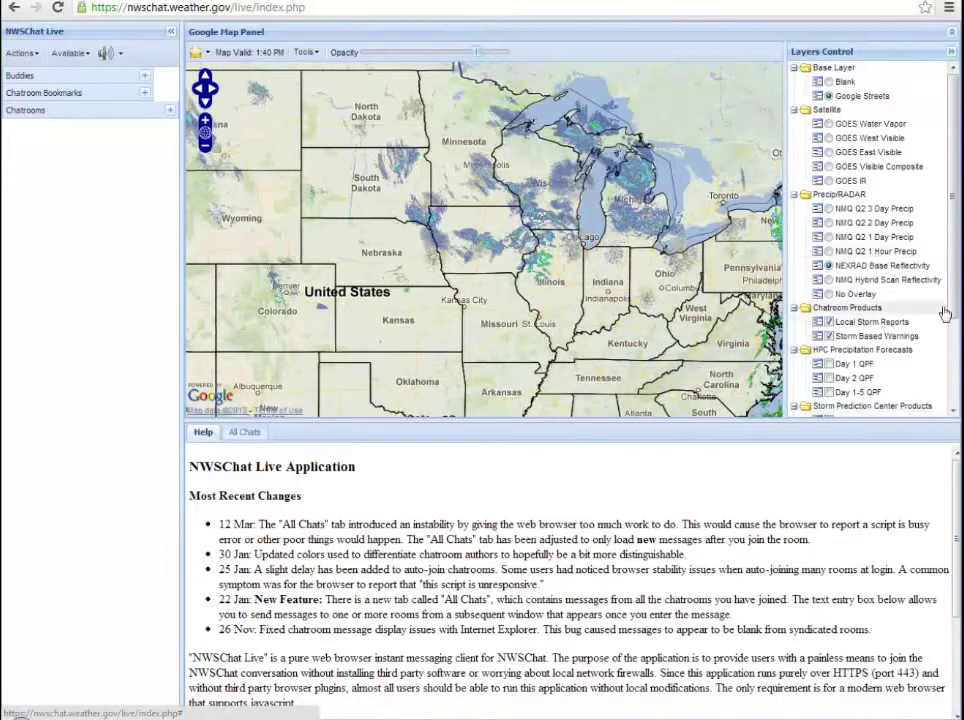
{"action": "scroll", "coordinate": [880, 300], "scroll_direction": "down", "scroll_amount": 3}
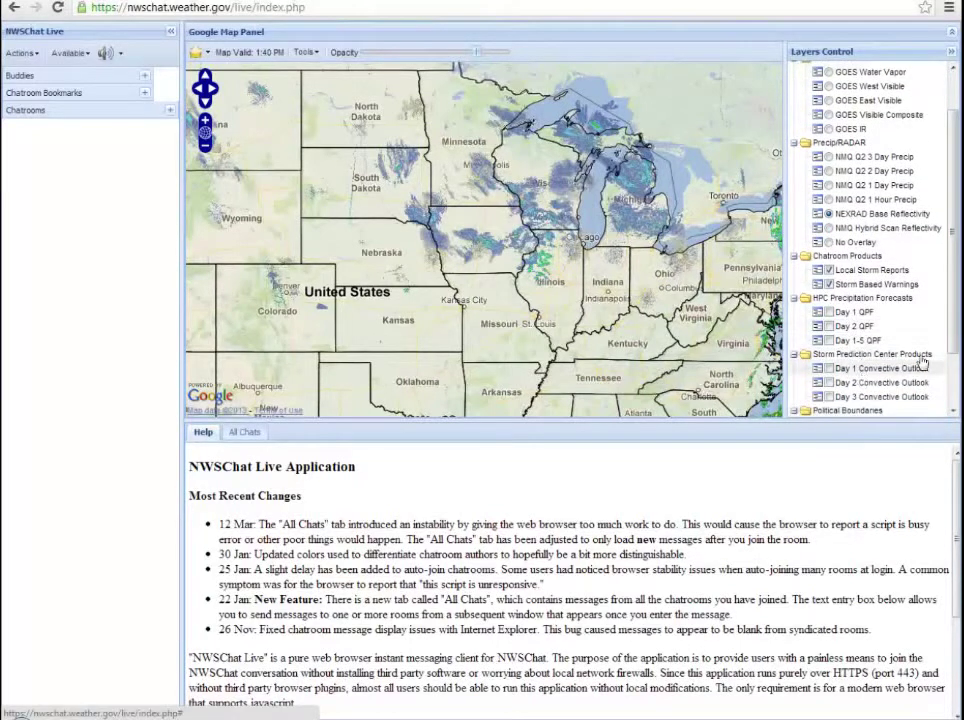
{"action": "scroll", "coordinate": [860, 370], "scroll_direction": "down", "scroll_amount": 4}
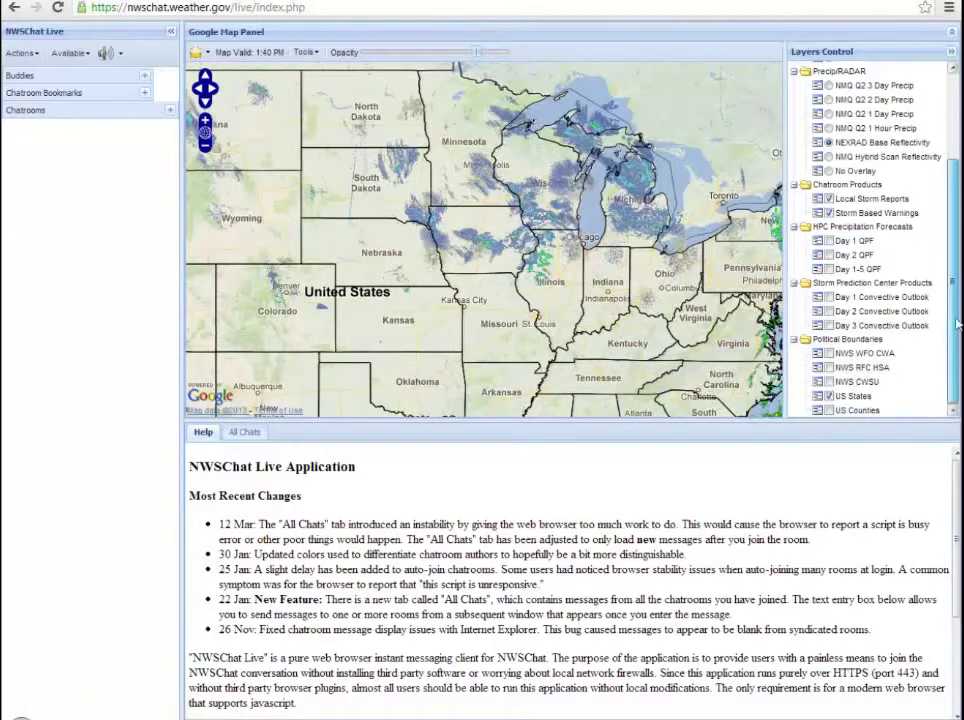
{"action": "left_click_drag", "start_coordinate": [960, 299], "coordinate": [952, 192]}
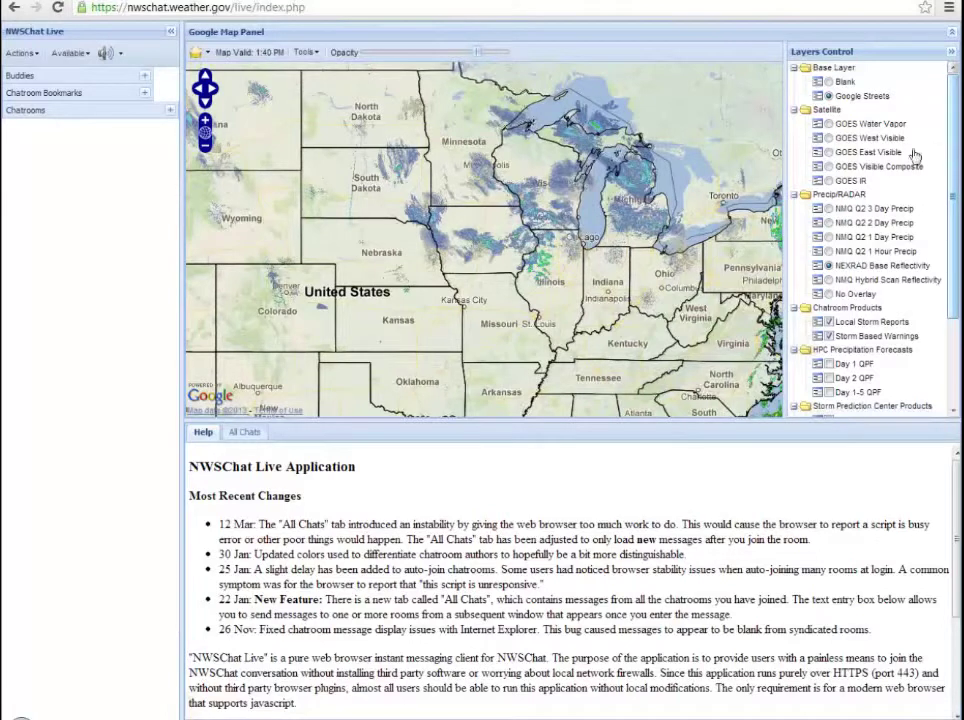
{"action": "left_click", "coordinate": [209, 54]}
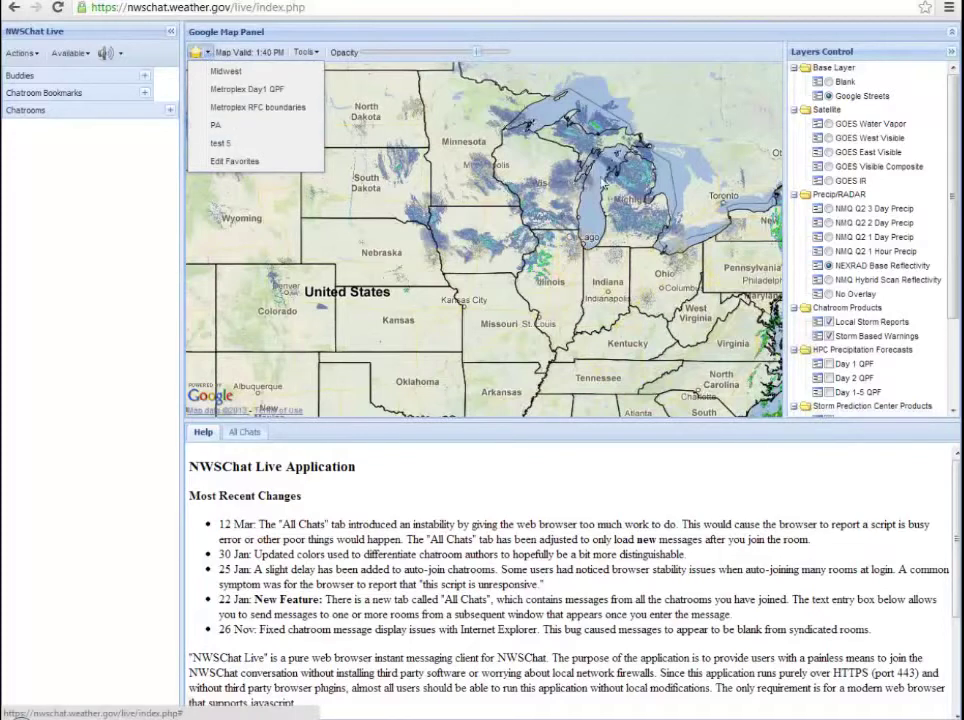
{"action": "left_click", "coordinate": [306, 52]}
{"action": "left_click", "coordinate": [316, 48]}
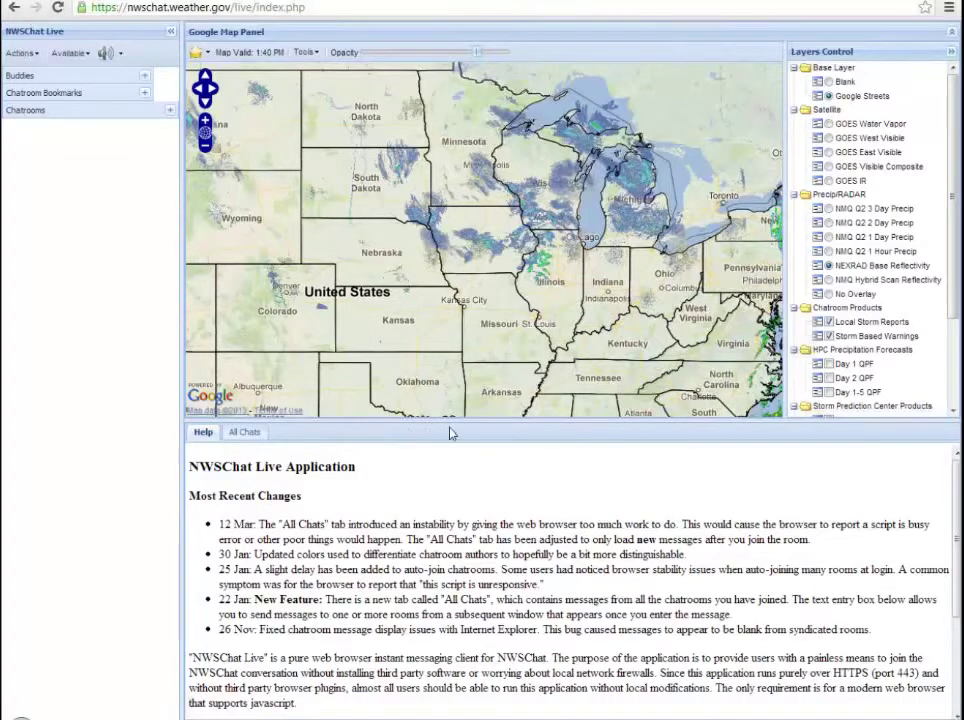
Step: Switch the lower pane to the All Chats log and leave Chatroom Bookmarks expanded in the sidebar
{"action": "left_click", "coordinate": [244, 433]}
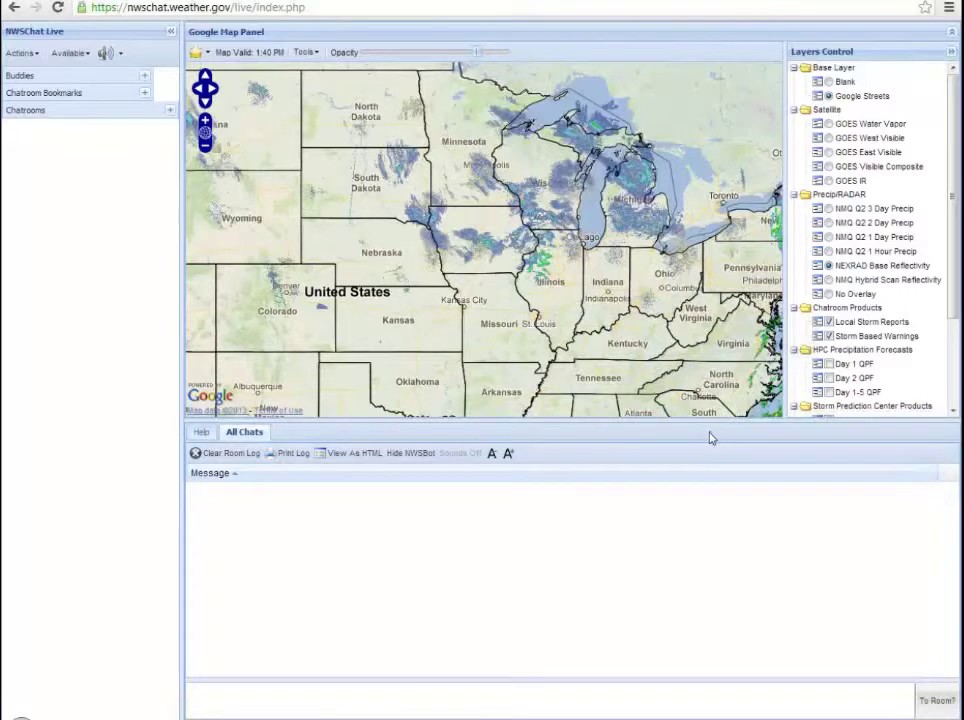
{"action": "left_click", "coordinate": [146, 96]}
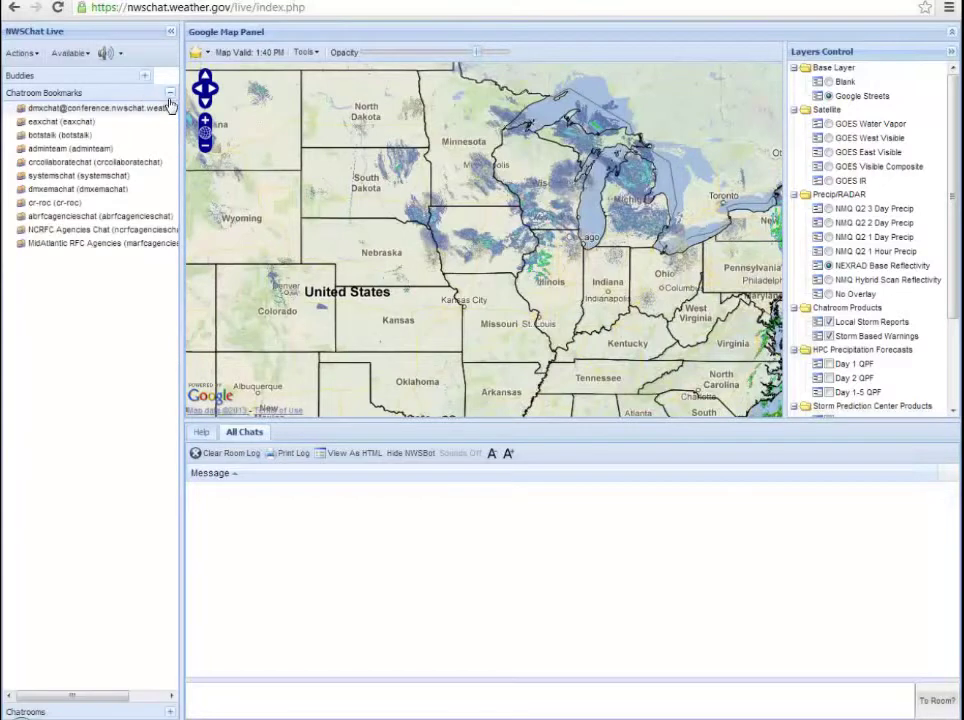
{"action": "left_click", "coordinate": [170, 95]}
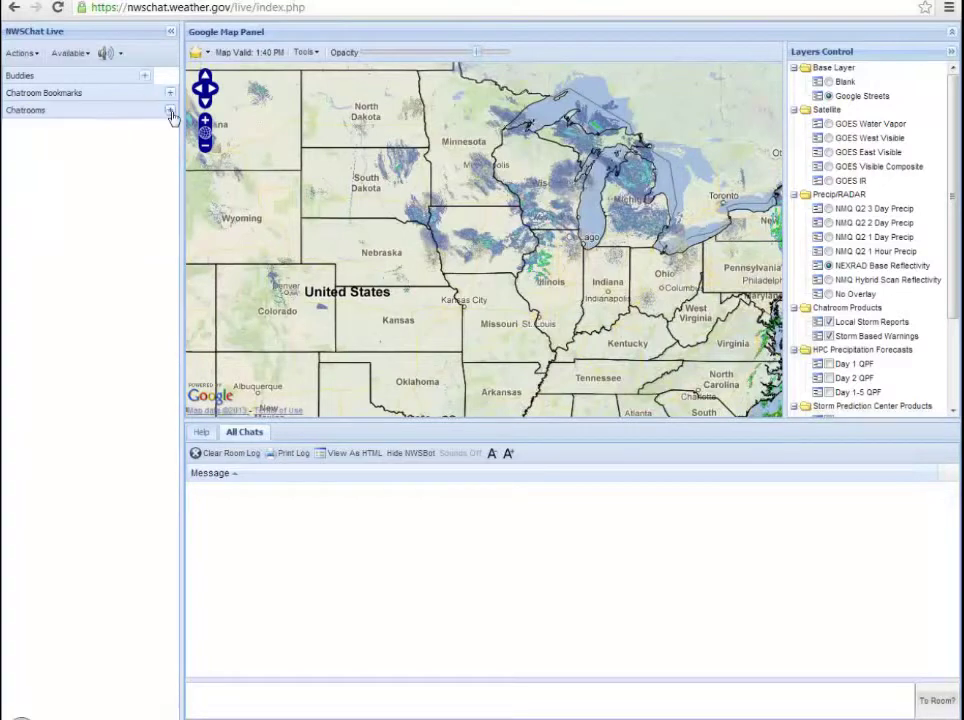
{"action": "left_click", "coordinate": [170, 112]}
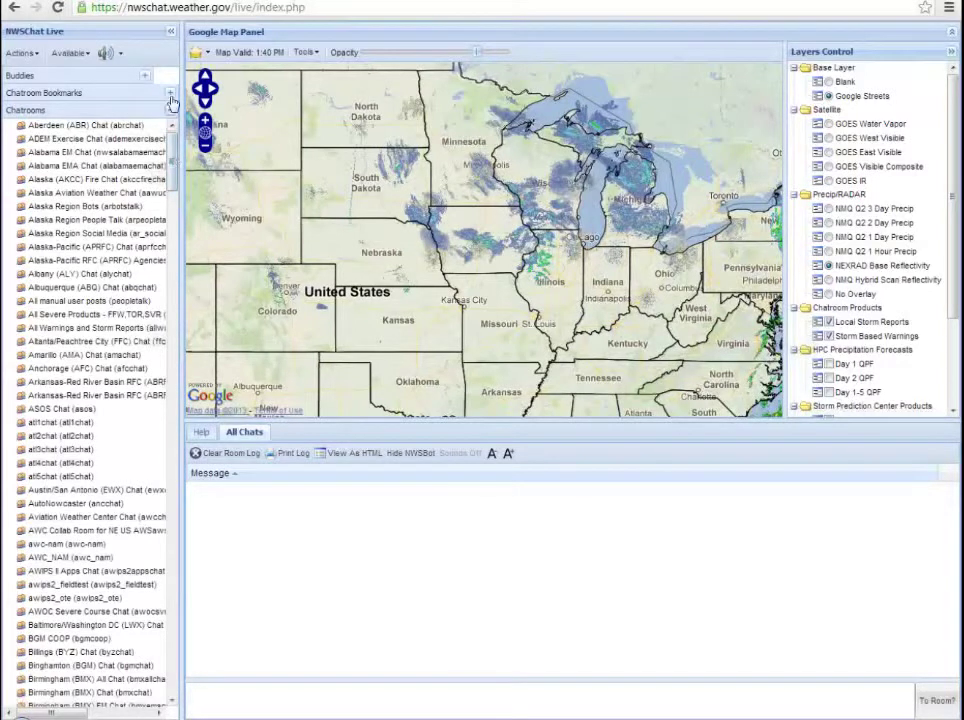
{"action": "left_click", "coordinate": [171, 94]}
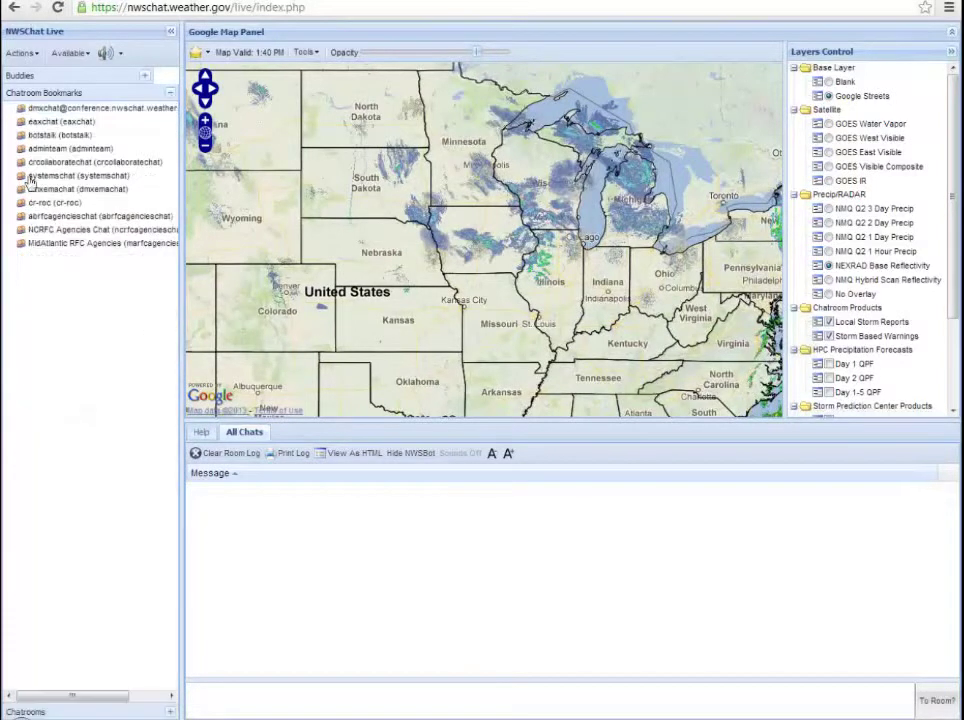
Step: Expand Chatrooms, scroll down, and open the join dialog for Missouri Basin RFC Agencies Chat
{"action": "left_click", "coordinate": [171, 93]}
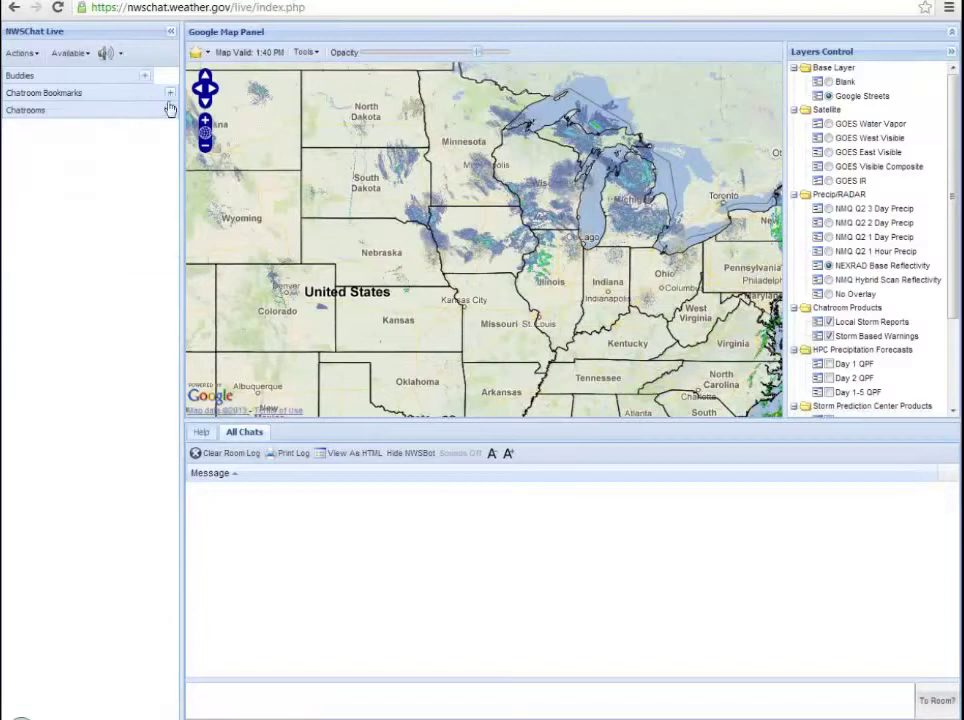
{"action": "left_click", "coordinate": [170, 112]}
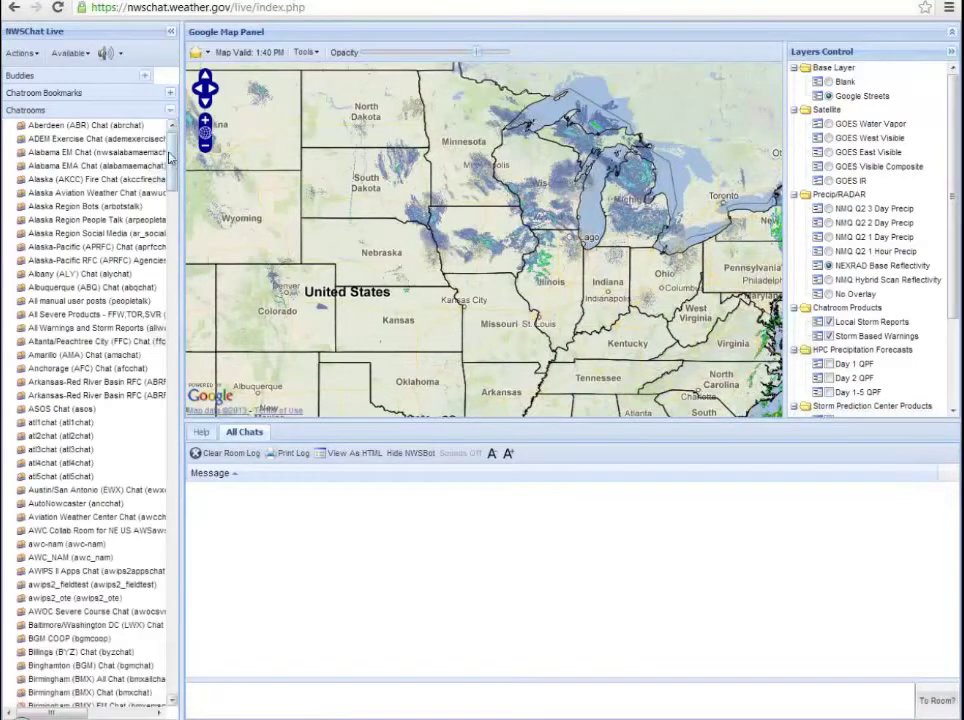
{"action": "left_click_drag", "start_coordinate": [171, 156], "coordinate": [165, 420]}
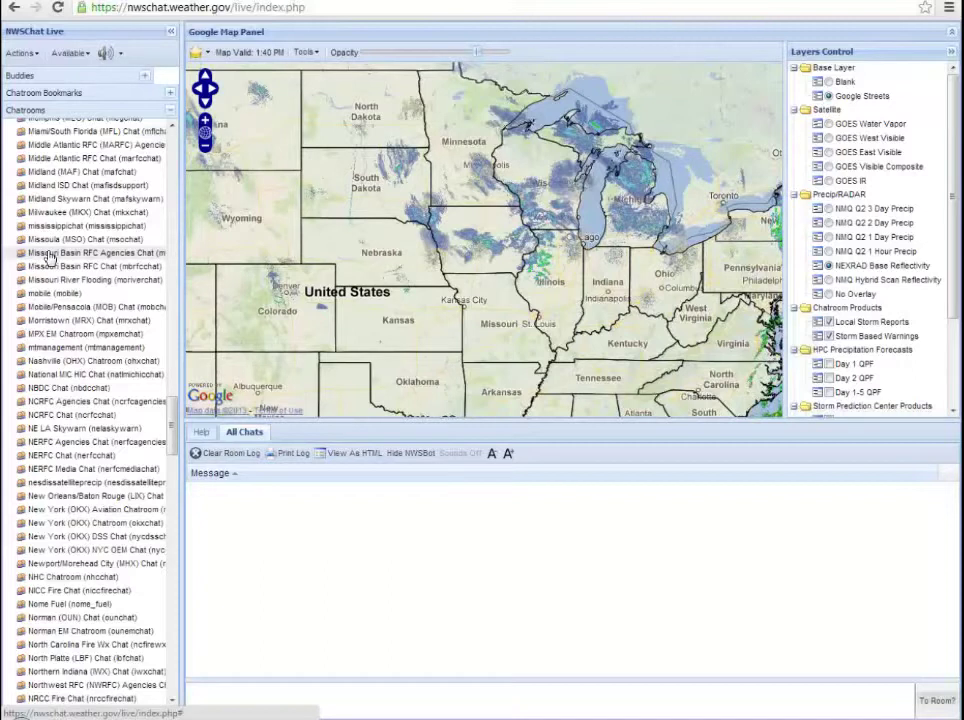
{"action": "double_click", "coordinate": [47, 256]}
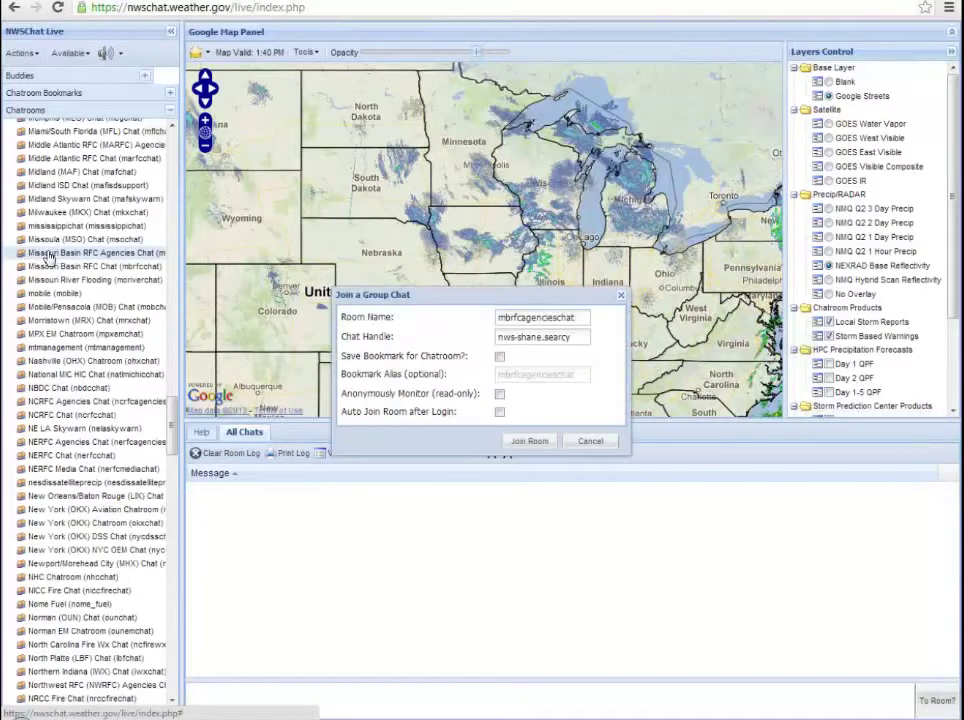
Step: Move the Join a Group Chat dialog higher over the map and switch to the PowerPoint presentation
{"action": "left_click_drag", "start_coordinate": [493, 290], "coordinate": [519, 218]}
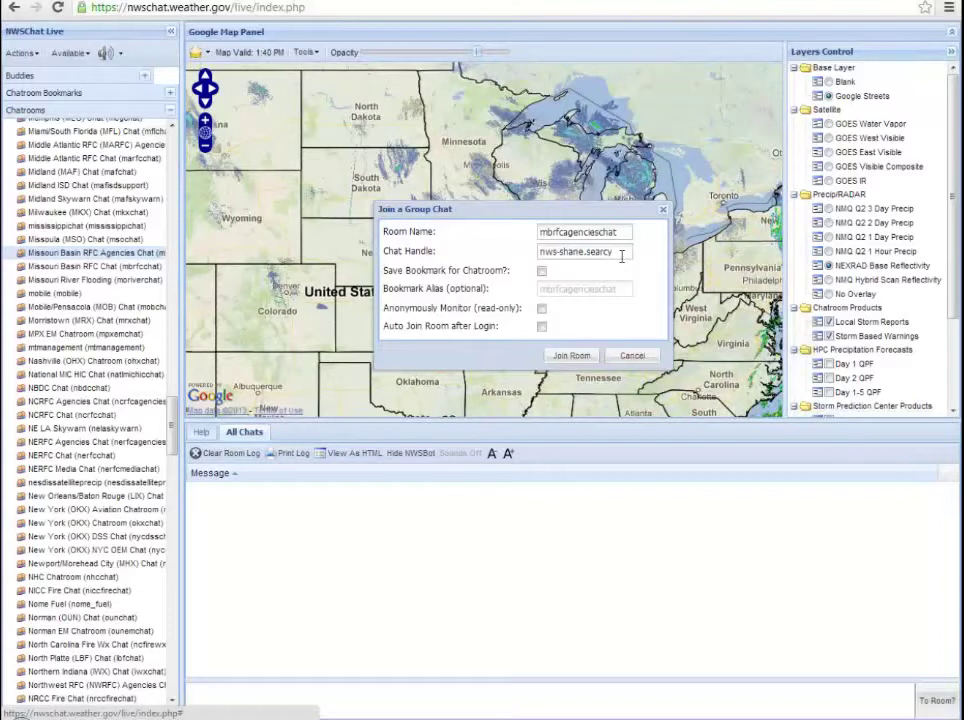
{"action": "key", "text": "alt+Tab"}
Step: Select the existing chat handle text in the join dialog so it can be replaced
{"action": "left_click_drag", "start_coordinate": [622, 253], "coordinate": [540, 252]}
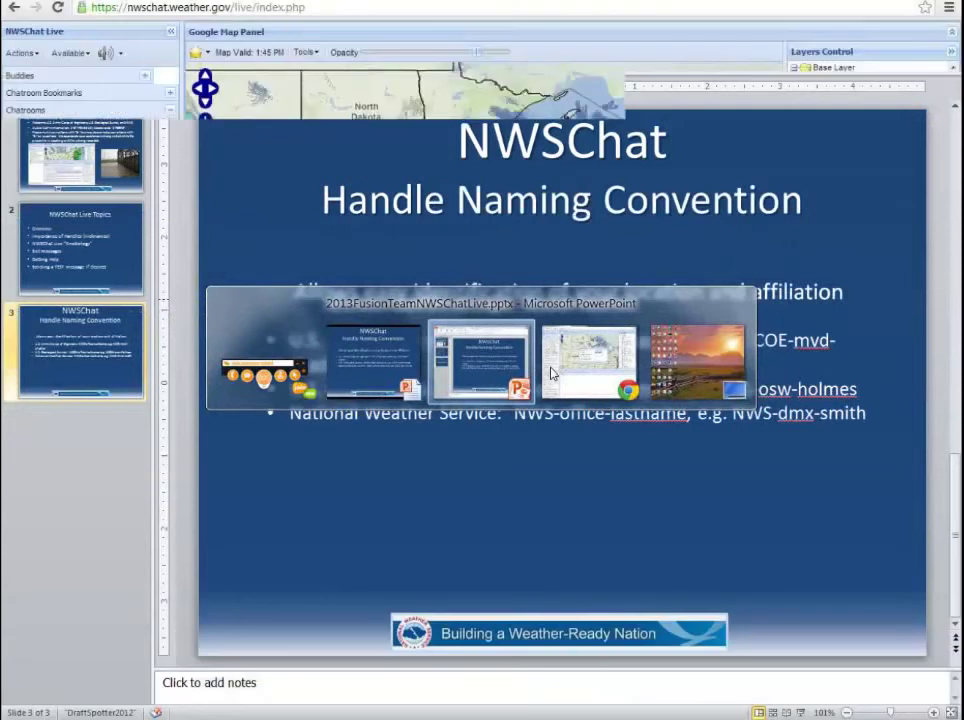
Step: Retype the chat handle in NWS-office-lastname format using office dmx and the user's last name
{"action": "key", "text": "alt+Tab"}
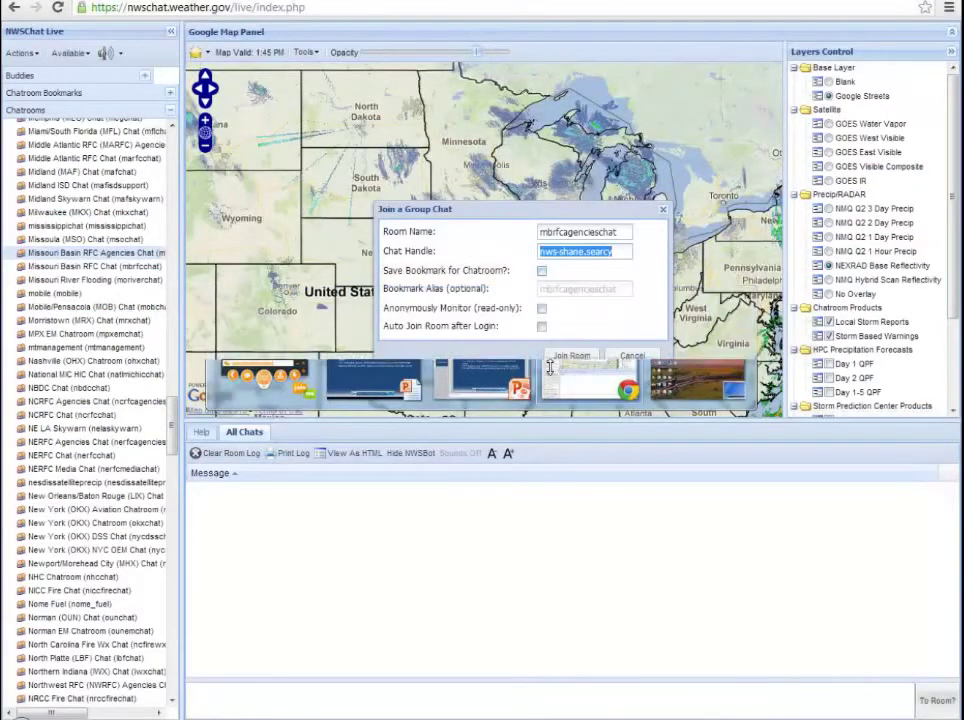
{"action": "type", "text": "NWS-DM"}
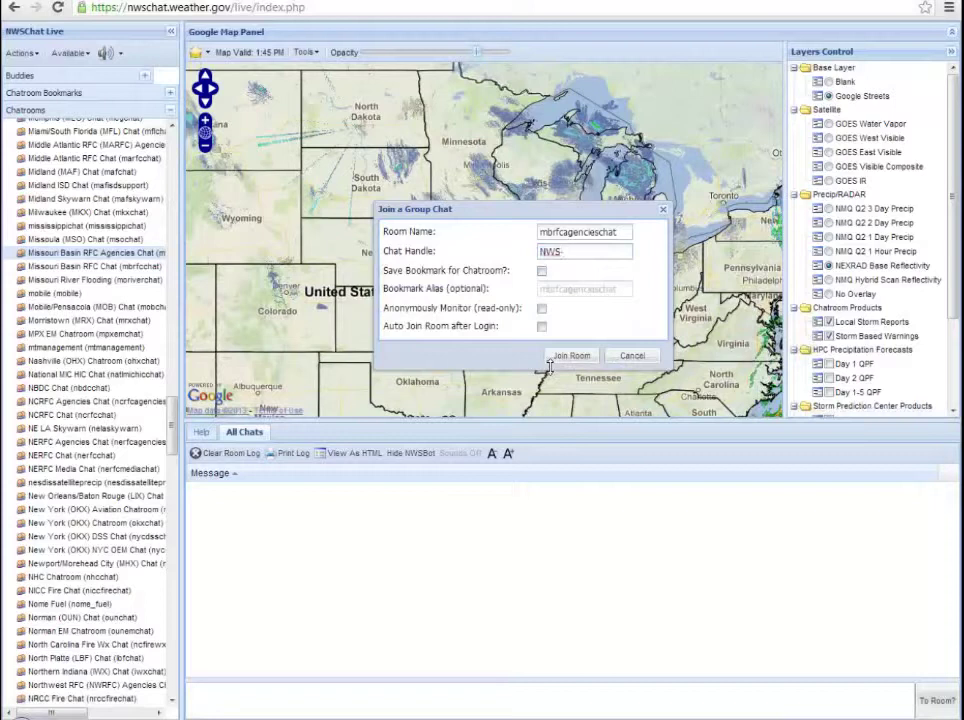
{"action": "key", "text": "BackSpace"}
{"action": "key", "text": "BackSpace"}
{"action": "type", "text": "dmx-searcy"}
Step: Save the room as bookmark 'MBRFC Agencies Chat' with Auto Join Room after Login enabled
{"action": "left_click", "coordinate": [541, 270]}
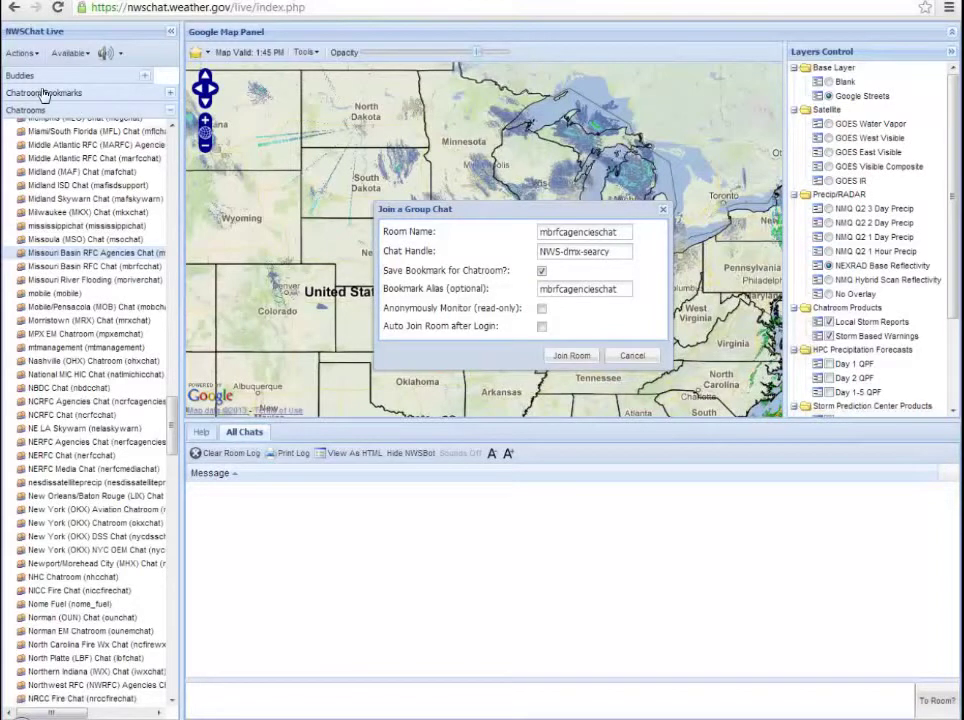
{"action": "left_click", "coordinate": [168, 95]}
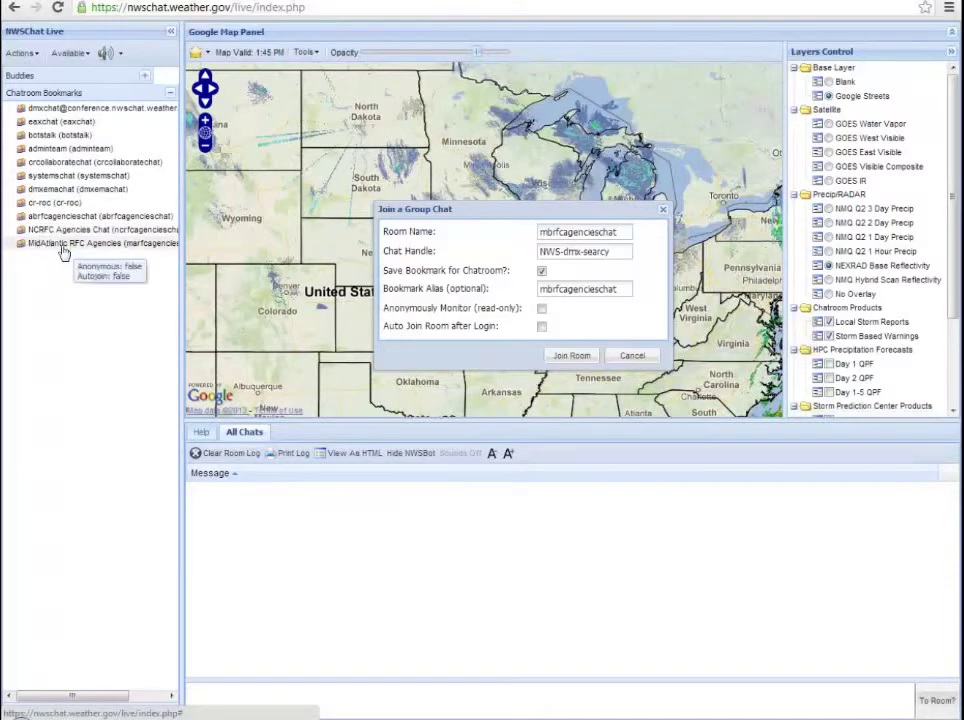
{"action": "left_click", "coordinate": [622, 288]}
{"action": "key", "text": "BackSpace"}
{"action": "key", "text": "BackSpace"}
{"action": "key", "text": "BackSpace"}
{"action": "key", "text": "BackSpace"}
{"action": "key", "text": "BackSpace"}
{"action": "key", "text": "BackSpace"}
{"action": "key", "text": "BackSpace"}
{"action": "key", "text": "BackSpace"}
{"action": "key", "text": "BackSpace"}
{"action": "key", "text": "BackSpace"}
{"action": "key", "text": "BackSpace"}
{"action": "key", "text": "BackSpace"}
{"action": "key", "text": "BackSpace"}
{"action": "key", "text": "BackSpace"}
{"action": "key", "text": "BackSpace"}
{"action": "key", "text": "BackSpace"}
{"action": "key", "text": "BackSpace"}
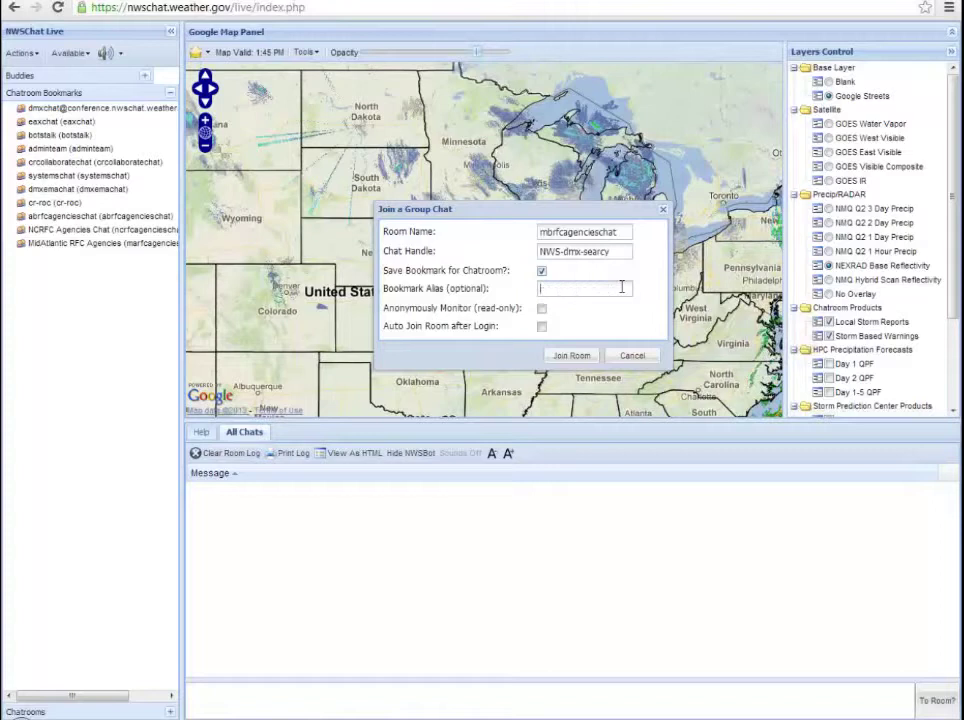
{"action": "type", "text": "MBRFC Agencies Chat"}
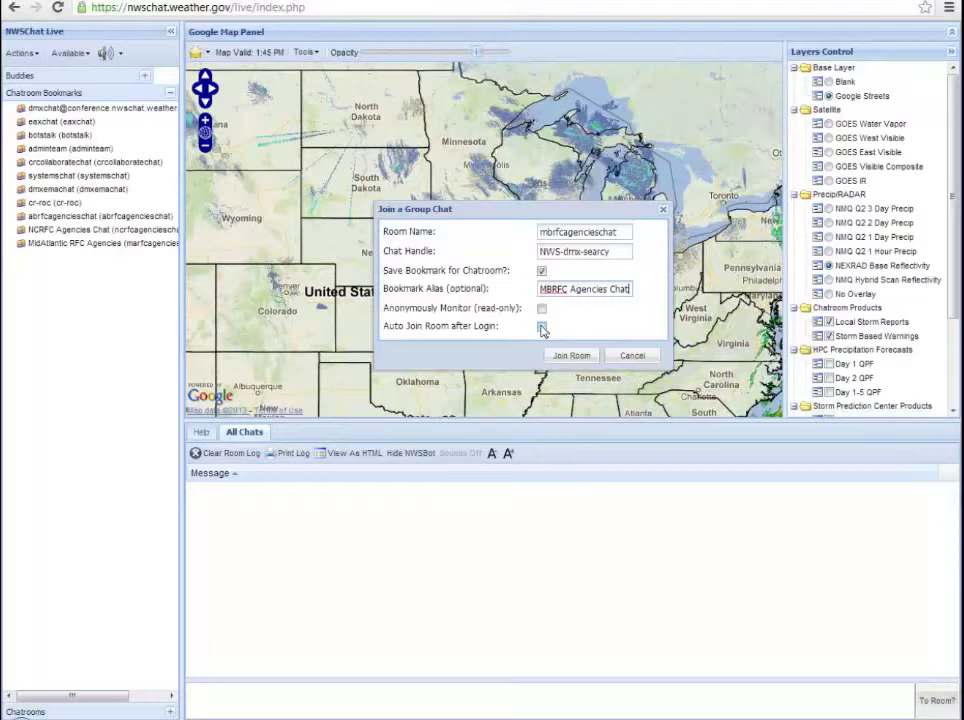
{"action": "left_click", "coordinate": [541, 327]}
{"action": "left_click", "coordinate": [567, 357]}
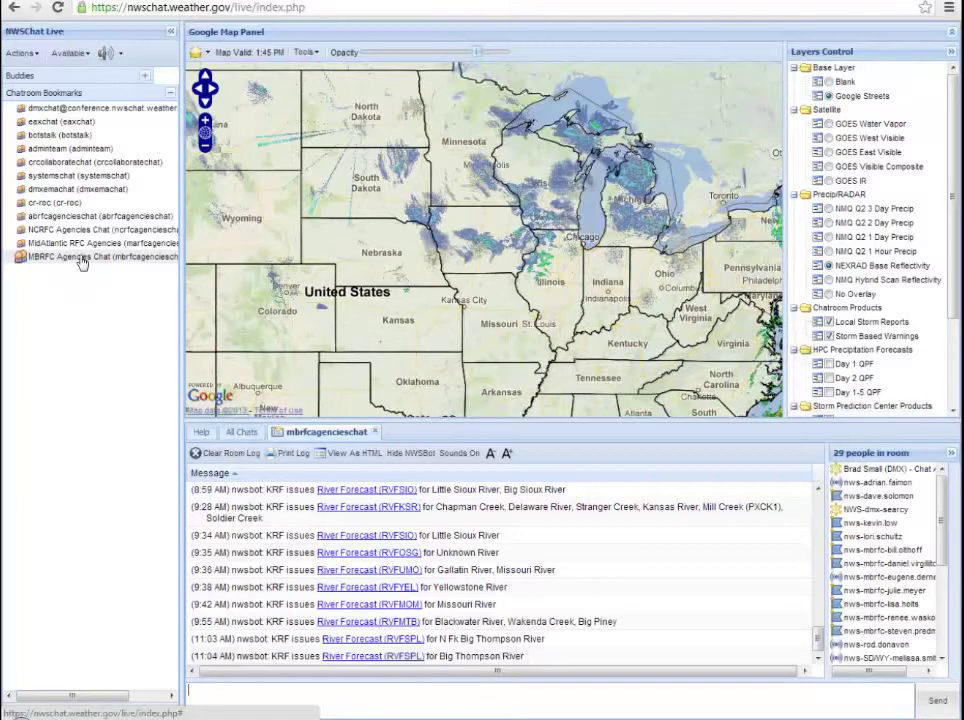
{"action": "mouse_move", "coordinate": [81, 262]}
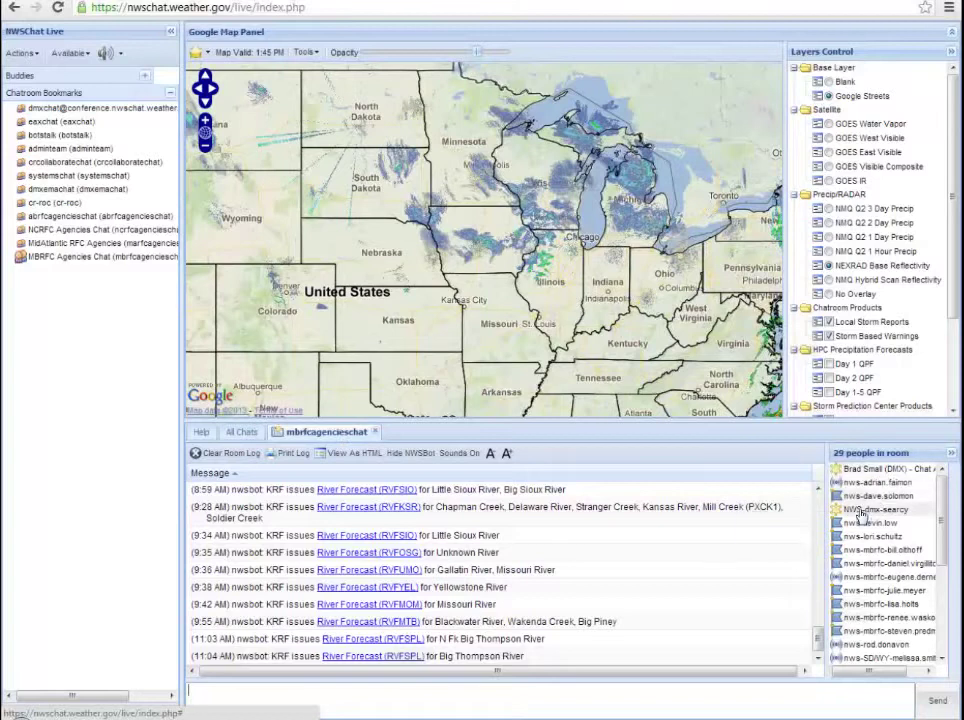
{"action": "mouse_move", "coordinate": [859, 514]}
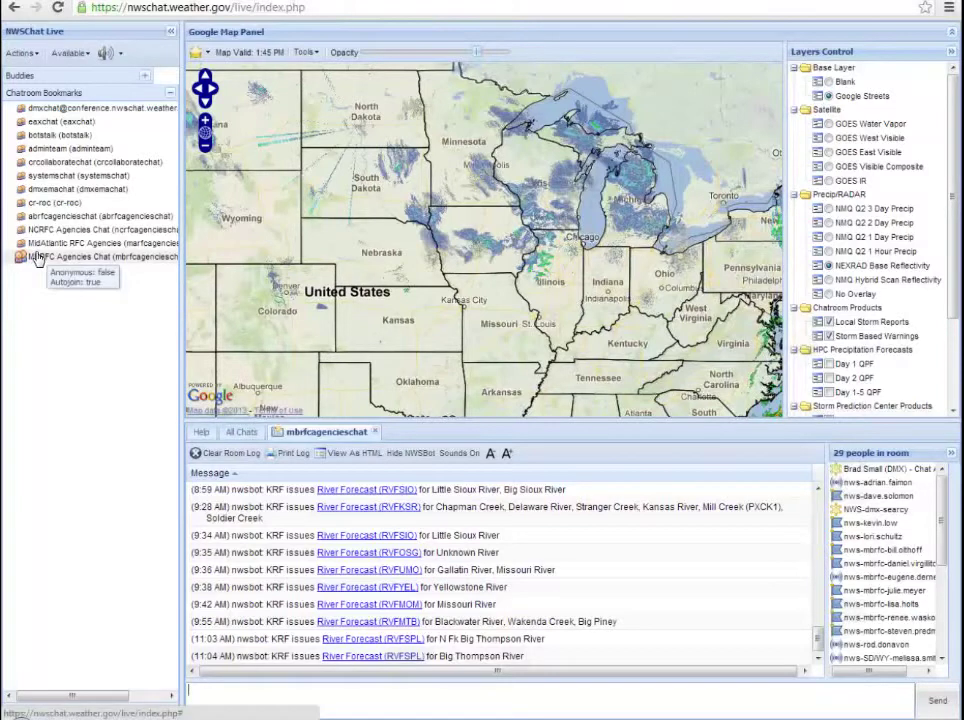
Step: Close the room, reopen the MBRFC Agencies Chat bookmark, change the chat handle to the user's full name, and rejoin
{"action": "left_click", "coordinate": [375, 432]}
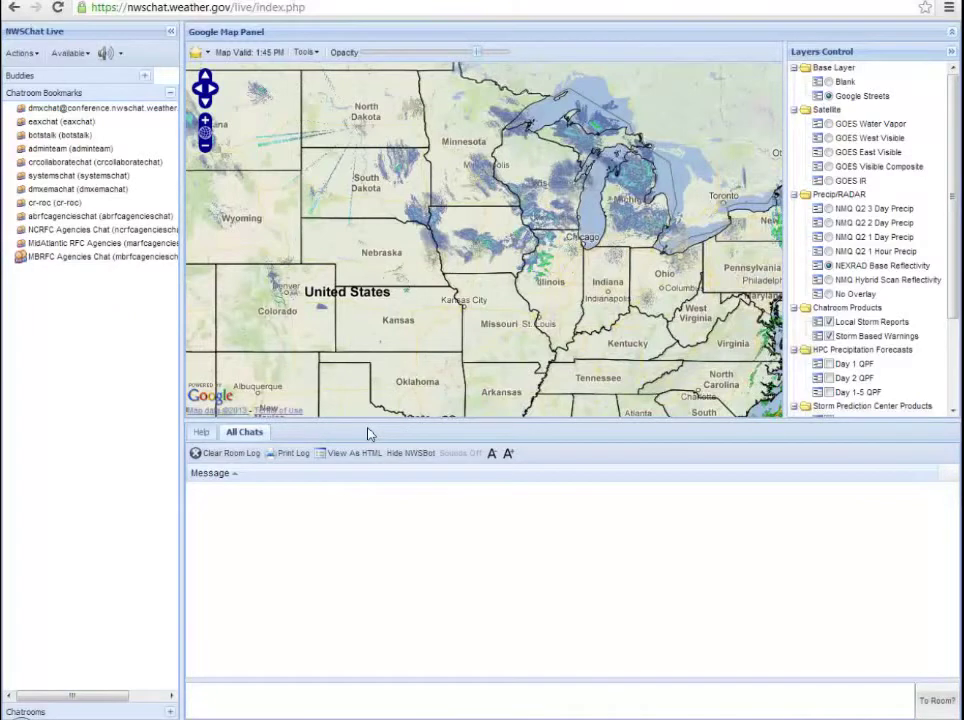
{"action": "double_click", "coordinate": [28, 258]}
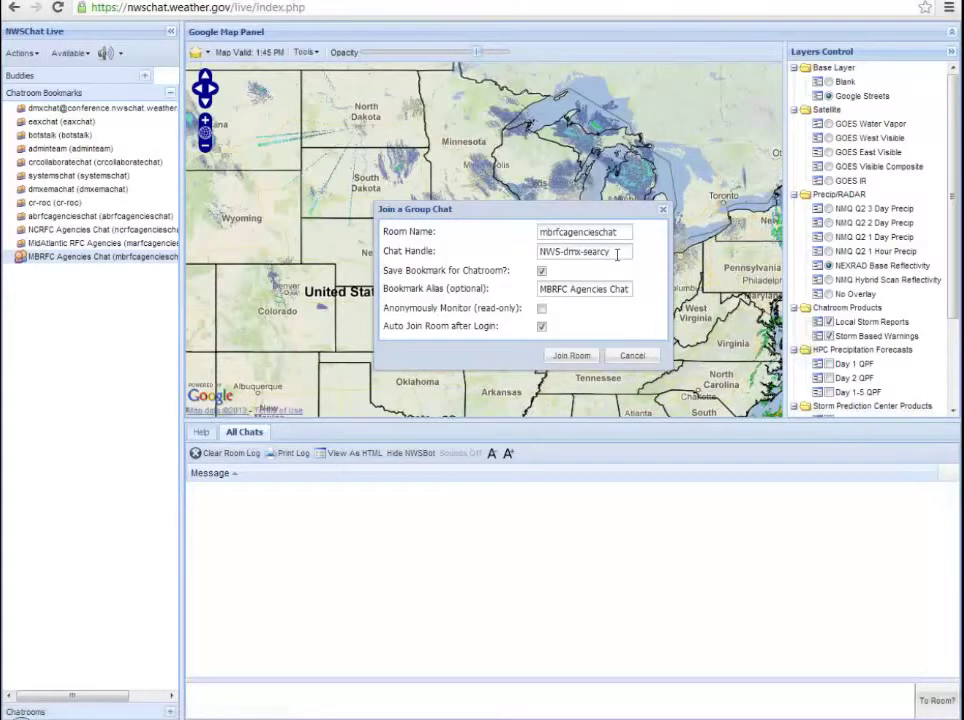
{"action": "left_click", "coordinate": [617, 254]}
{"action": "key", "text": "BackSpace"}
{"action": "key", "text": "BackSpace"}
{"action": "key", "text": "BackSpace"}
{"action": "key", "text": "BackSpace"}
{"action": "key", "text": "BackSpace"}
{"action": "key", "text": "BackSpace"}
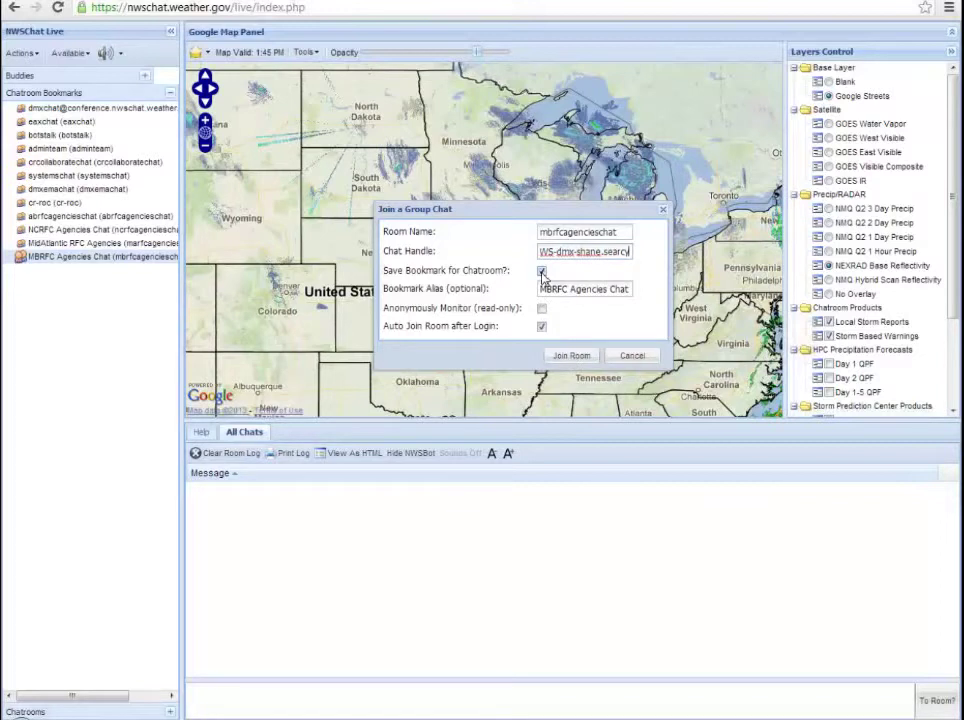
{"action": "left_click", "coordinate": [542, 272]}
{"action": "left_click", "coordinate": [542, 272]}
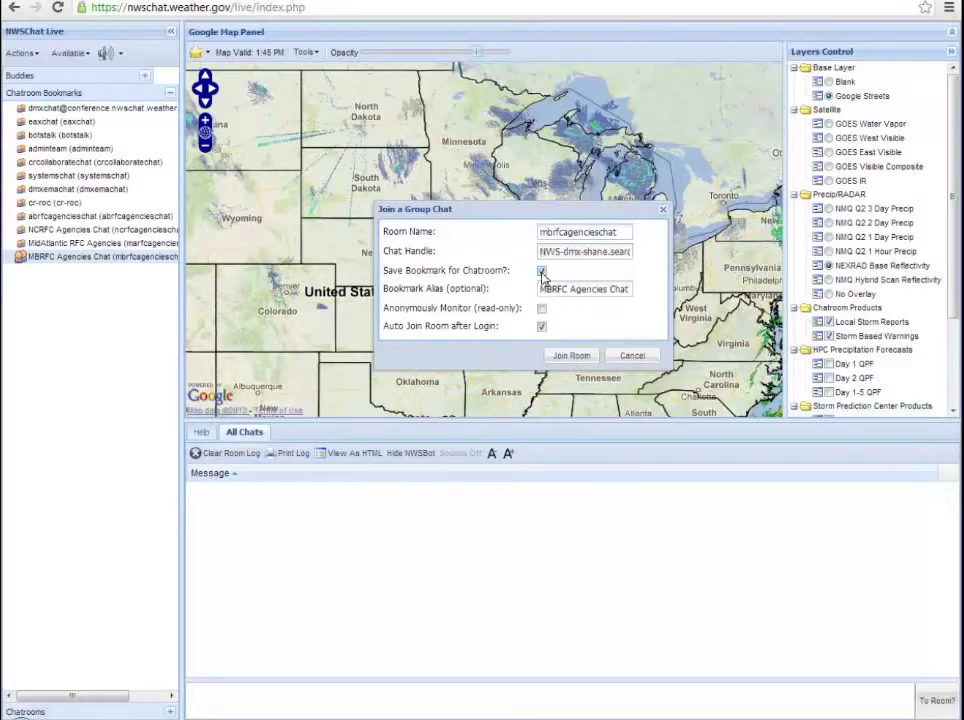
{"action": "left_click", "coordinate": [572, 355]}
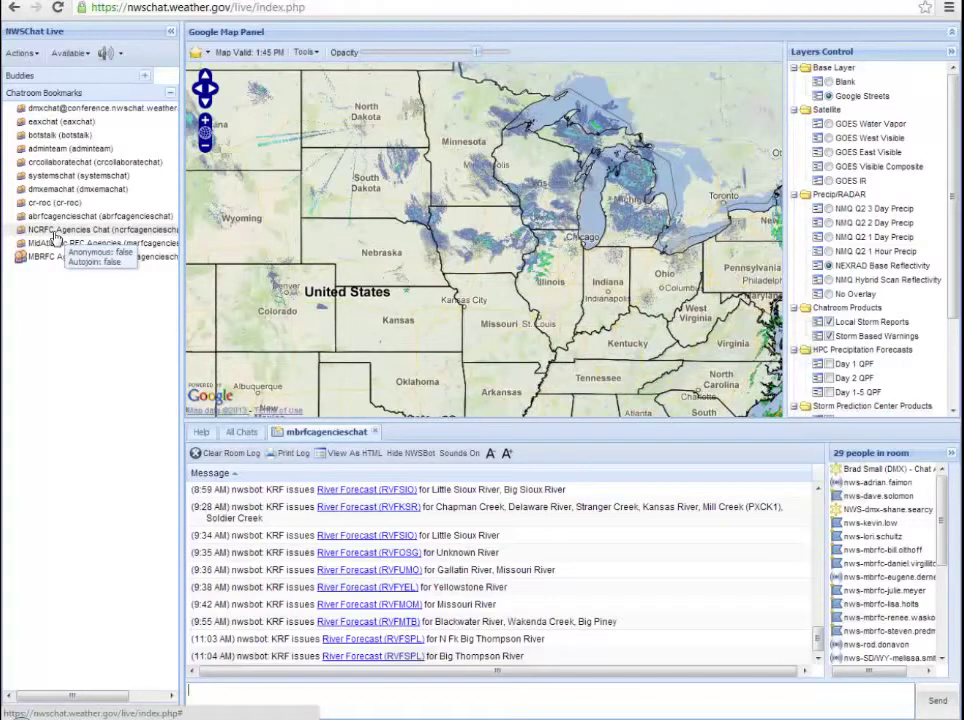
Step: Join the ncrfcagencieschat room from the NCRFC Agencies Chat bookmark using the selected chat handle
{"action": "double_click", "coordinate": [57, 238]}
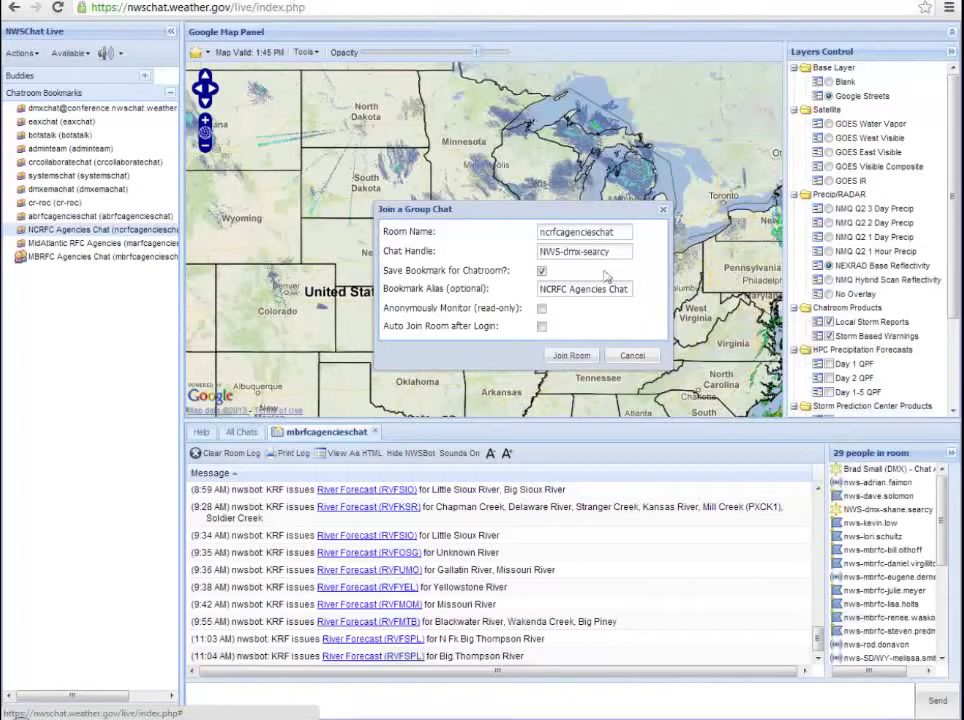
{"action": "left_click", "coordinate": [594, 254]}
{"action": "left_click_drag", "start_coordinate": [594, 254], "coordinate": [530, 259]}
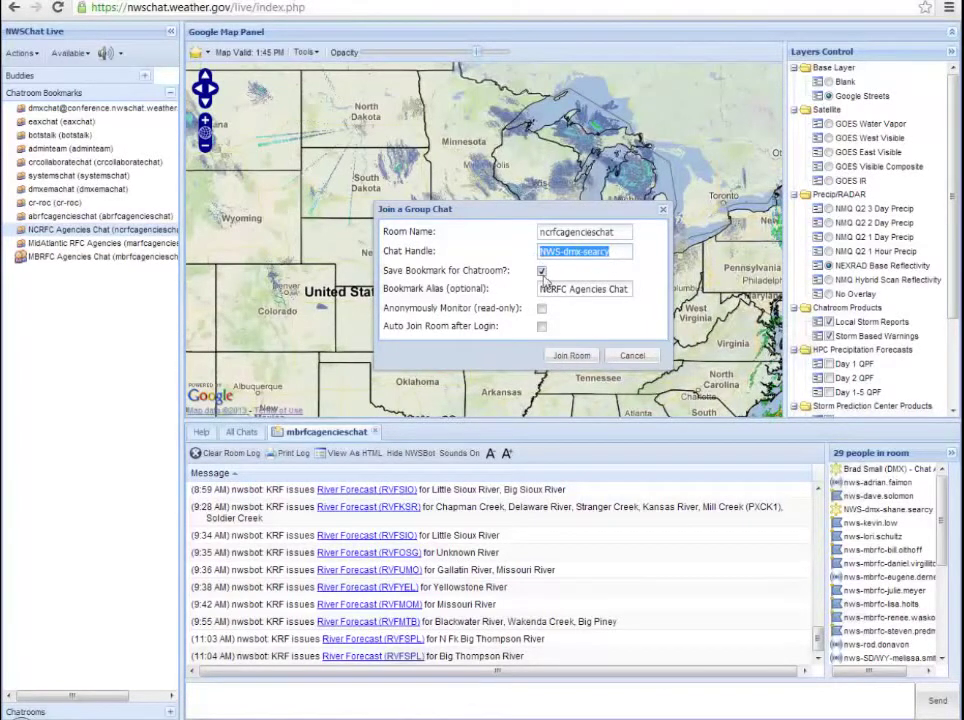
{"action": "left_click", "coordinate": [573, 357]}
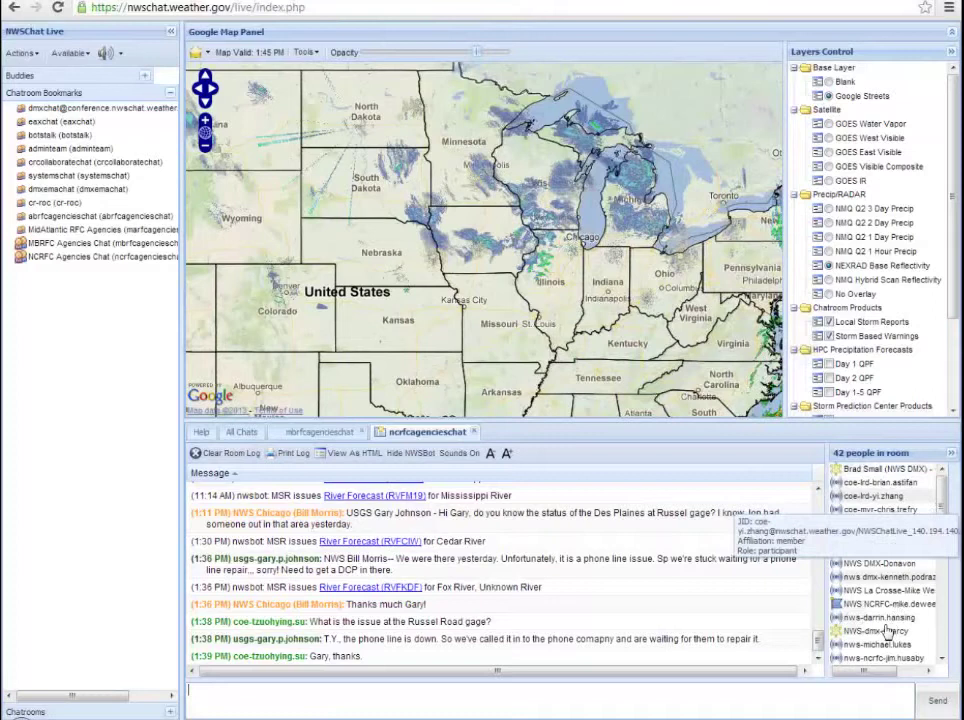
{"action": "mouse_move", "coordinate": [870, 638]}
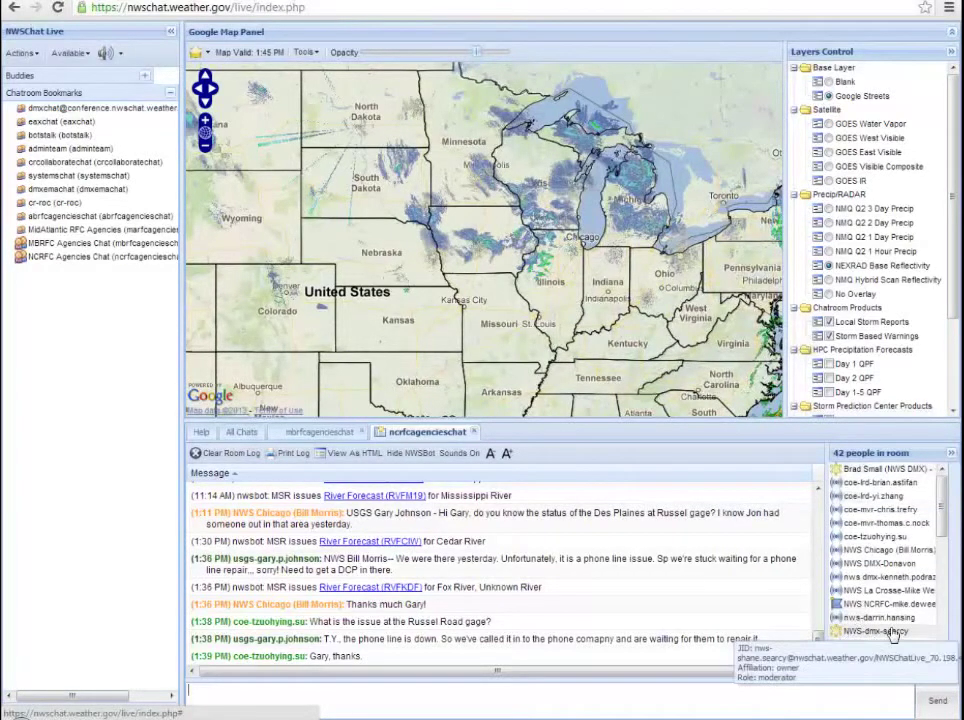
{"action": "mouse_move", "coordinate": [115, 258]}
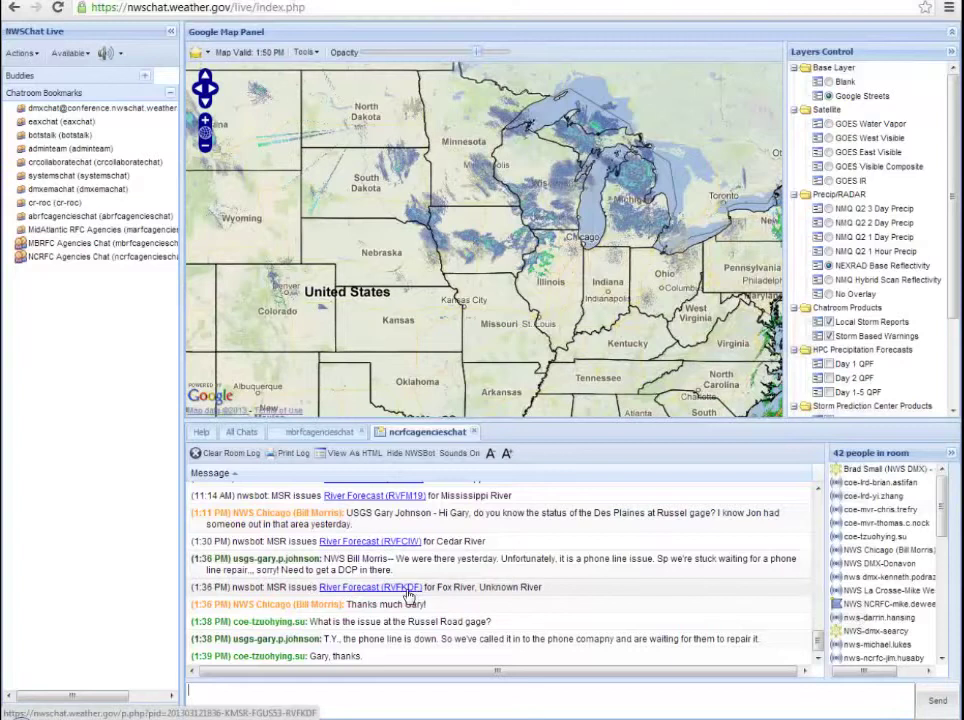
{"action": "left_click", "coordinate": [405, 592]}
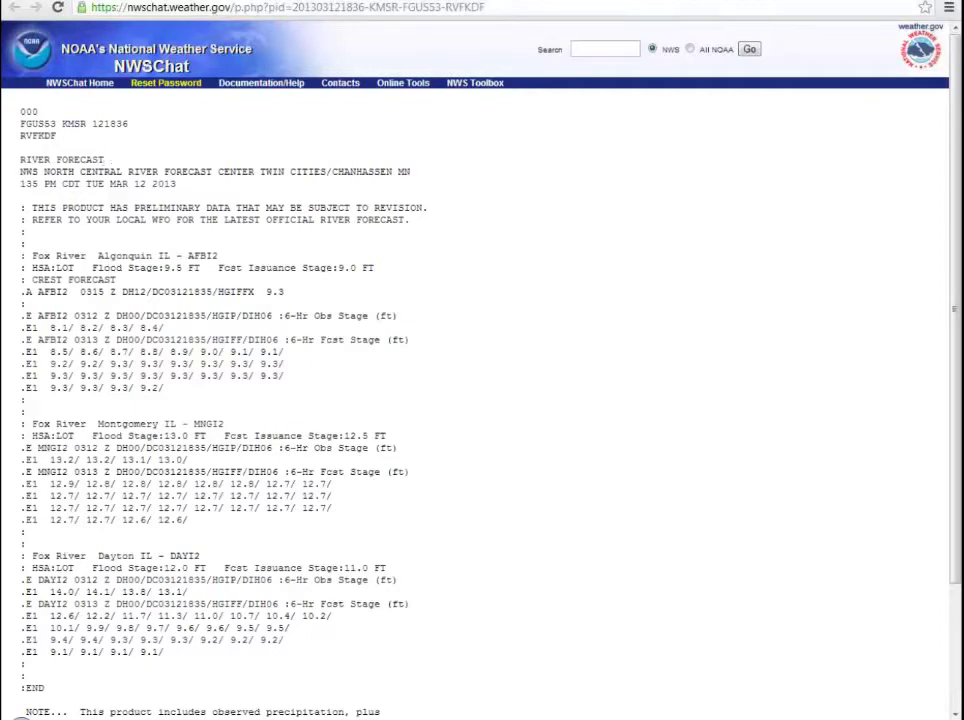
{"action": "key", "text": "ctrl+w"}
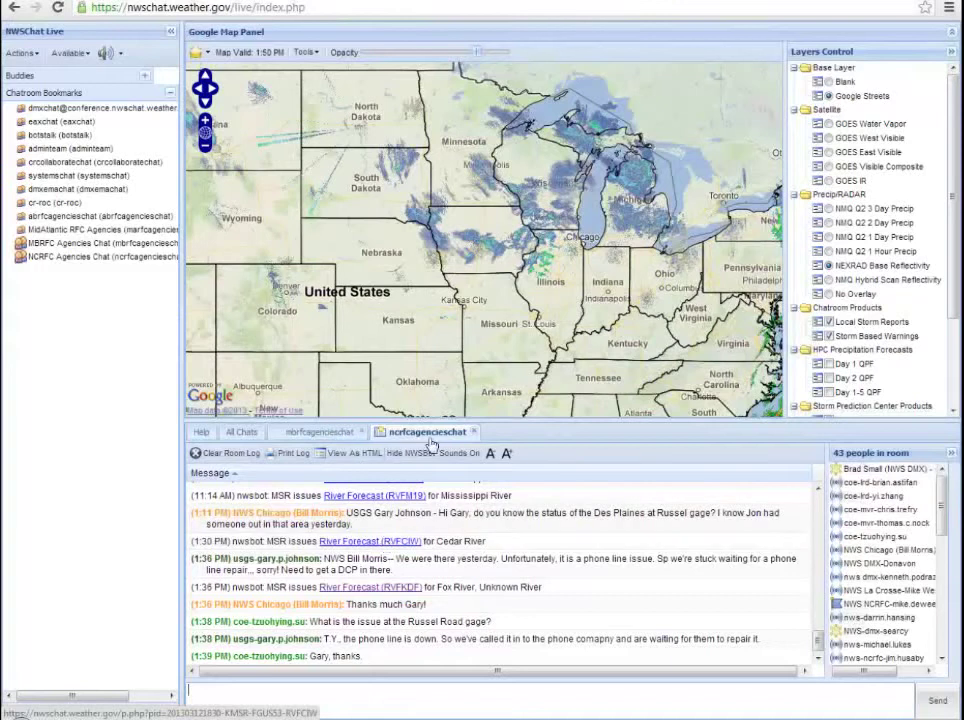
{"action": "left_click", "coordinate": [244, 432]}
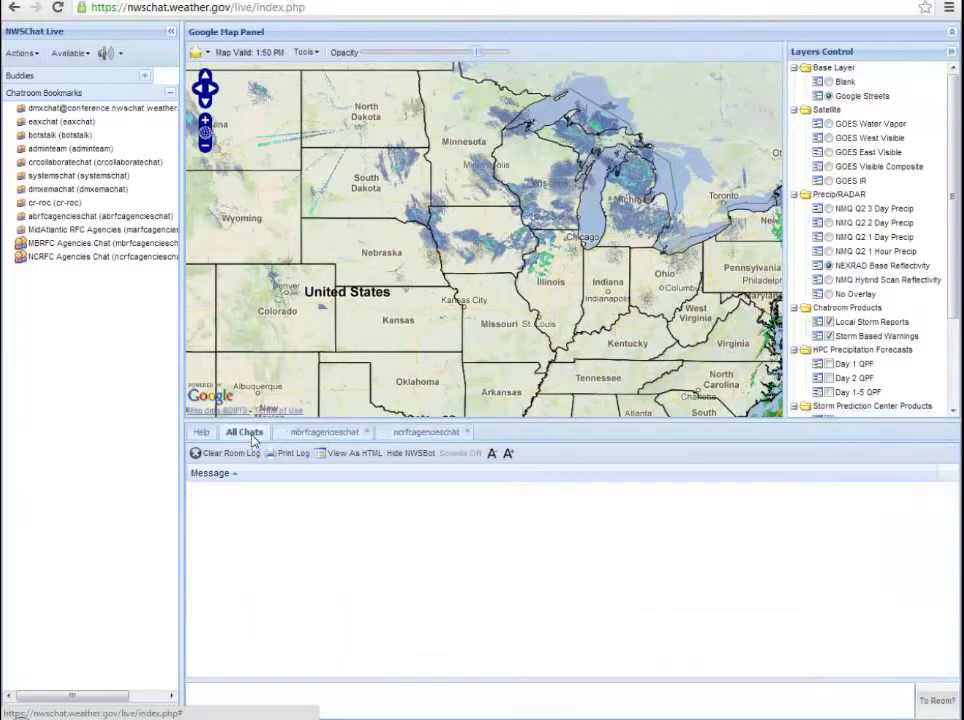
{"action": "left_click", "coordinate": [303, 432]}
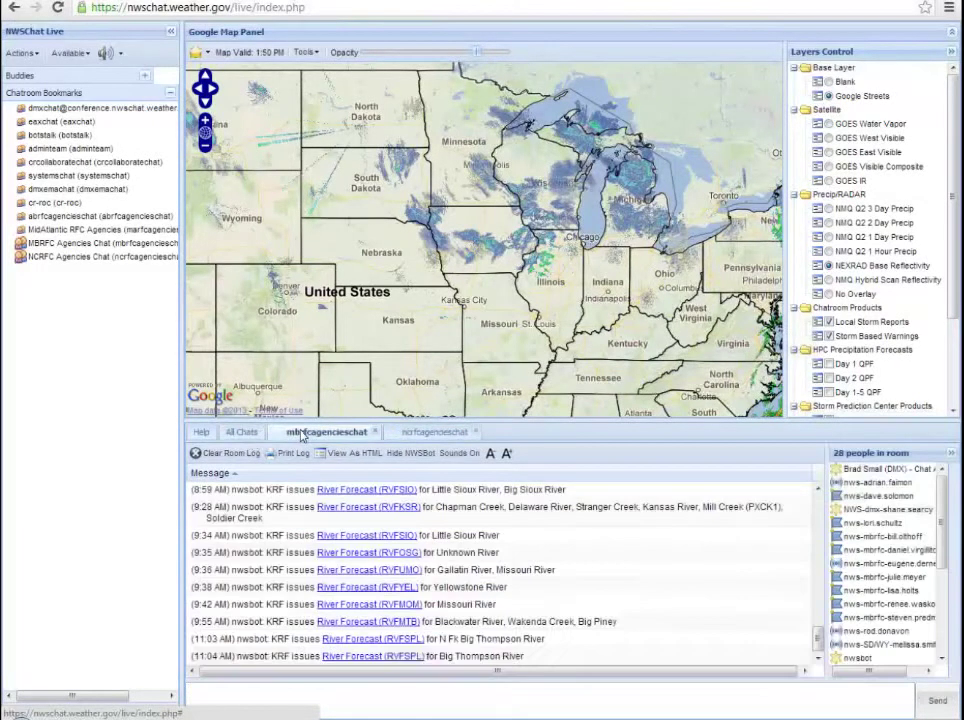
{"action": "left_click", "coordinate": [441, 438]}
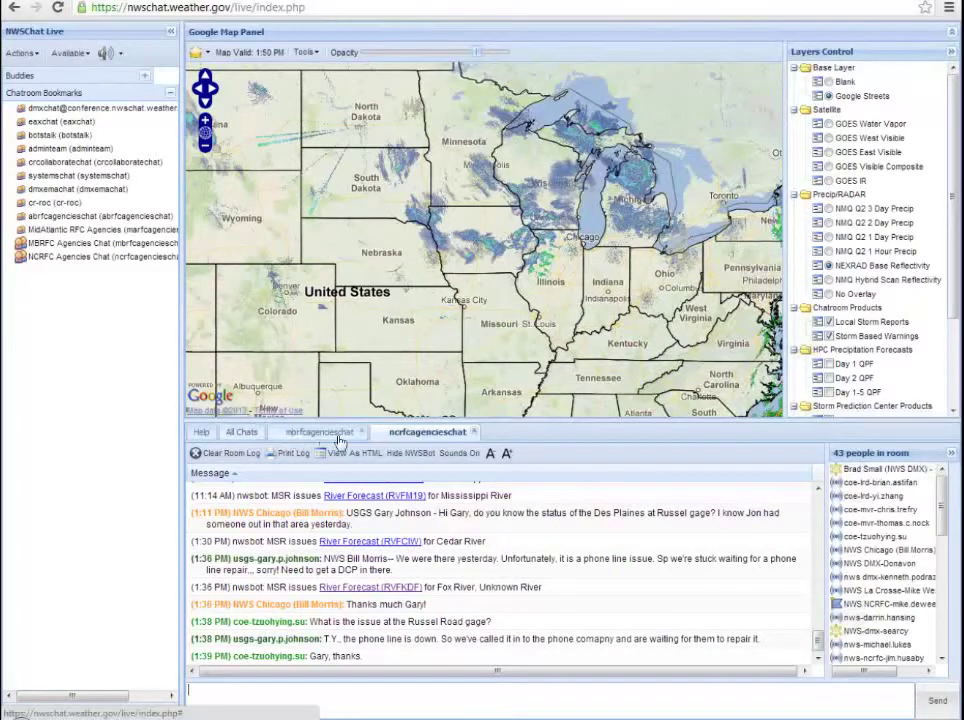
{"action": "left_click", "coordinate": [299, 436]}
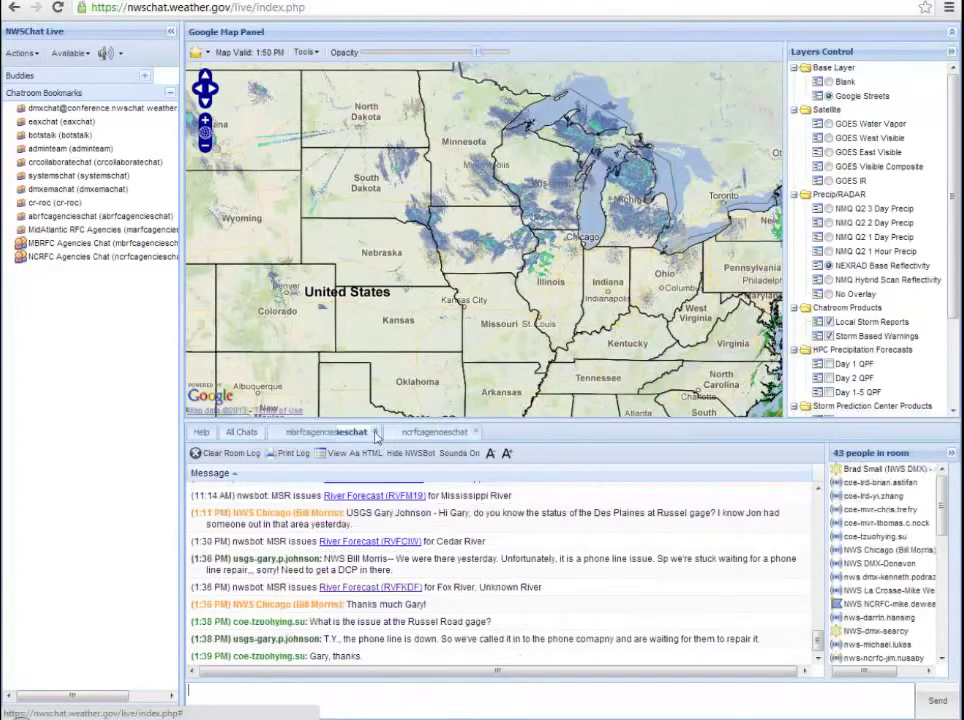
{"action": "left_click", "coordinate": [333, 436]}
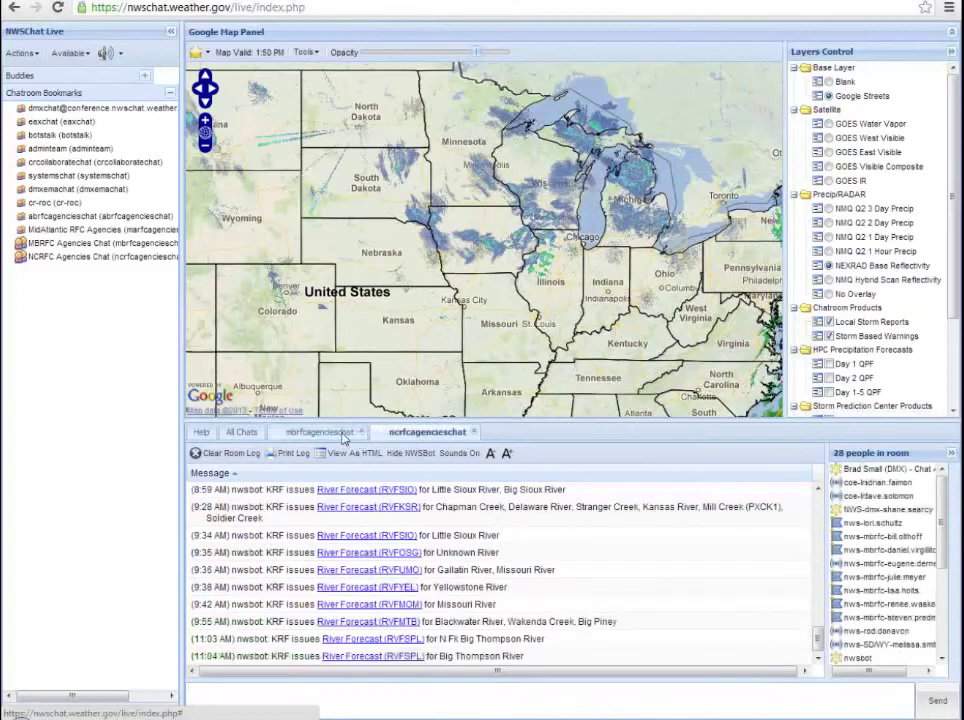
{"action": "left_click", "coordinate": [241, 432]}
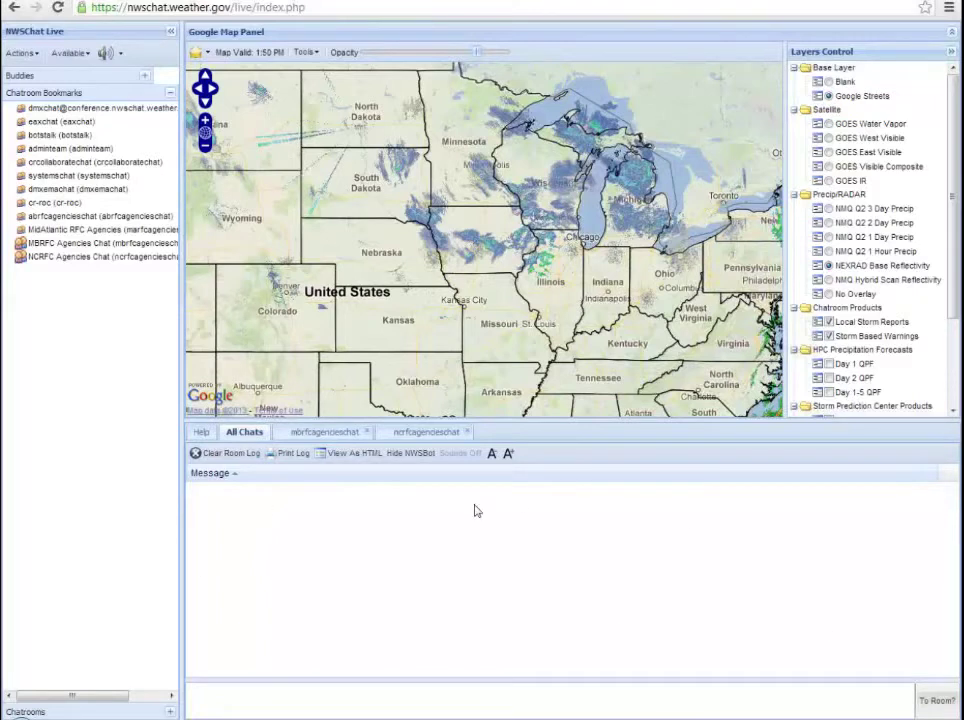
{"action": "left_click", "coordinate": [305, 434]}
{"action": "left_click", "coordinate": [403, 437]}
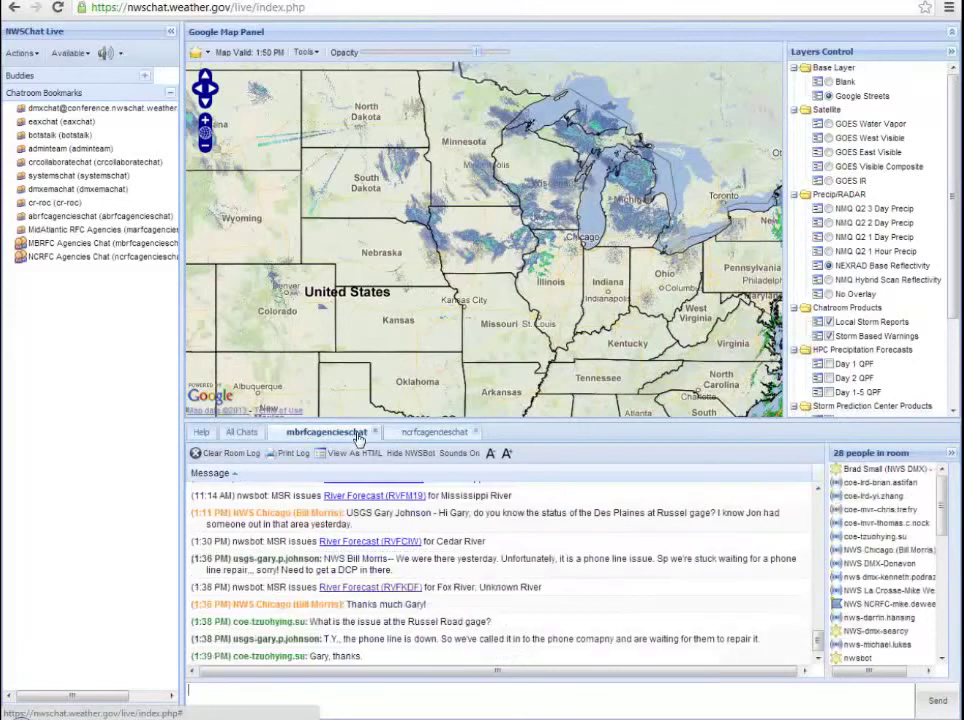
Step: Post 'TEST...this is a test.' in the ncrfcagencieschat room
{"action": "left_click", "coordinate": [422, 439]}
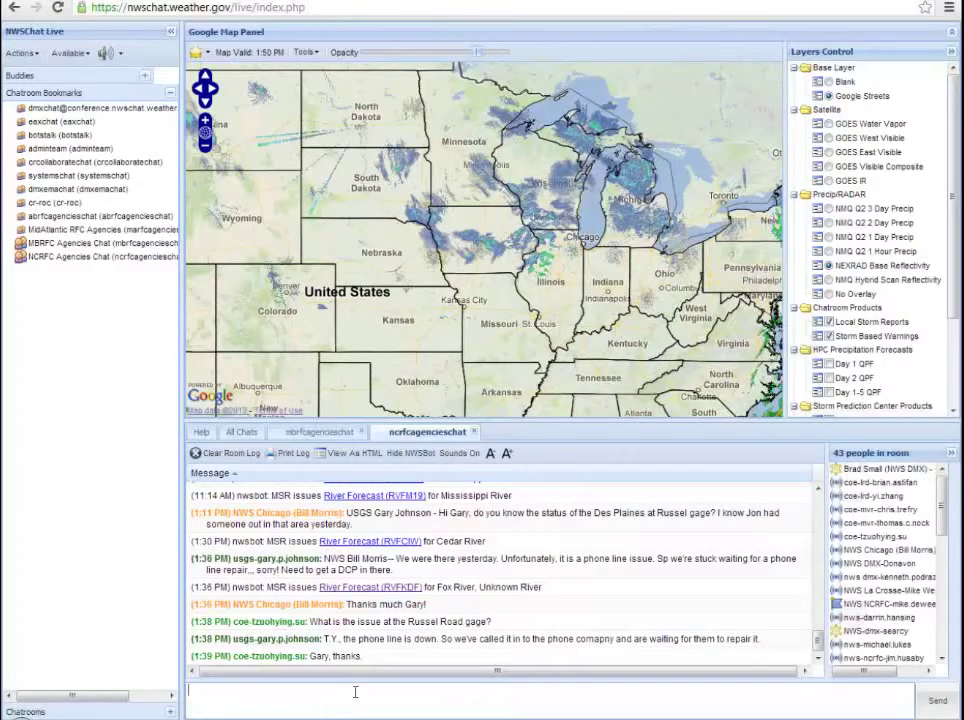
{"action": "type", "text": "TEST...this is a test."}
{"action": "key", "text": "Return"}
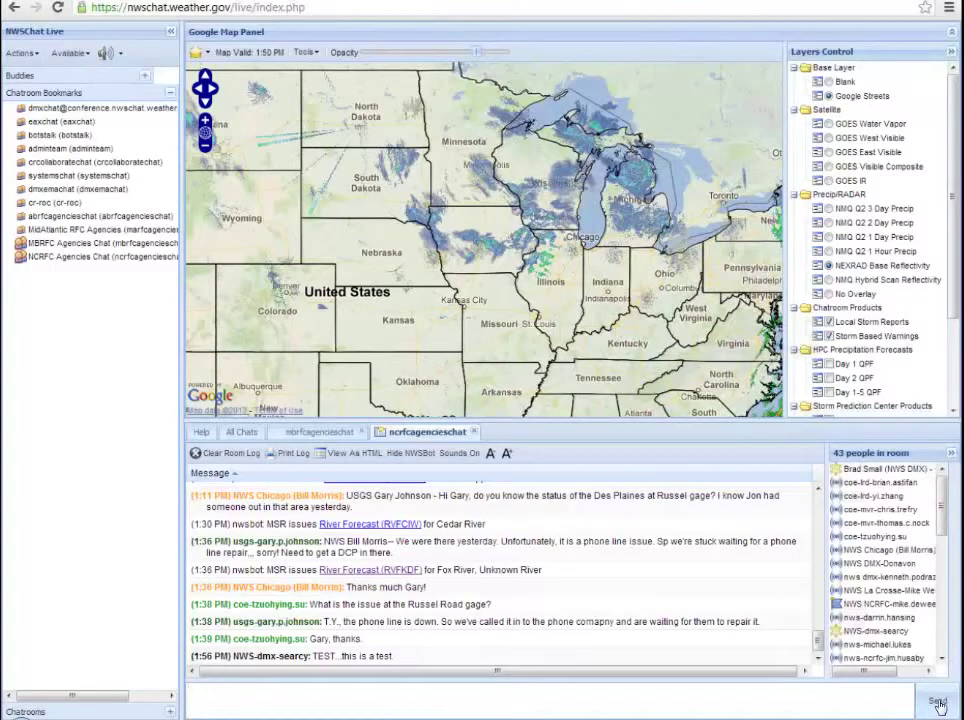
Step: Confirm the test message appears in the All Chats combined log
{"action": "left_click", "coordinate": [243, 434]}
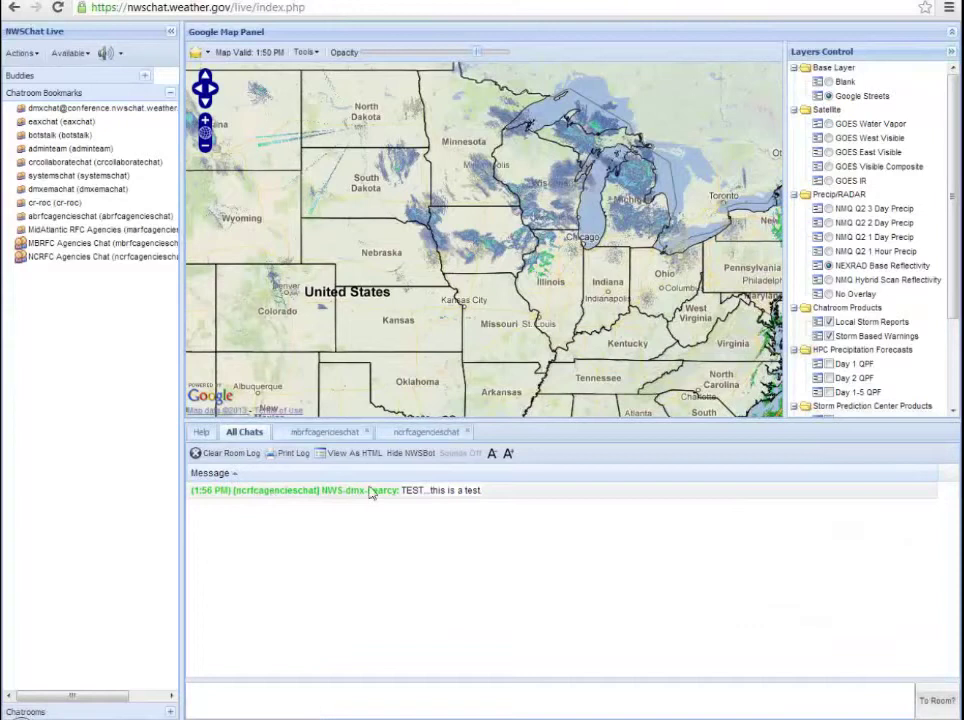
{"action": "left_click", "coordinate": [357, 436]}
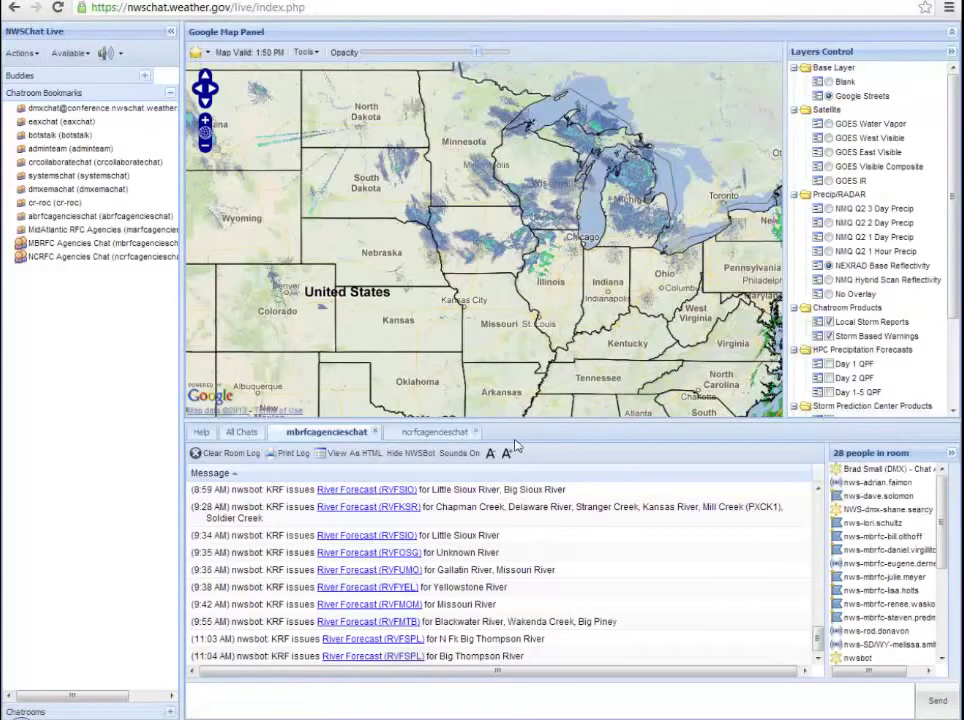
{"action": "left_click", "coordinate": [247, 434]}
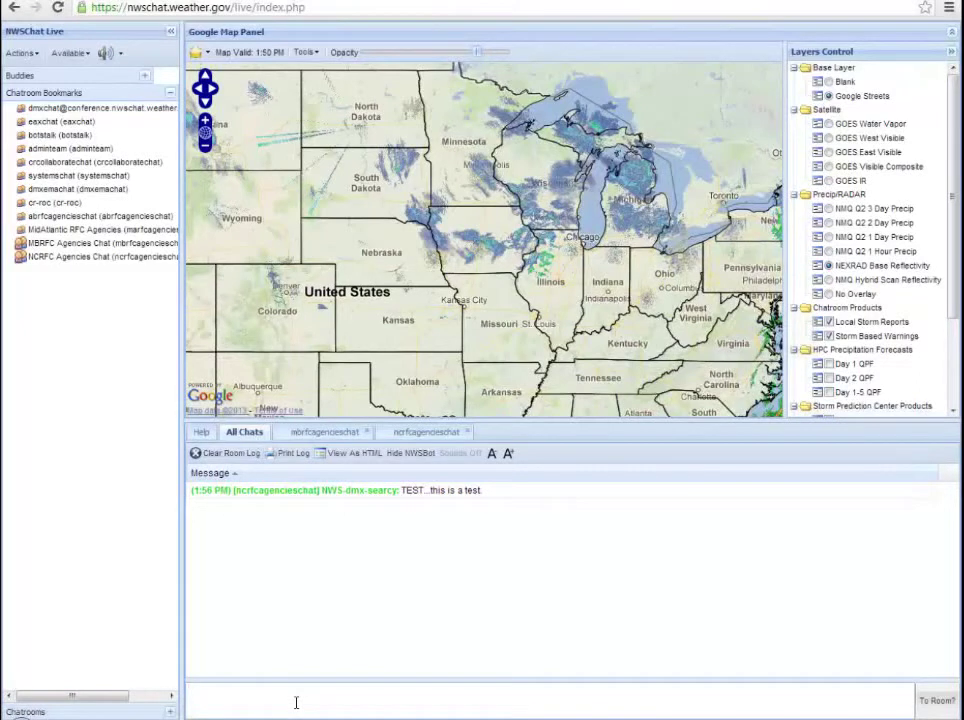
Step: Type the message 'TEST...This is a test #2', correcting the typos
{"action": "type", "text": "TEST...This is a test #2."}
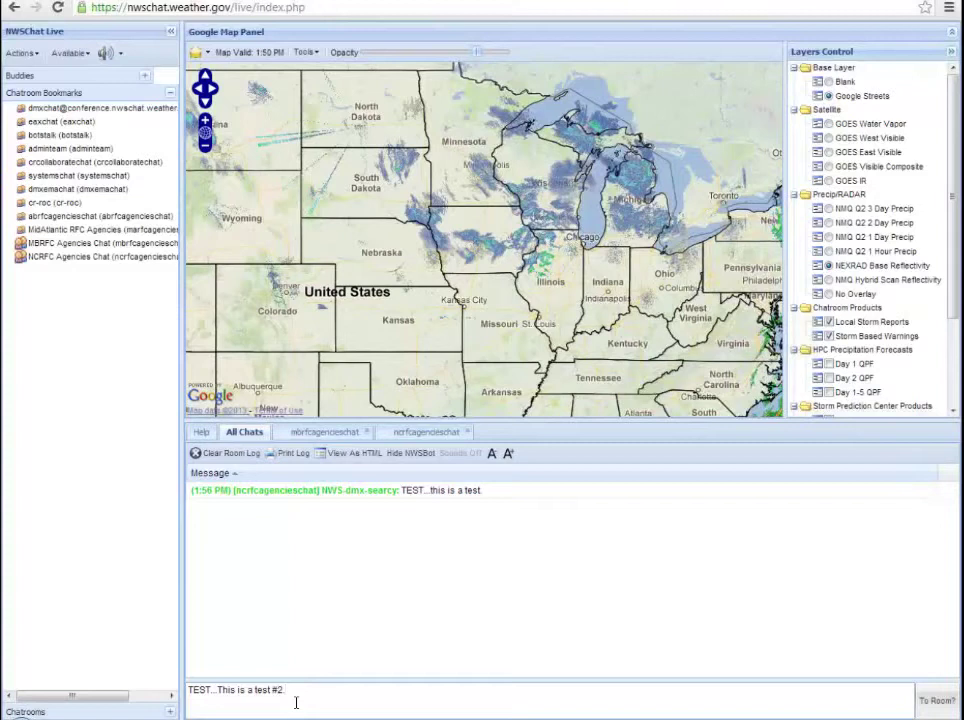
Step: Send the message to both the mbrfcagencieschat and ncrfcagencieschat rooms
{"action": "left_click", "coordinate": [938, 703]}
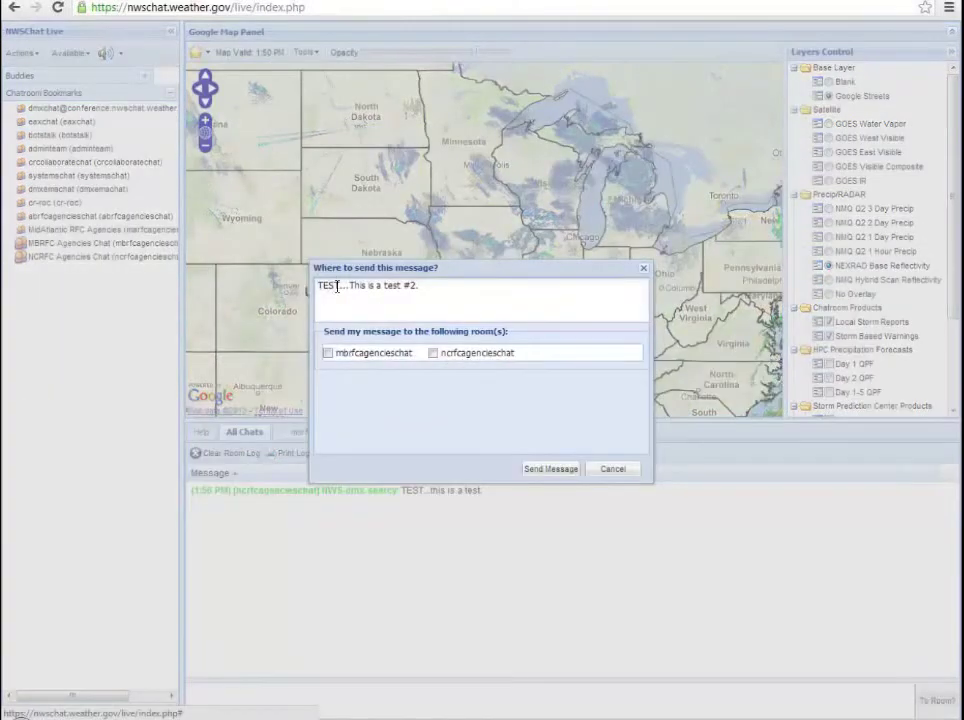
{"action": "left_click", "coordinate": [376, 357]}
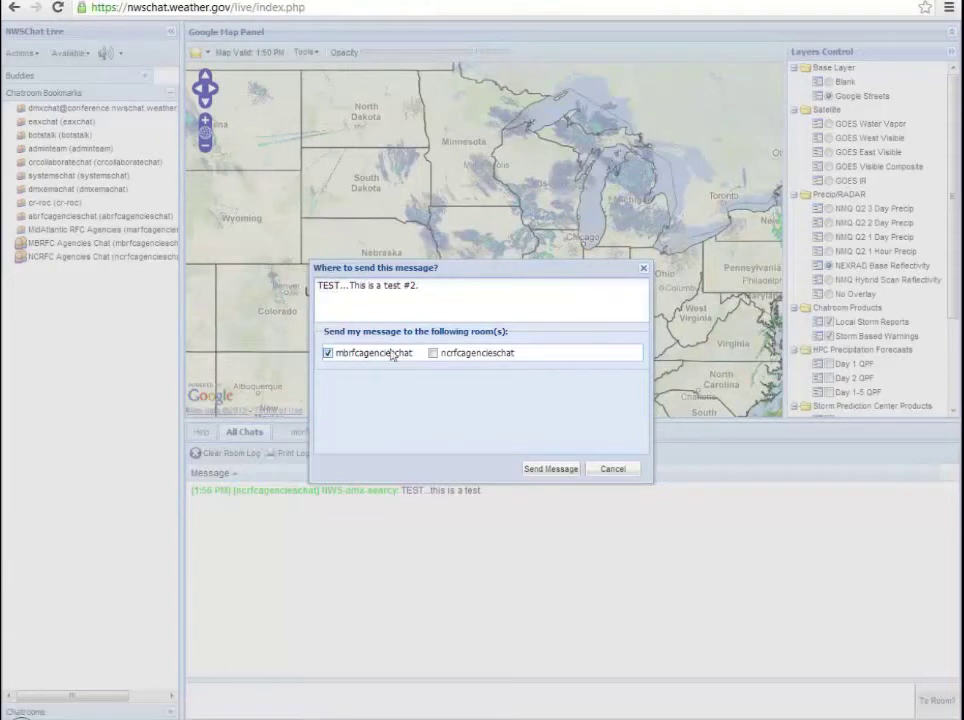
{"action": "left_click", "coordinate": [467, 356]}
{"action": "left_click", "coordinate": [551, 469]}
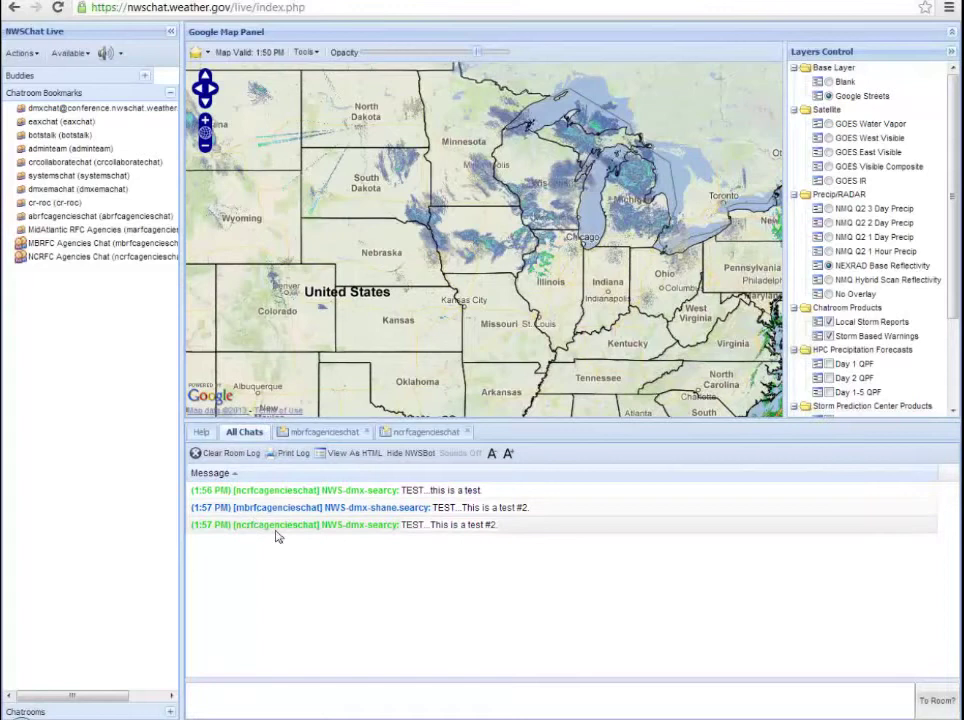
Step: Check the mbrfcagencieschat, ncrfcagencieschat and All Chats logs, ending on mbrfcagencieschat
{"action": "left_click", "coordinate": [307, 432]}
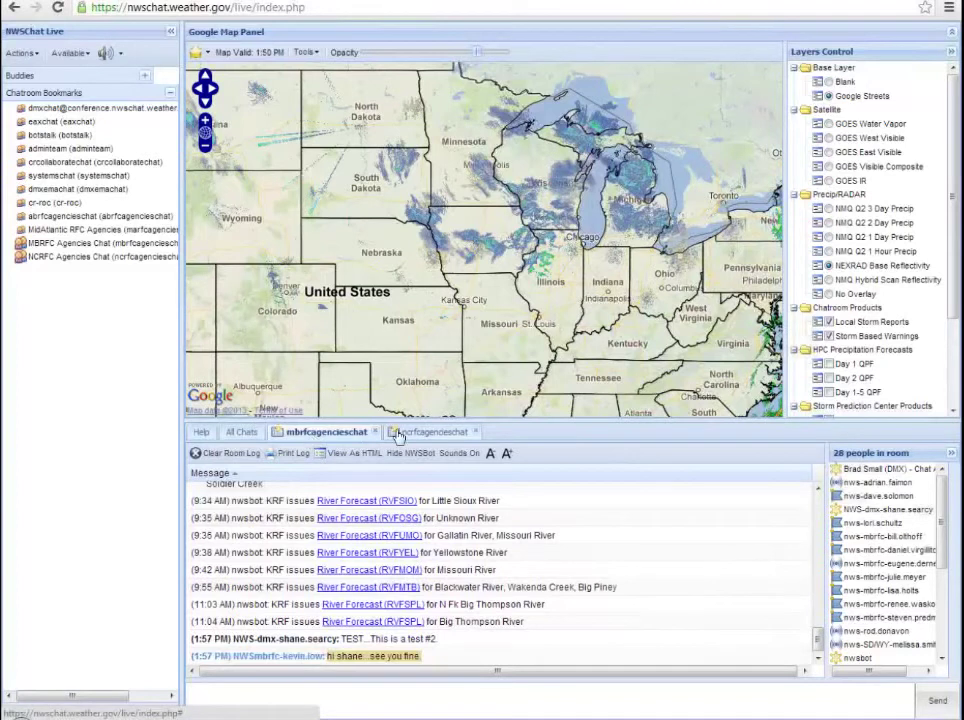
{"action": "left_click", "coordinate": [398, 433]}
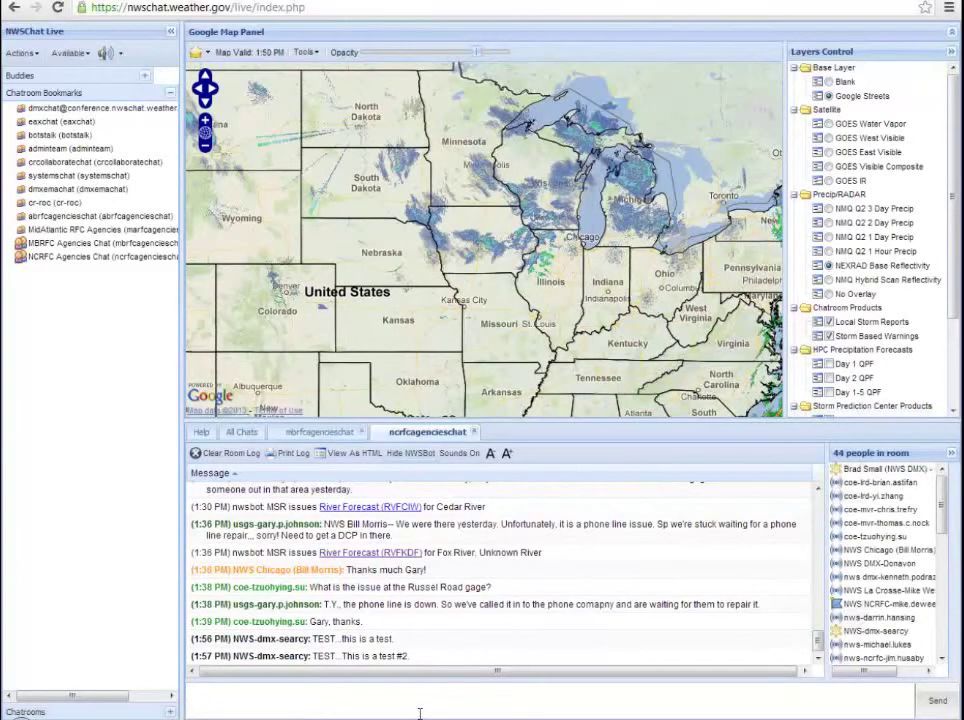
{"action": "left_click", "coordinate": [244, 433]}
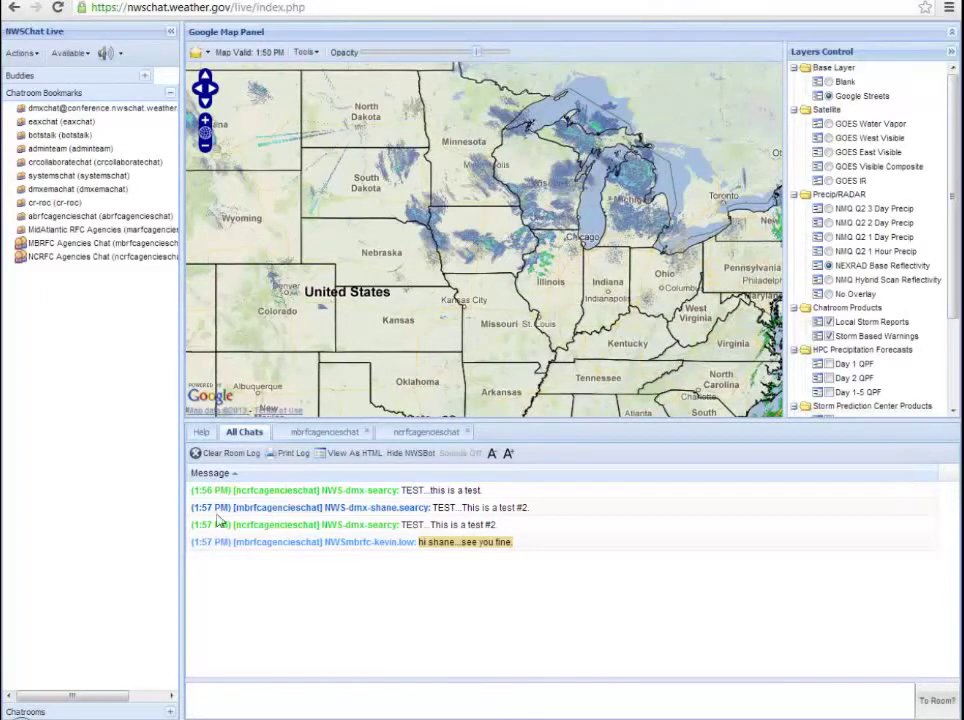
{"action": "left_click", "coordinate": [310, 437]}
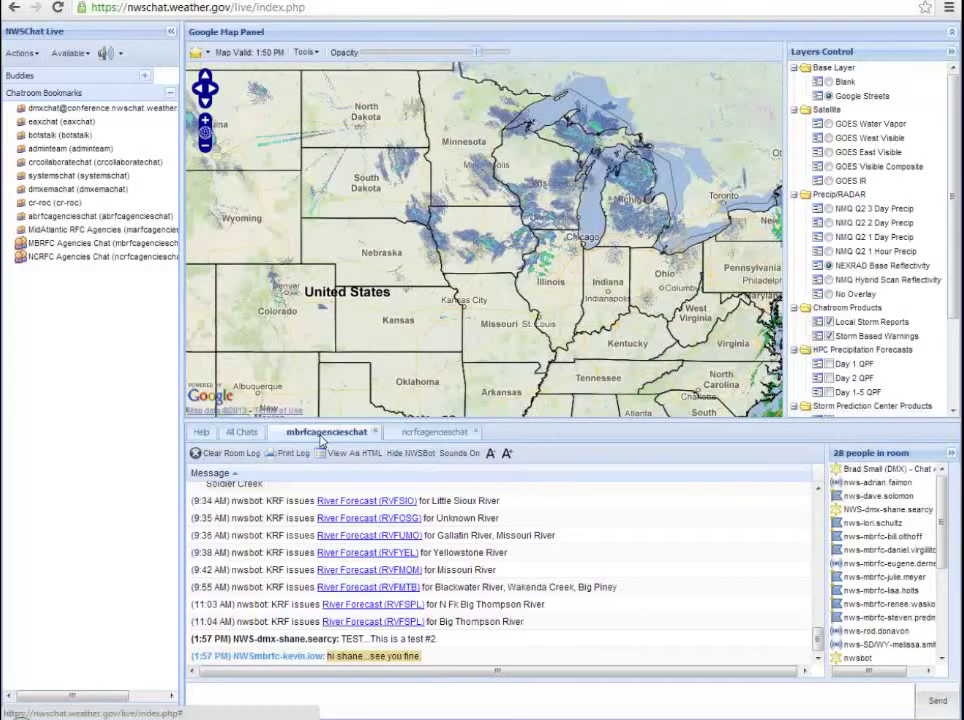
Step: Turn on Hide NWSBot in mbrfcagencieschat and ncrfcagencieschat, then return to mbrfcagencieschat
{"action": "left_click", "coordinate": [405, 454]}
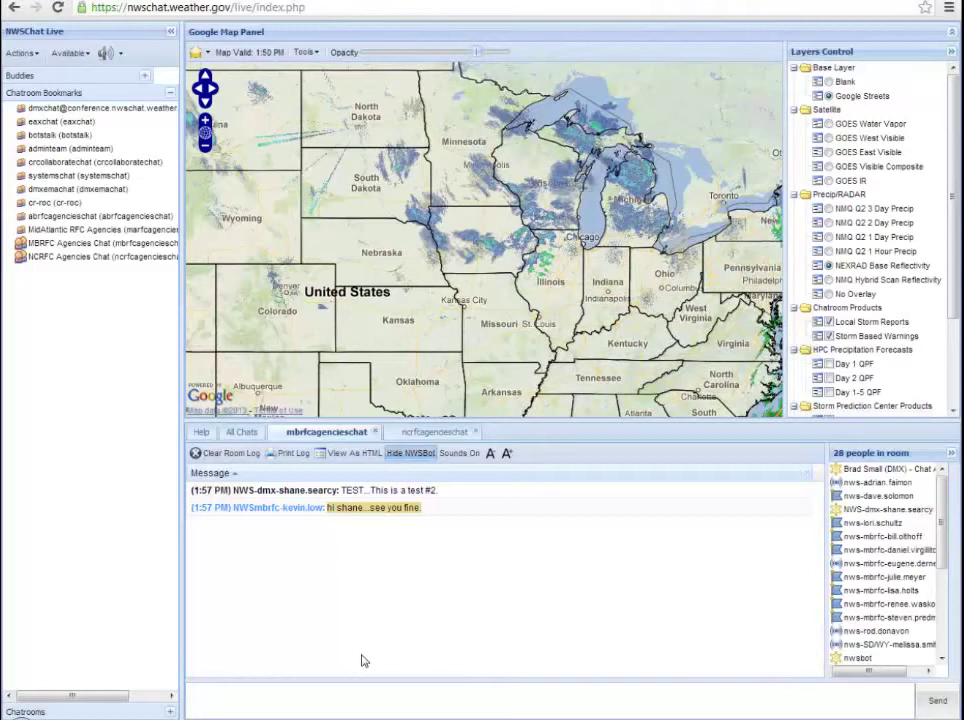
{"action": "left_click", "coordinate": [410, 433]}
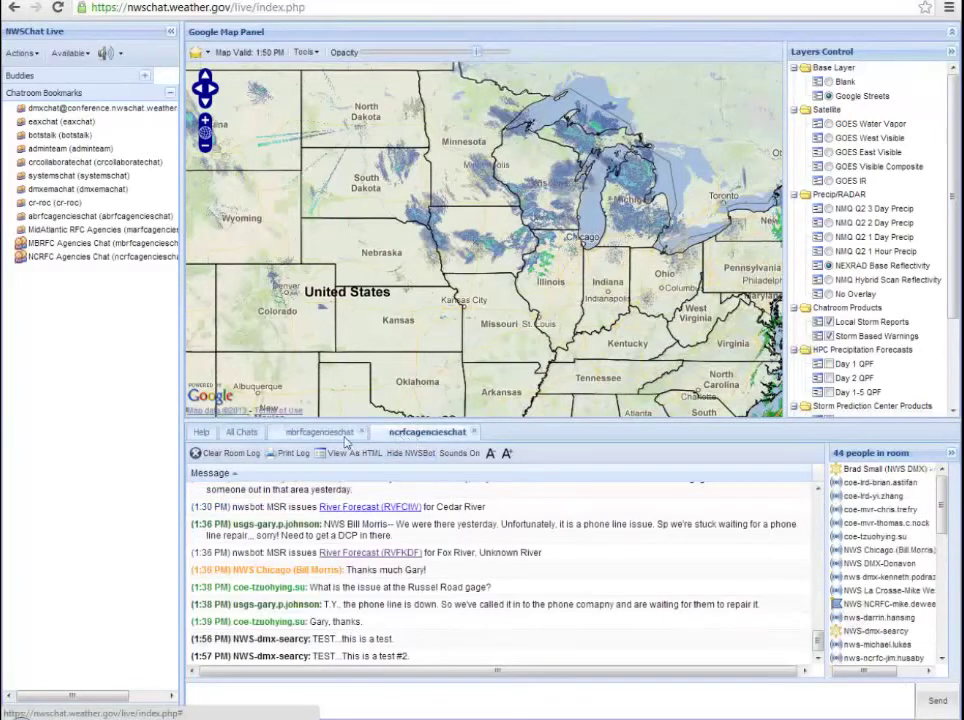
{"action": "left_click", "coordinate": [427, 440]}
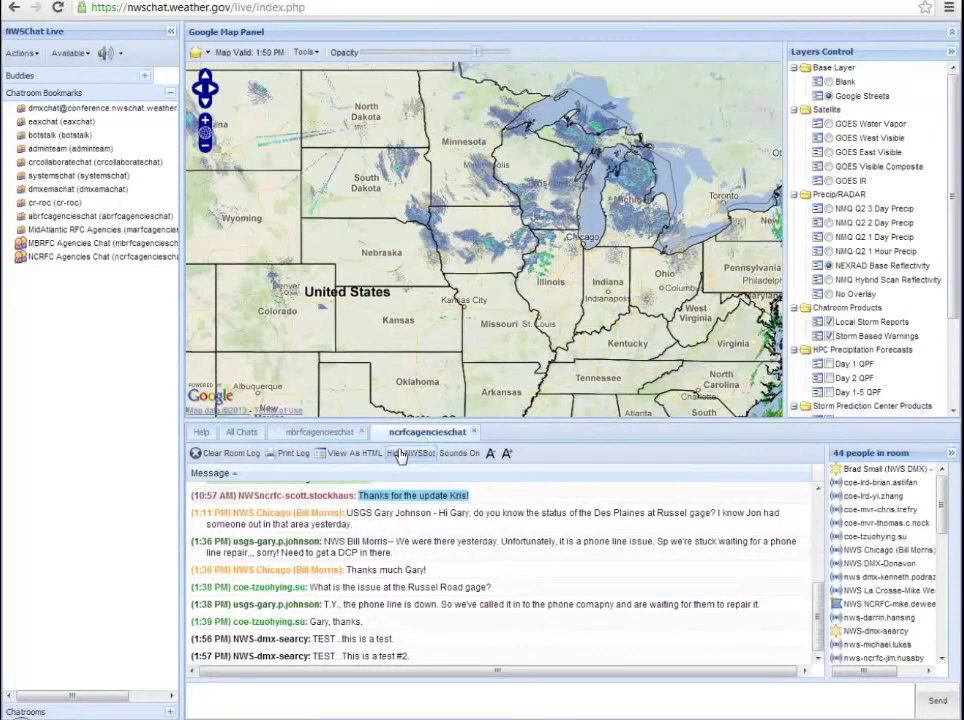
{"action": "left_click", "coordinate": [400, 455]}
{"action": "left_click", "coordinate": [400, 455]}
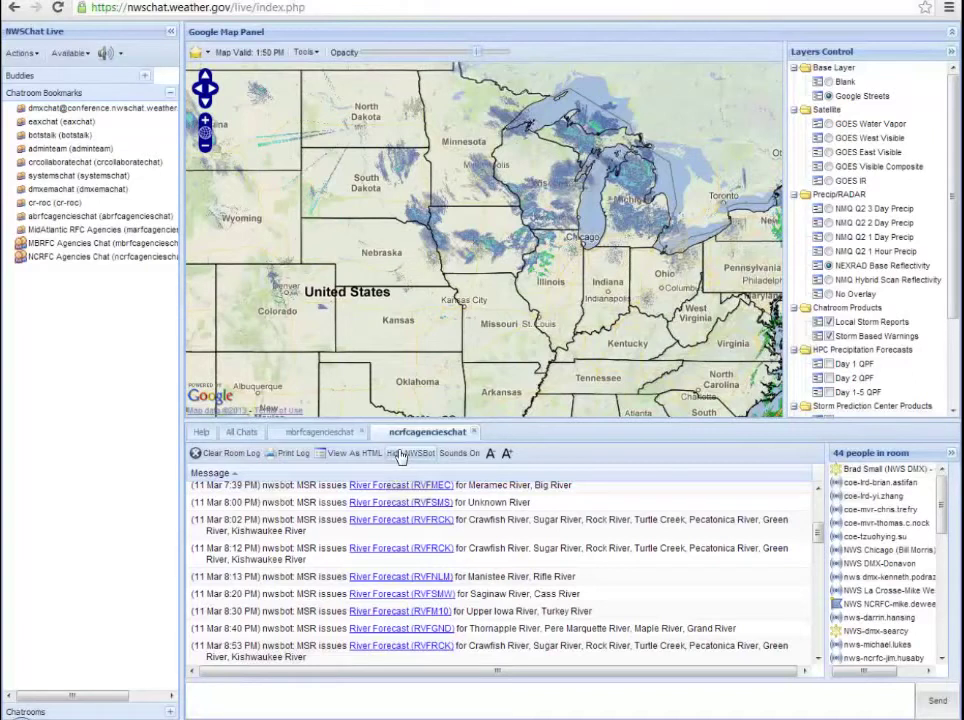
{"action": "left_click", "coordinate": [400, 455]}
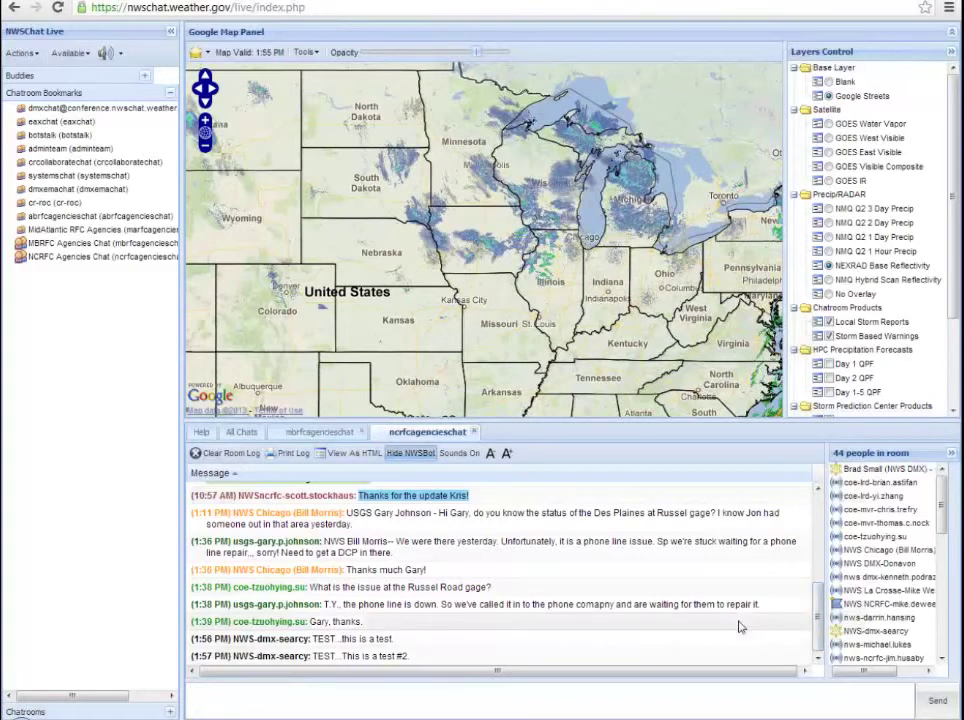
{"action": "left_click", "coordinate": [288, 435]}
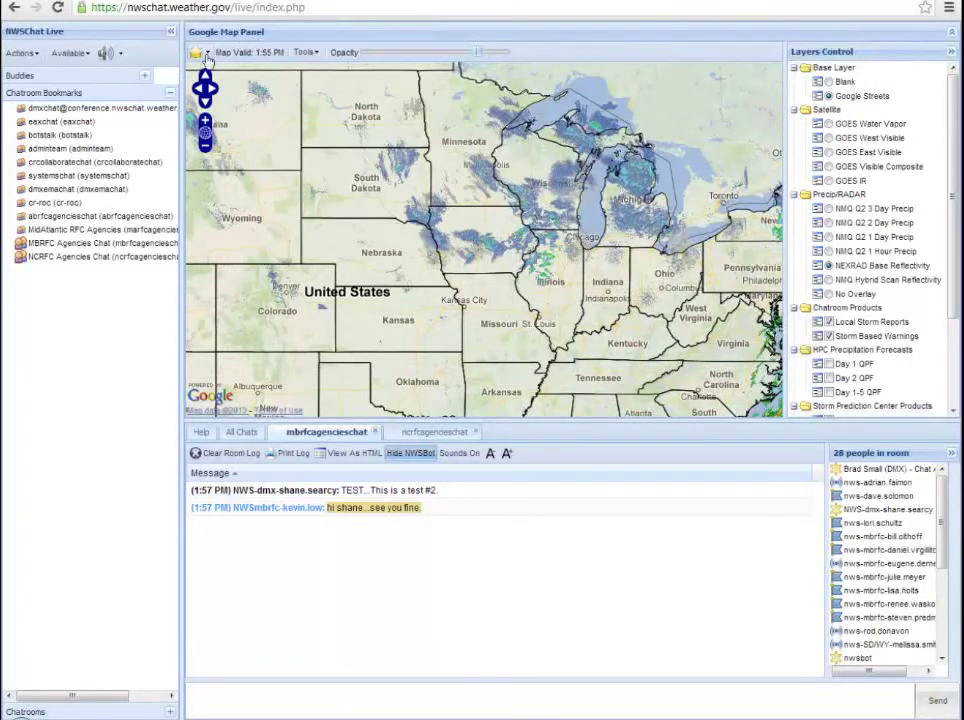
Step: Jump the map to the Metroplex Day1 QPF, PA, then Metroplex Day1 QPF favorites
{"action": "left_click", "coordinate": [204, 56]}
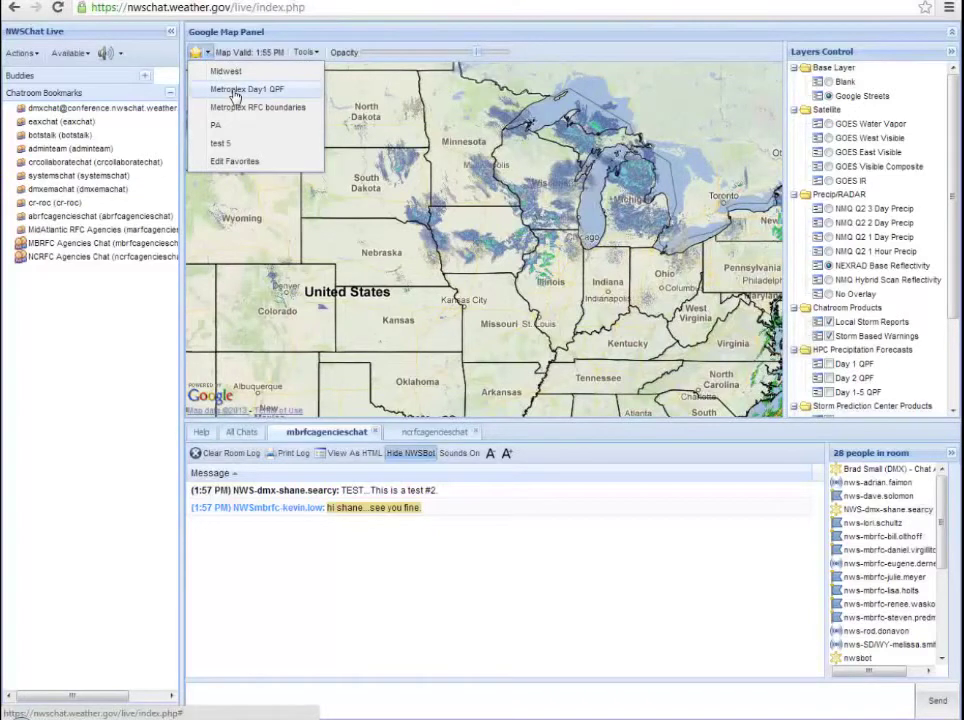
{"action": "left_click", "coordinate": [236, 92]}
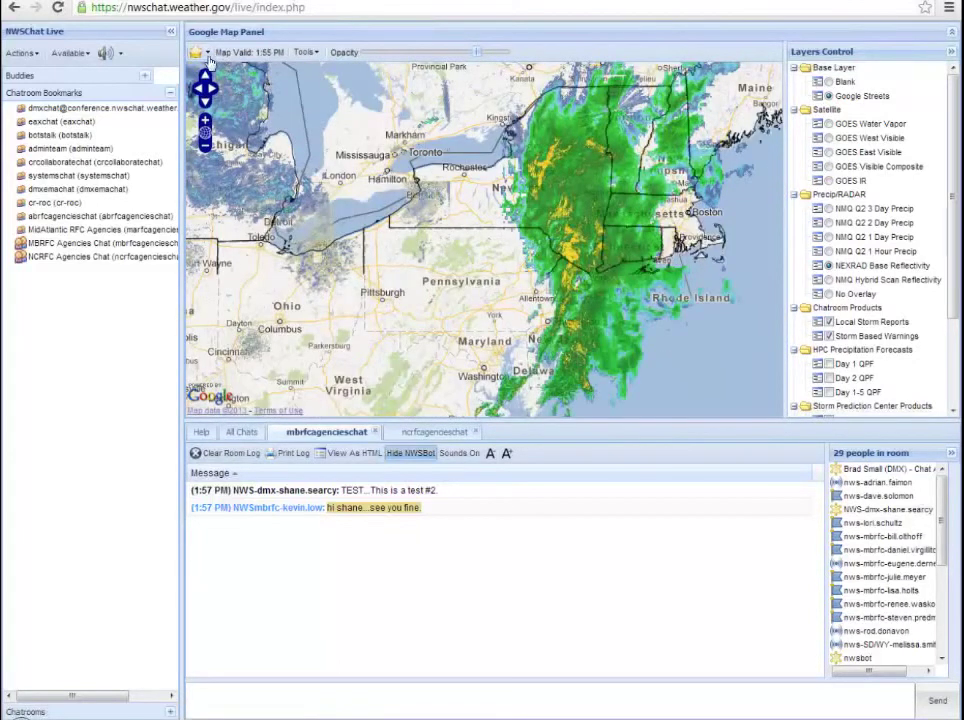
{"action": "left_click", "coordinate": [207, 55]}
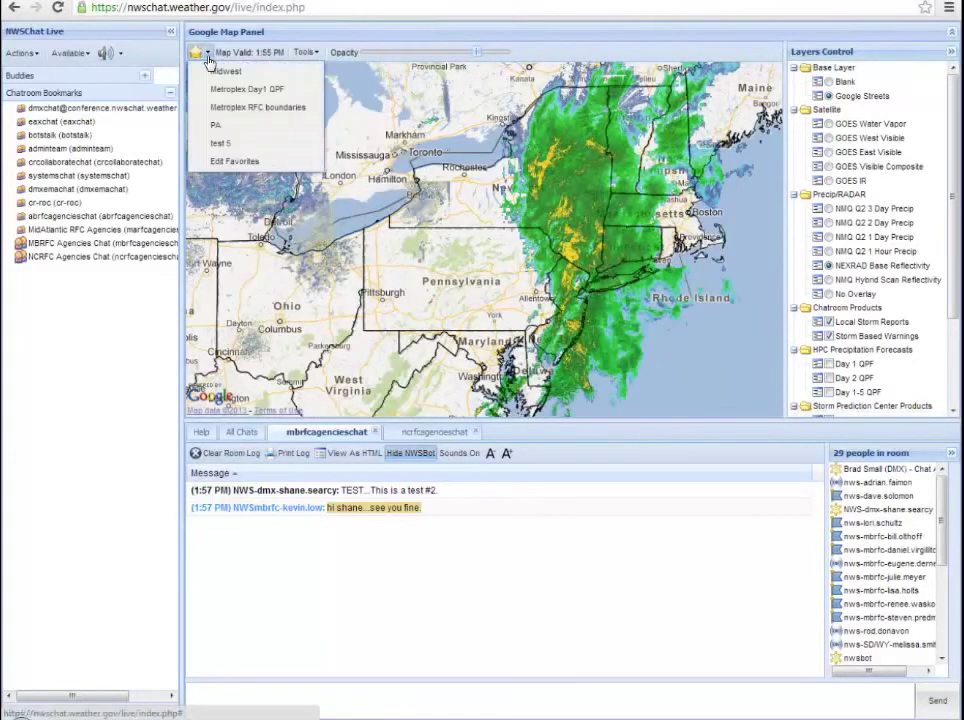
{"action": "left_click", "coordinate": [216, 128]}
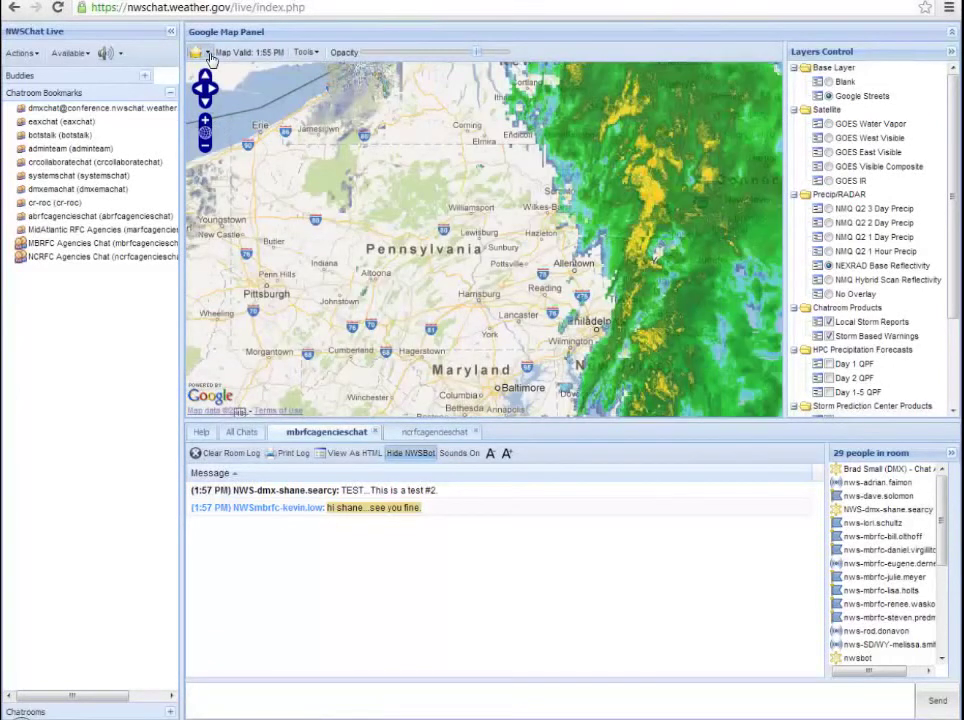
{"action": "left_click", "coordinate": [207, 53]}
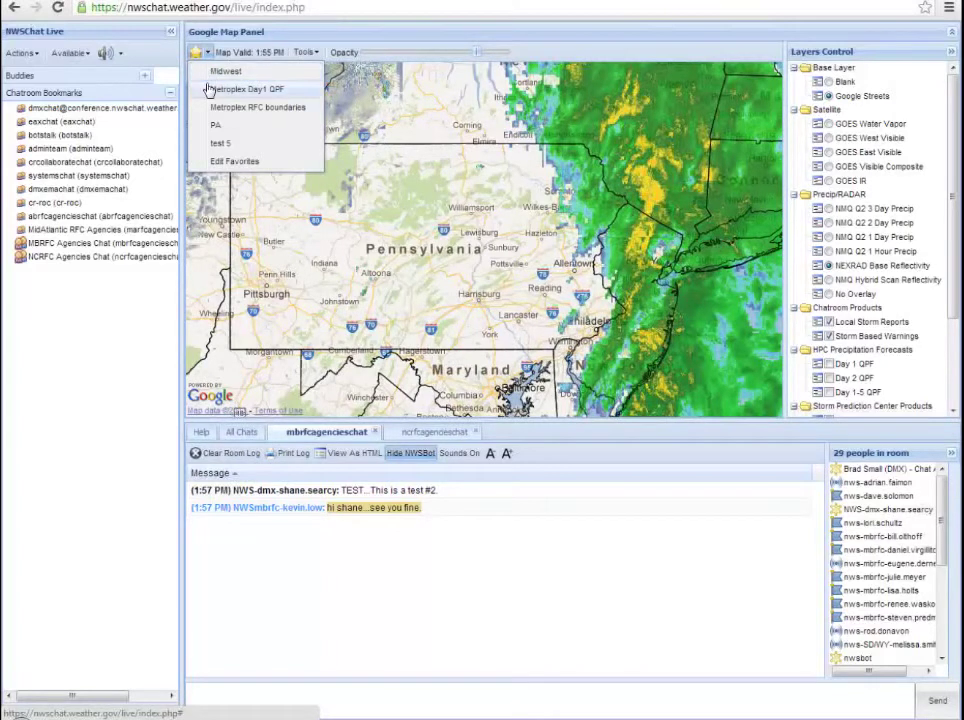
{"action": "left_click", "coordinate": [208, 90]}
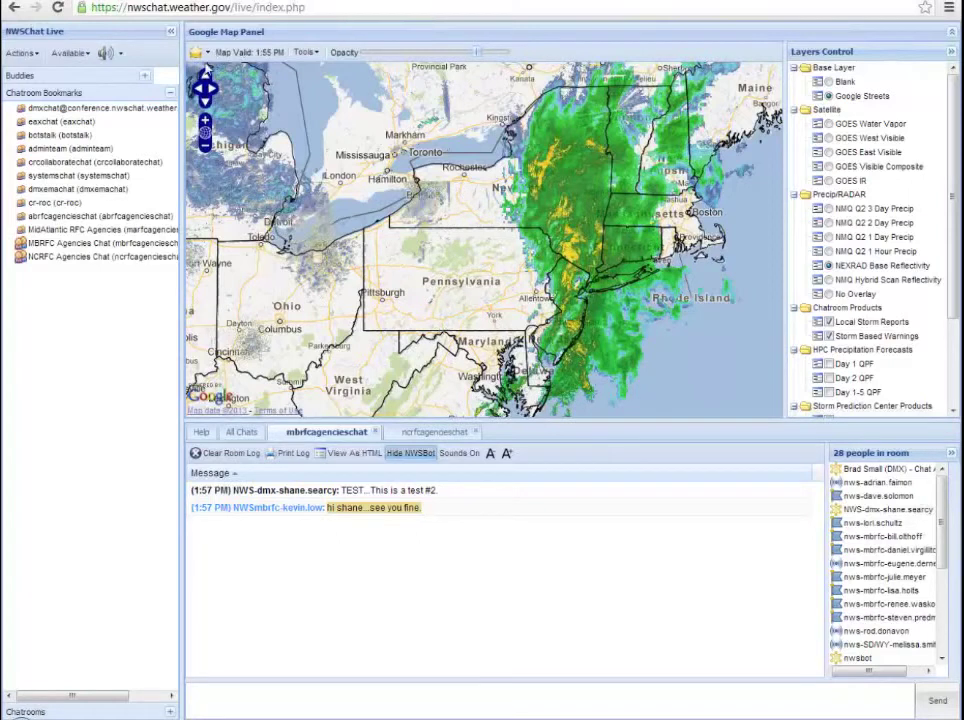
{"action": "left_click", "coordinate": [207, 53]}
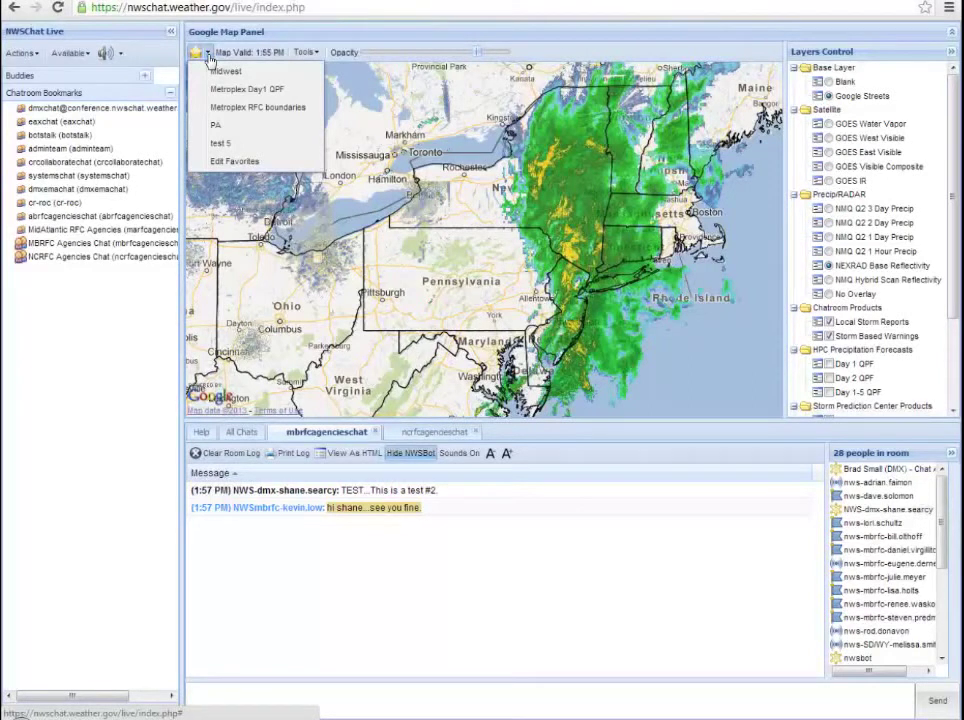
Step: Replace the NEXRAD radar overlay with the Day 1 QPF precipitation forecast
{"action": "left_click", "coordinate": [304, 52]}
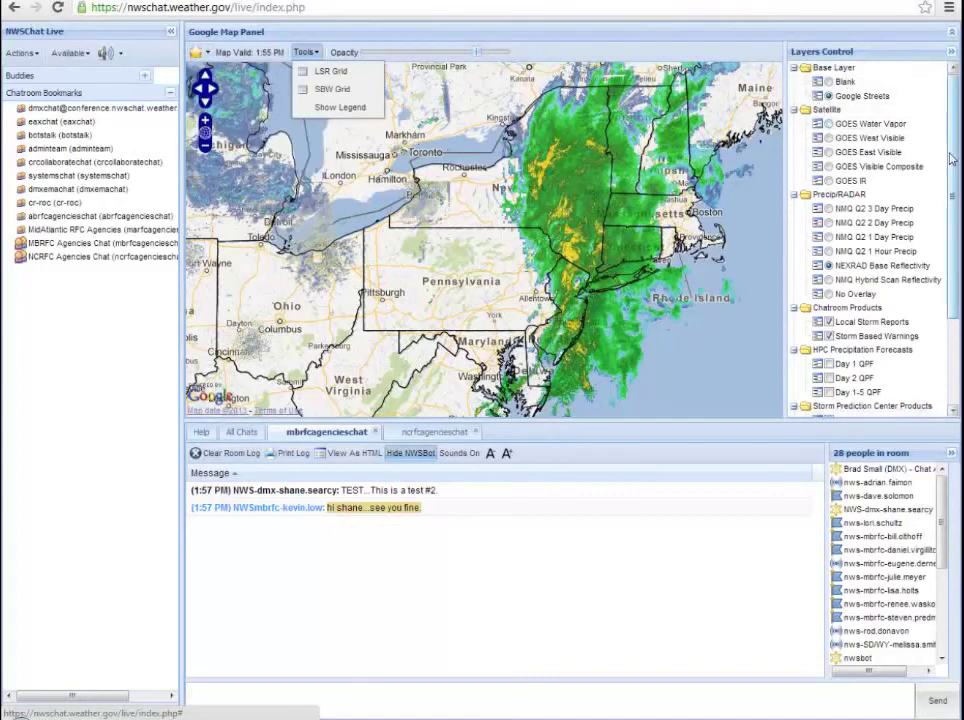
{"action": "scroll", "coordinate": [944, 243], "scroll_direction": "down", "scroll_amount": 2}
{"action": "scroll", "coordinate": [890, 210], "scroll_direction": "down", "scroll_amount": 3}
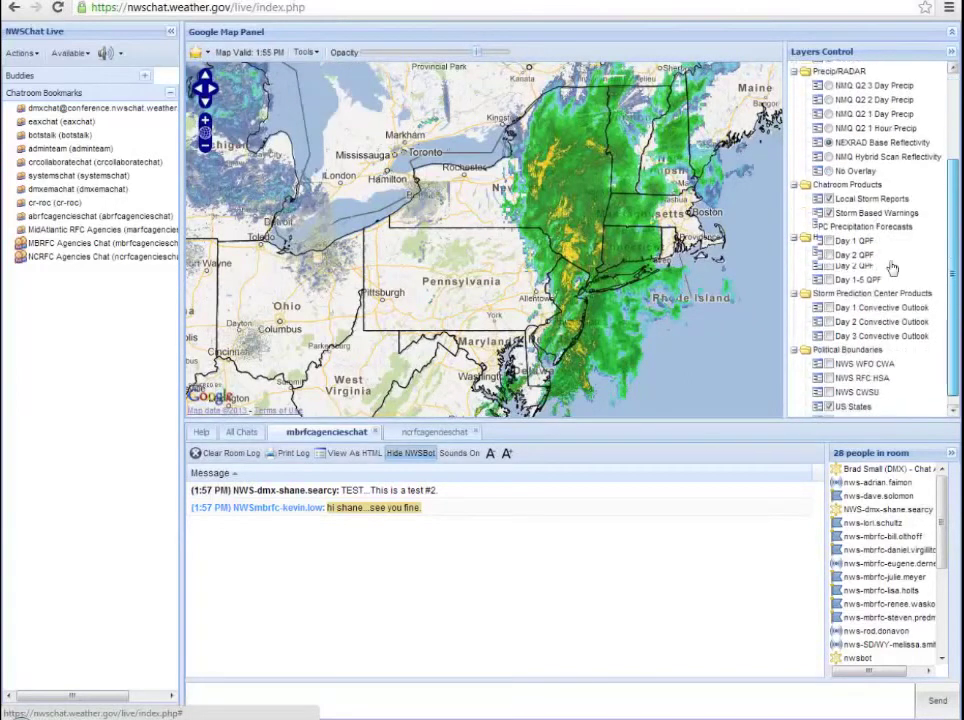
{"action": "left_click", "coordinate": [829, 171]}
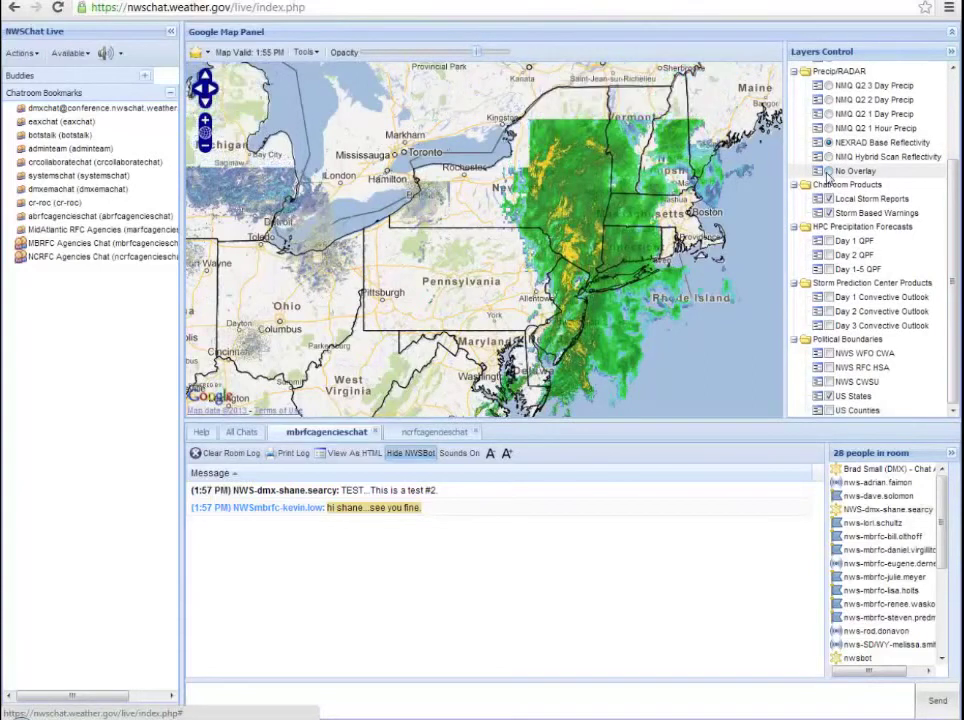
{"action": "left_click", "coordinate": [828, 242]}
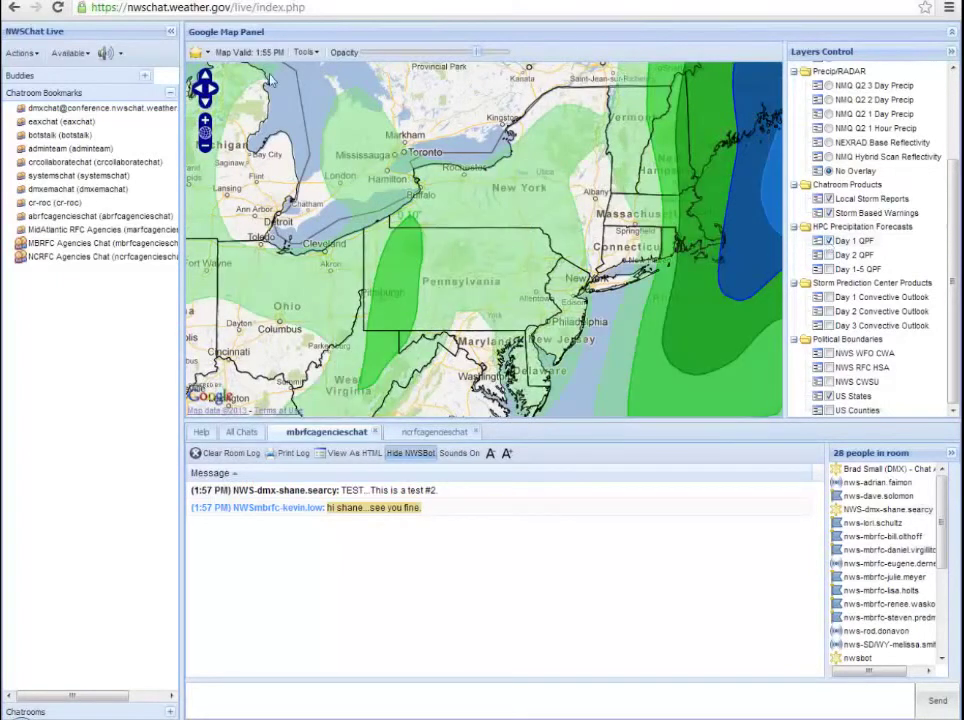
{"action": "left_click", "coordinate": [207, 53]}
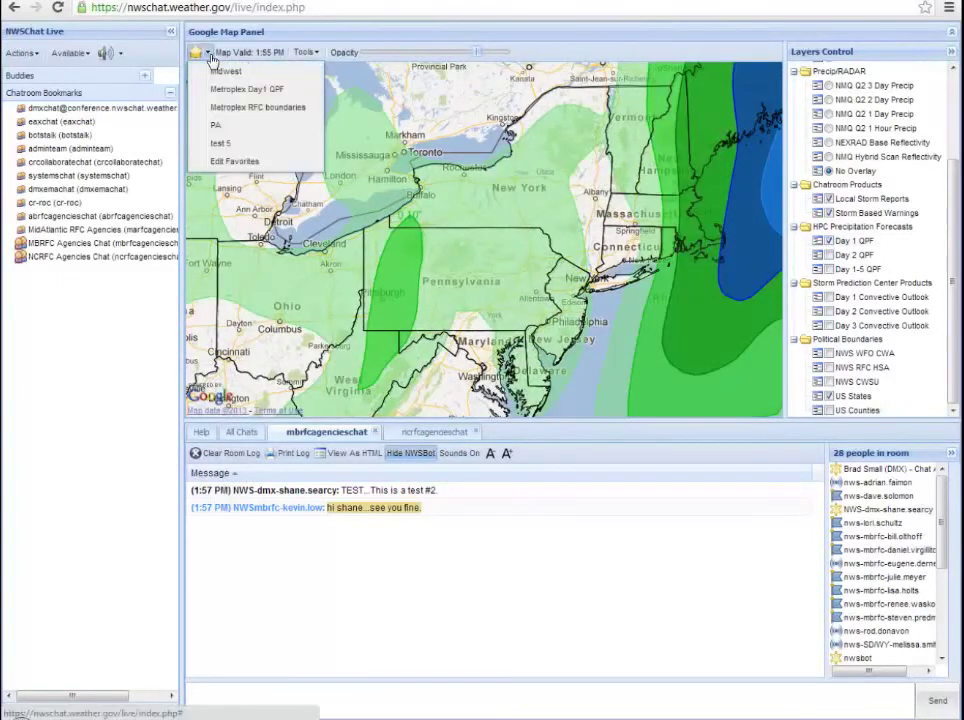
Step: Rename favorite #3 'Shane QPF', set it from the current view, save, then show Midwest
{"action": "left_click", "coordinate": [236, 162]}
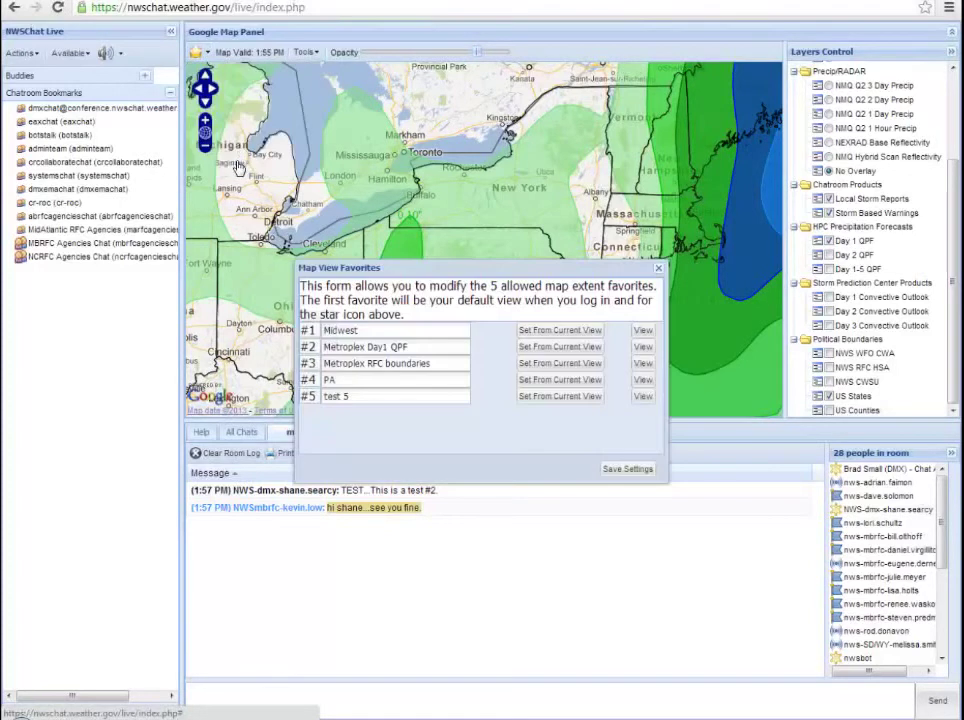
{"action": "triple_click", "coordinate": [456, 370]}
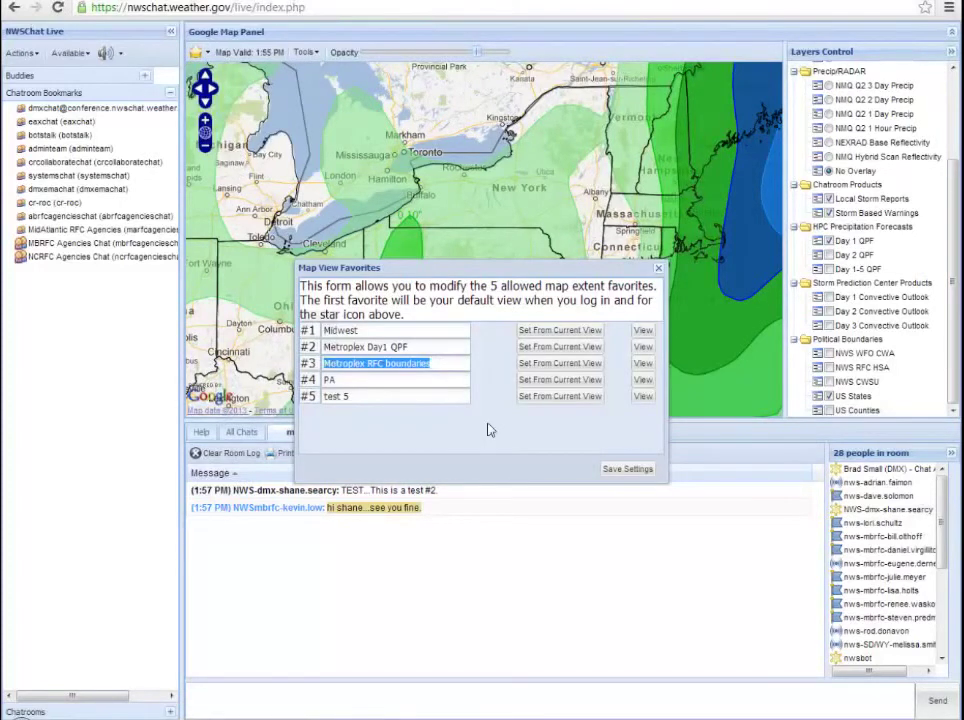
{"action": "type", "text": "Shane"}
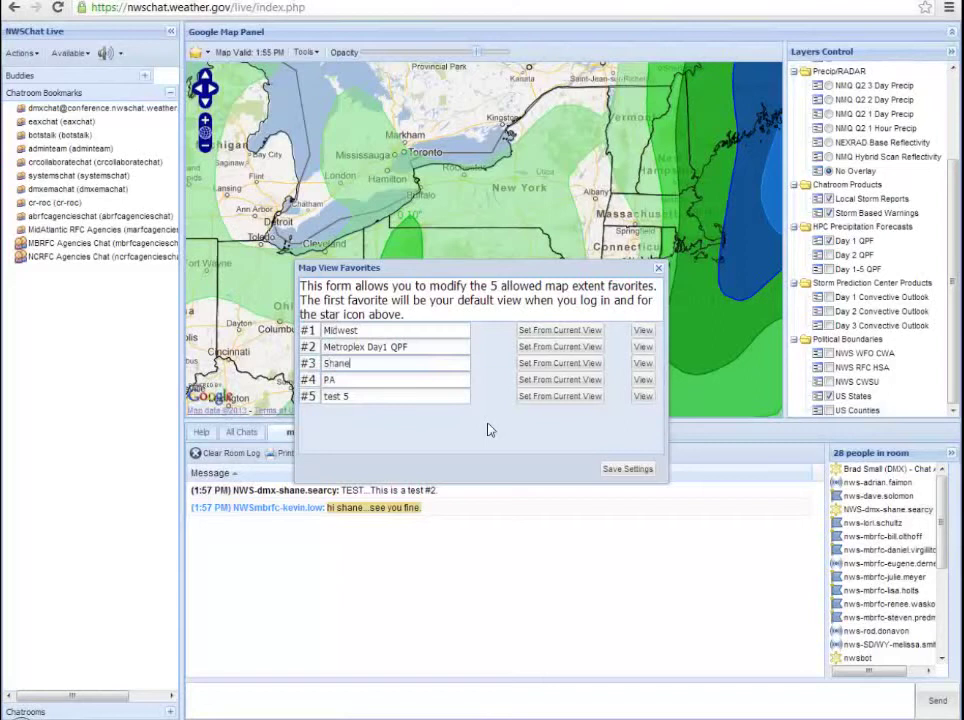
{"action": "type", "text": " QPF"}
{"action": "left_click", "coordinate": [544, 364]}
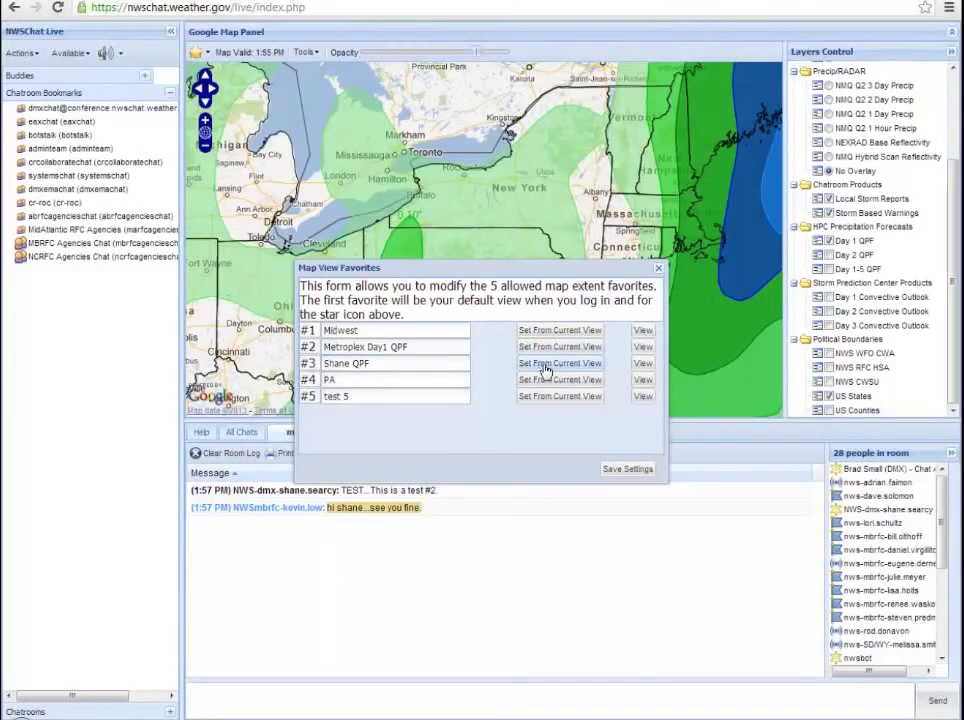
{"action": "left_click", "coordinate": [620, 467]}
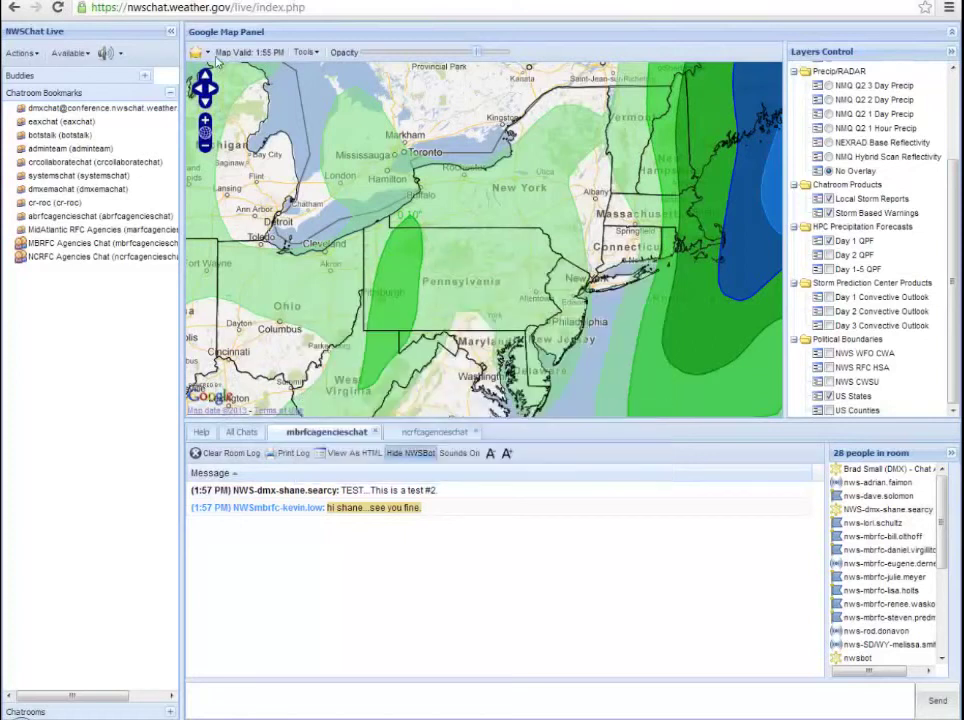
{"action": "left_click", "coordinate": [198, 52]}
{"action": "left_click", "coordinate": [218, 72]}
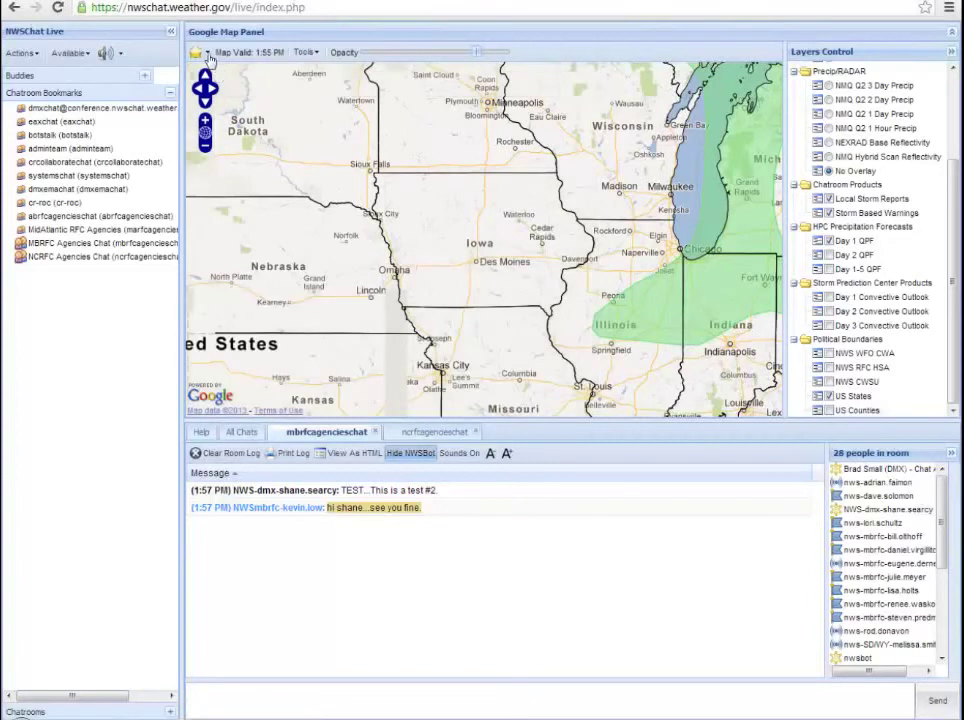
Step: Return to Shane QPF and swap the Day 1 QPF overlay for NEXRAD Base Reflectivity
{"action": "left_click", "coordinate": [197, 52]}
{"action": "left_click", "coordinate": [225, 110]}
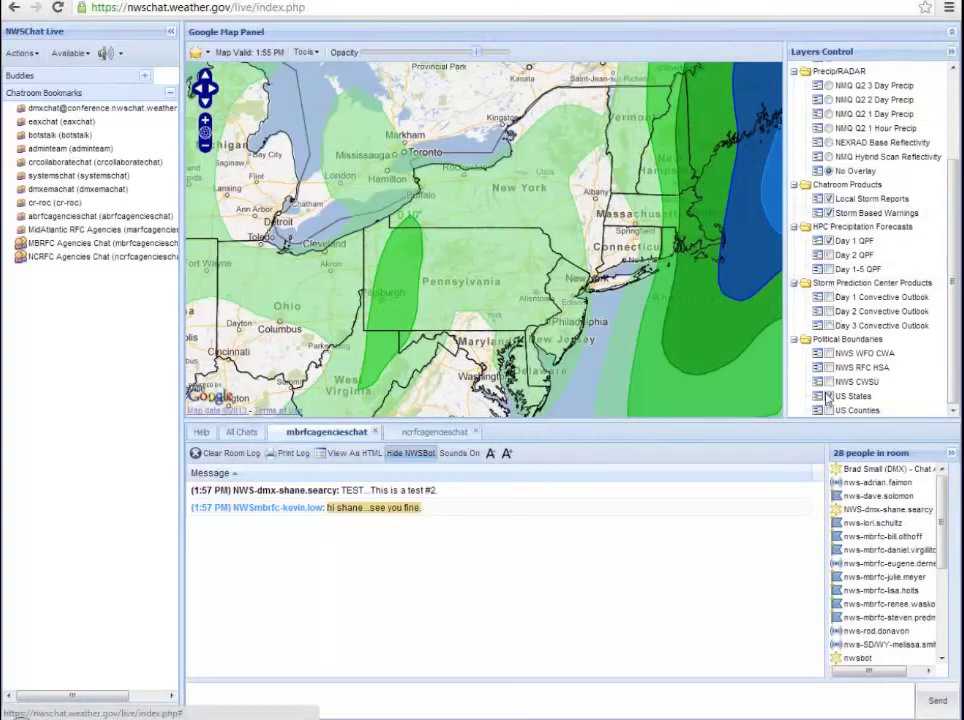
{"action": "left_click", "coordinate": [828, 241]}
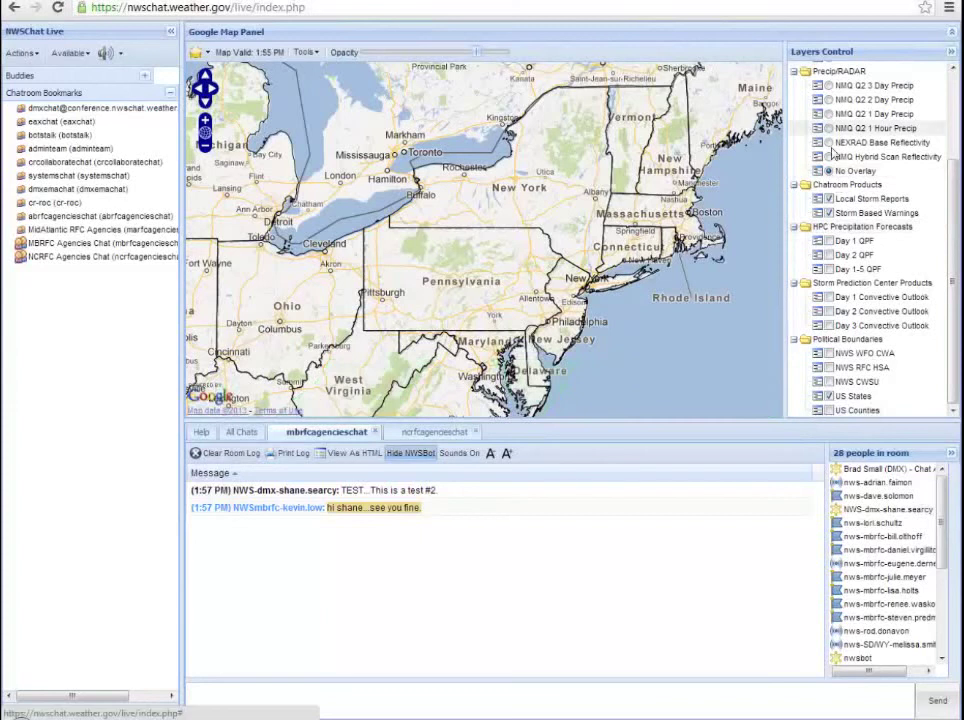
{"action": "left_click", "coordinate": [829, 143]}
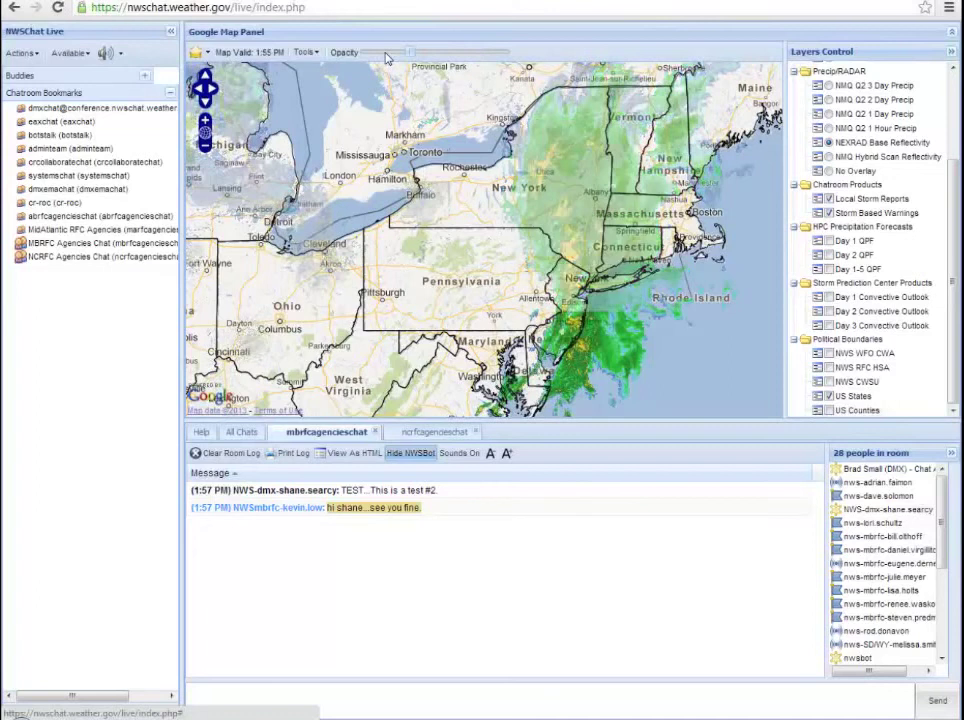
{"action": "left_click", "coordinate": [318, 56]}
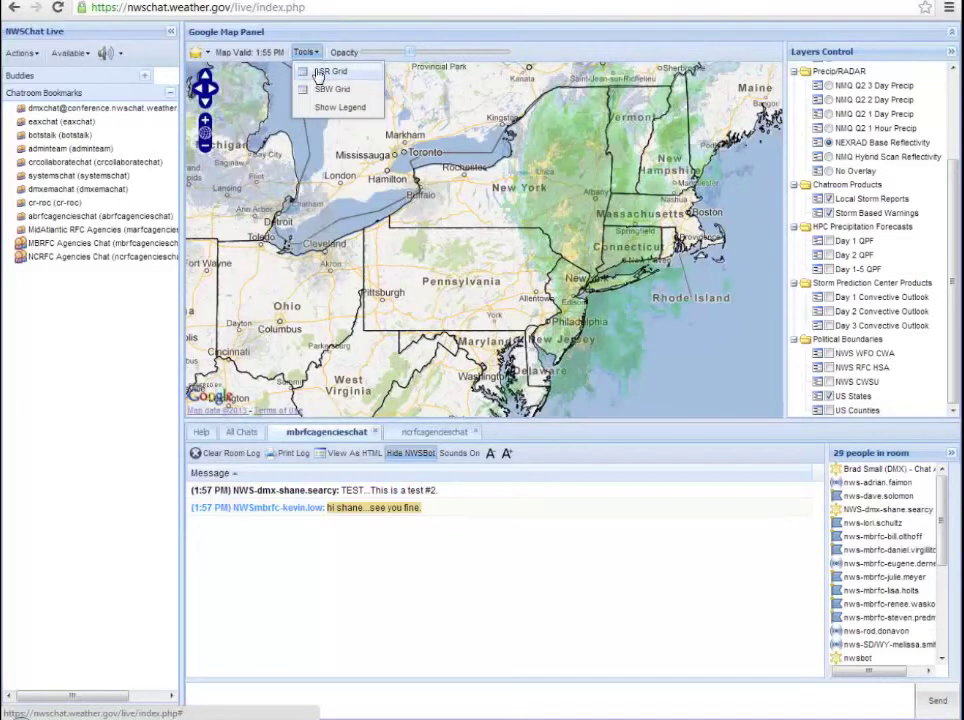
{"action": "left_click", "coordinate": [318, 75]}
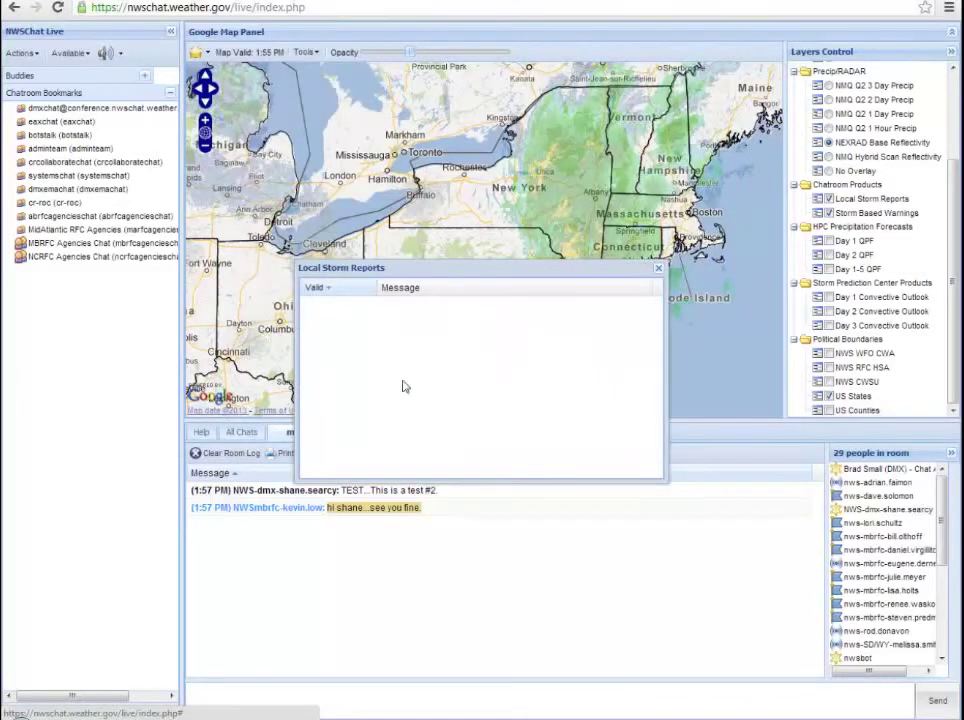
{"action": "left_click", "coordinate": [656, 270]}
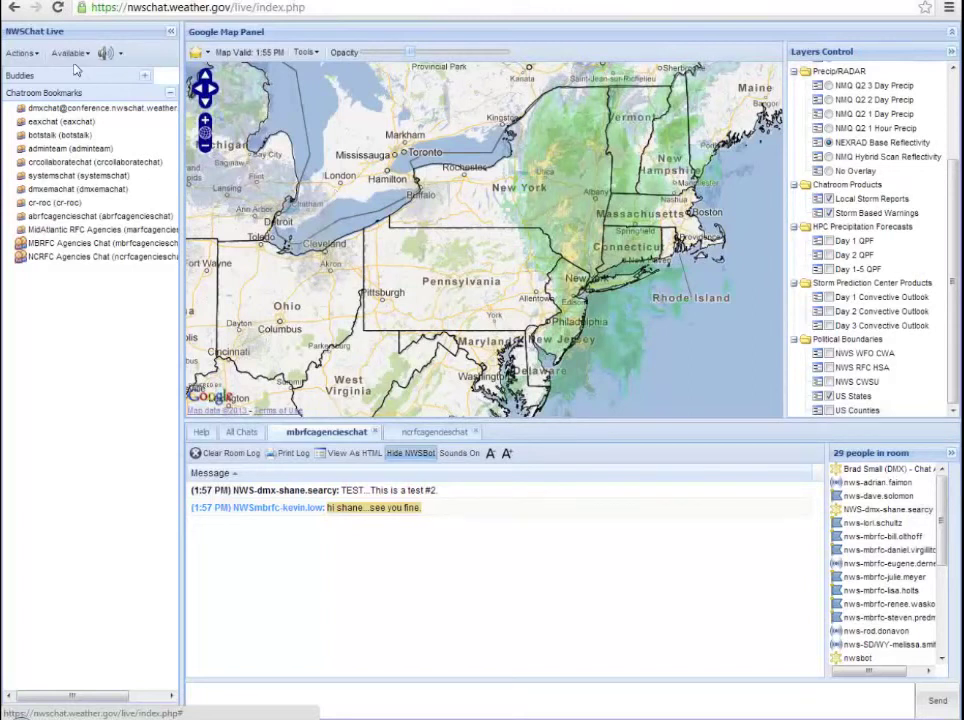
{"action": "left_click", "coordinate": [26, 53]}
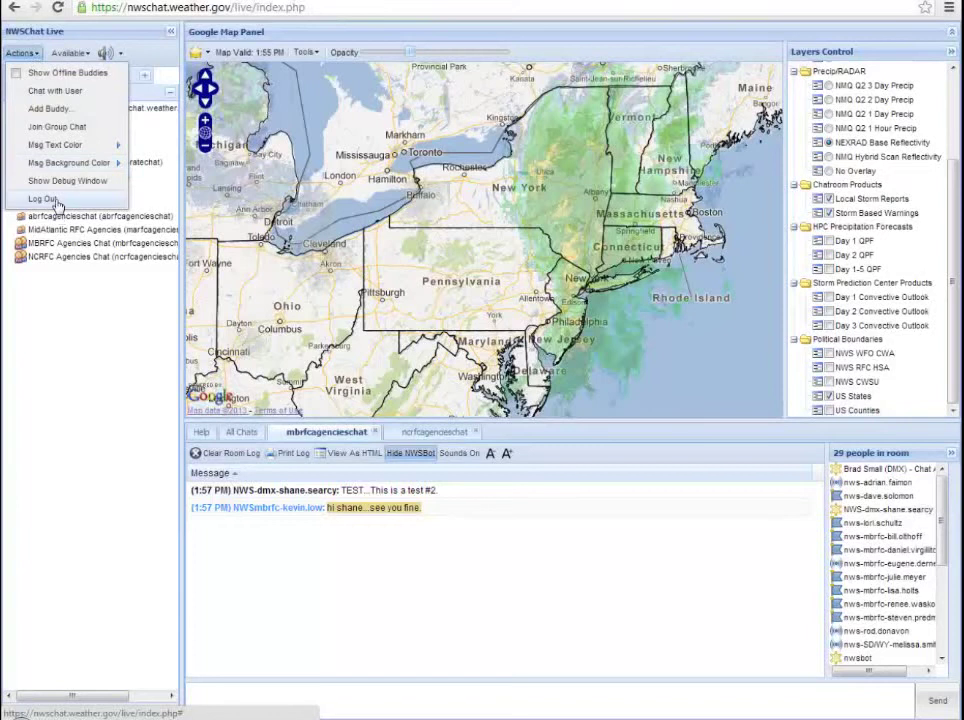
{"action": "left_click", "coordinate": [124, 373]}
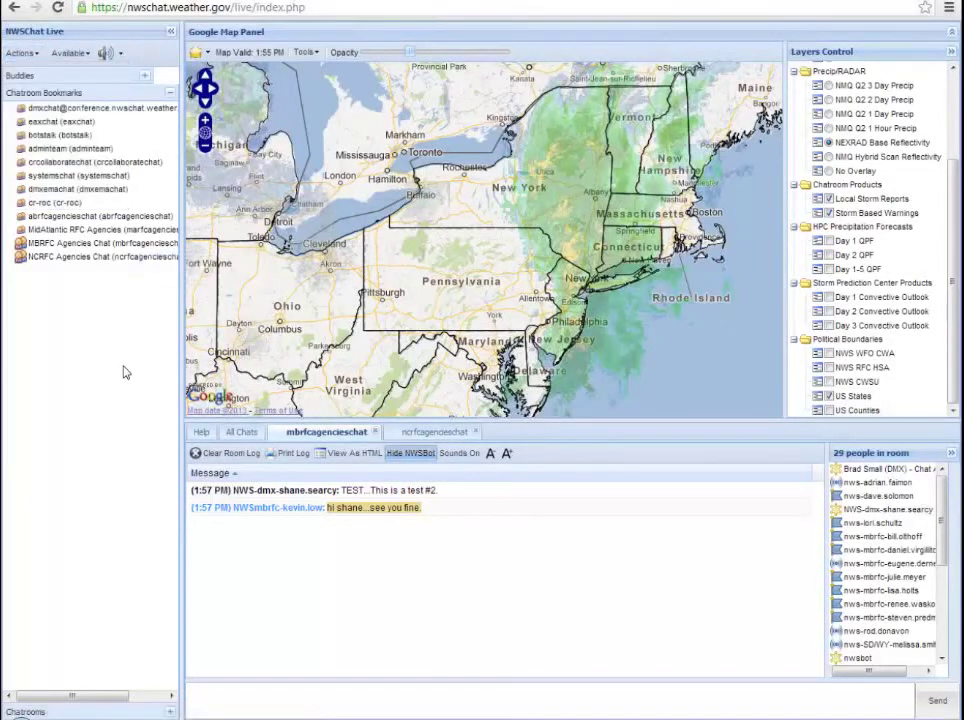
Step: Open the Help page and look over the Most Recent Changes notes
{"action": "left_click", "coordinate": [203, 433]}
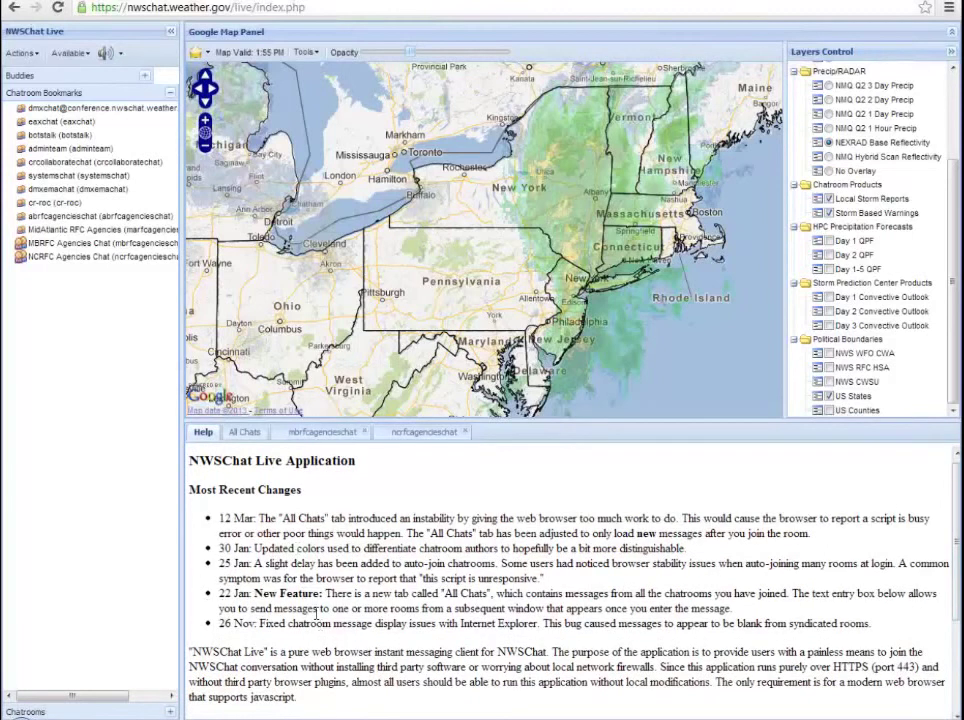
{"action": "left_click_drag", "start_coordinate": [322, 623], "coordinate": [322, 533]}
{"action": "left_click", "coordinate": [250, 518]}
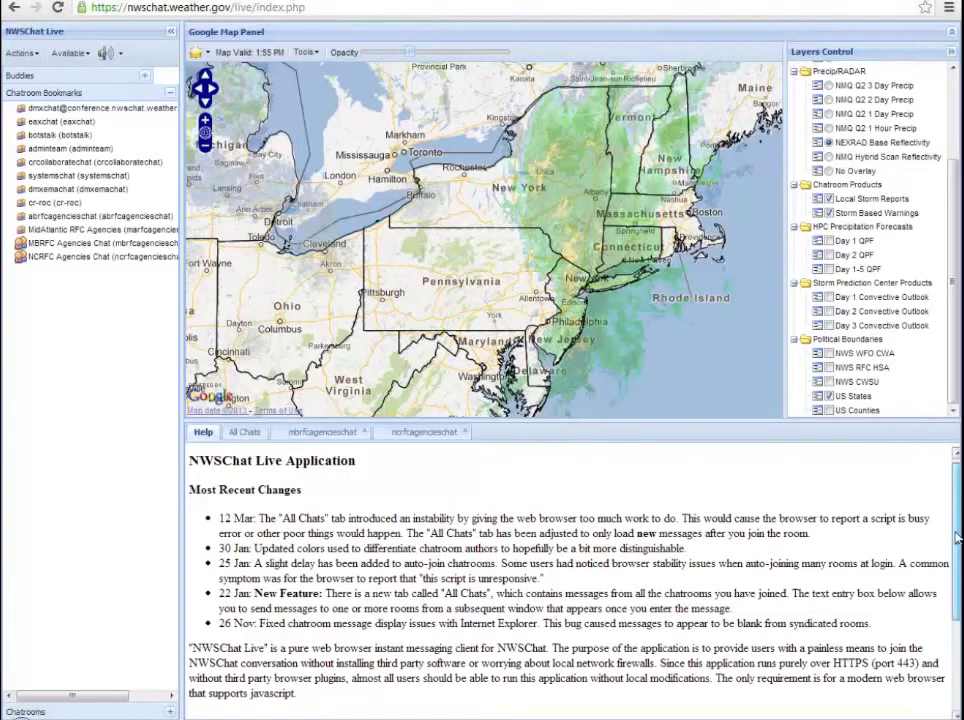
Step: Scroll through the NWSChat Live description and Audio Alert Credits sections
{"action": "scroll", "coordinate": [955, 540], "scroll_direction": "down", "scroll_amount": 1}
{"action": "scroll", "coordinate": [955, 543], "scroll_direction": "down", "scroll_amount": 1}
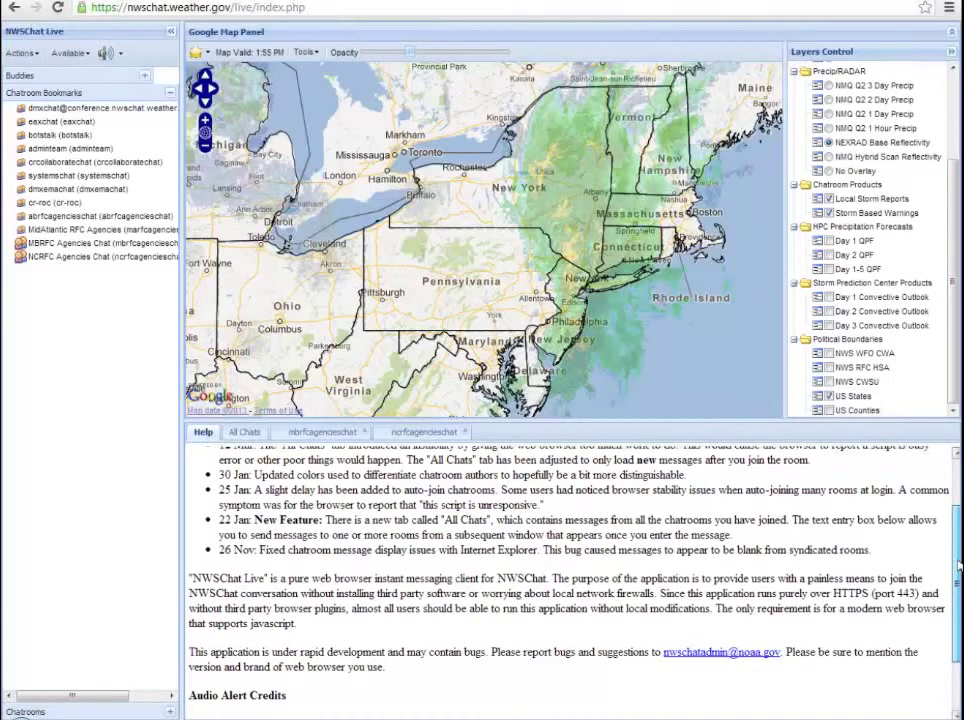
{"action": "scroll", "coordinate": [957, 565], "scroll_direction": "up", "scroll_amount": 2}
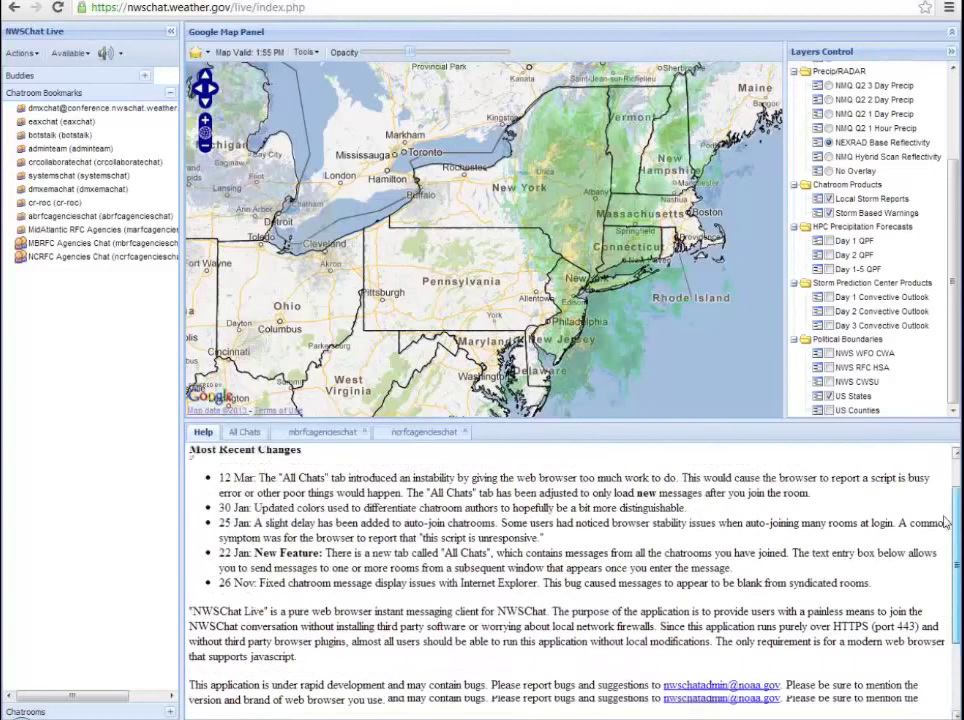
{"action": "scroll", "coordinate": [950, 543], "scroll_direction": "up", "scroll_amount": 1}
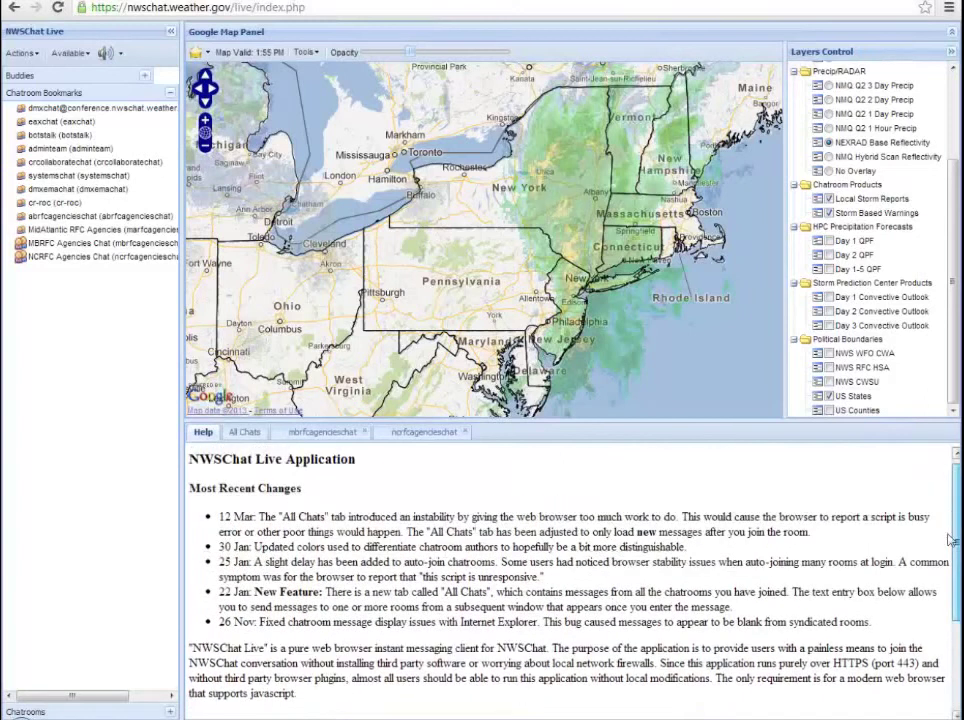
{"action": "scroll", "coordinate": [948, 560], "scroll_direction": "down", "scroll_amount": 4}
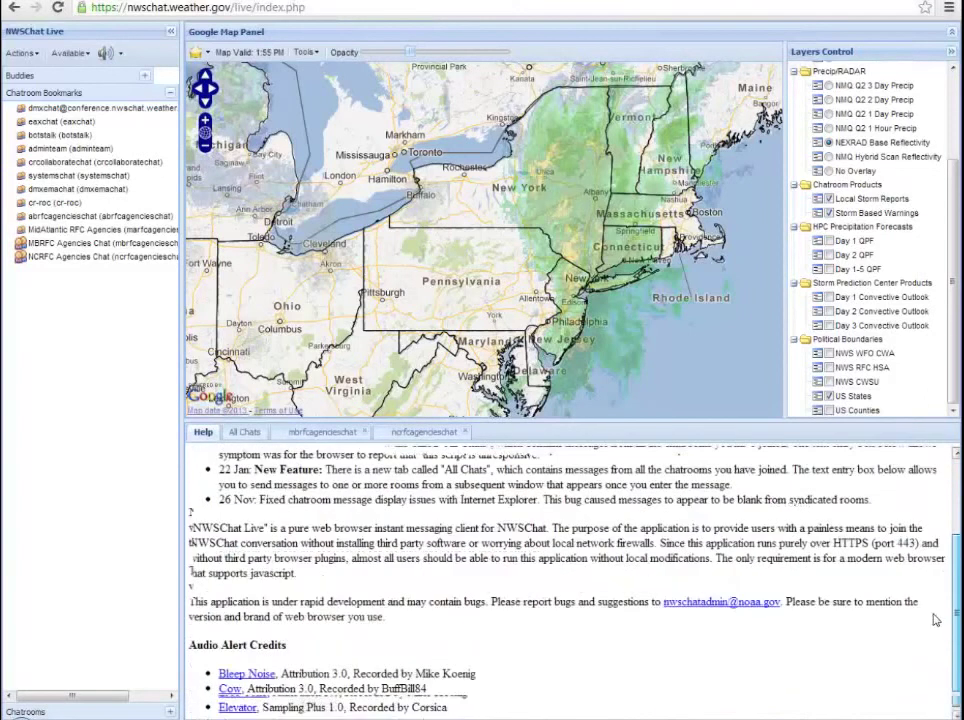
{"action": "left_click_drag", "start_coordinate": [497, 497], "coordinate": [551, 571]}
{"action": "left_click", "coordinate": [678, 517]}
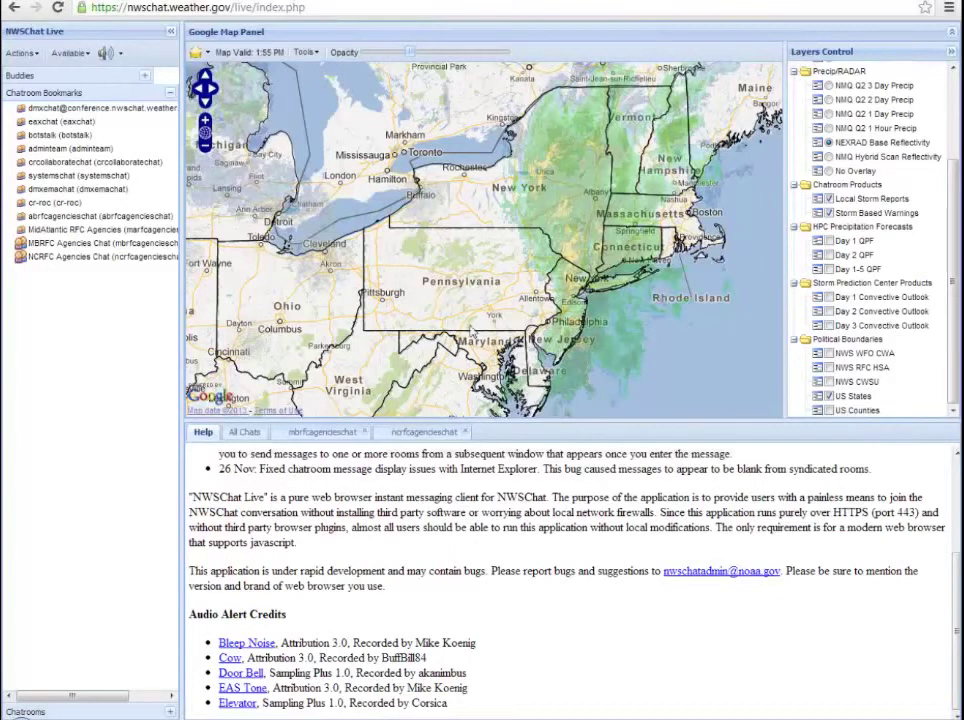
Step: Send 'TEST...#3' as a new message in the ncrfcagencieschat room
{"action": "left_click", "coordinate": [416, 436]}
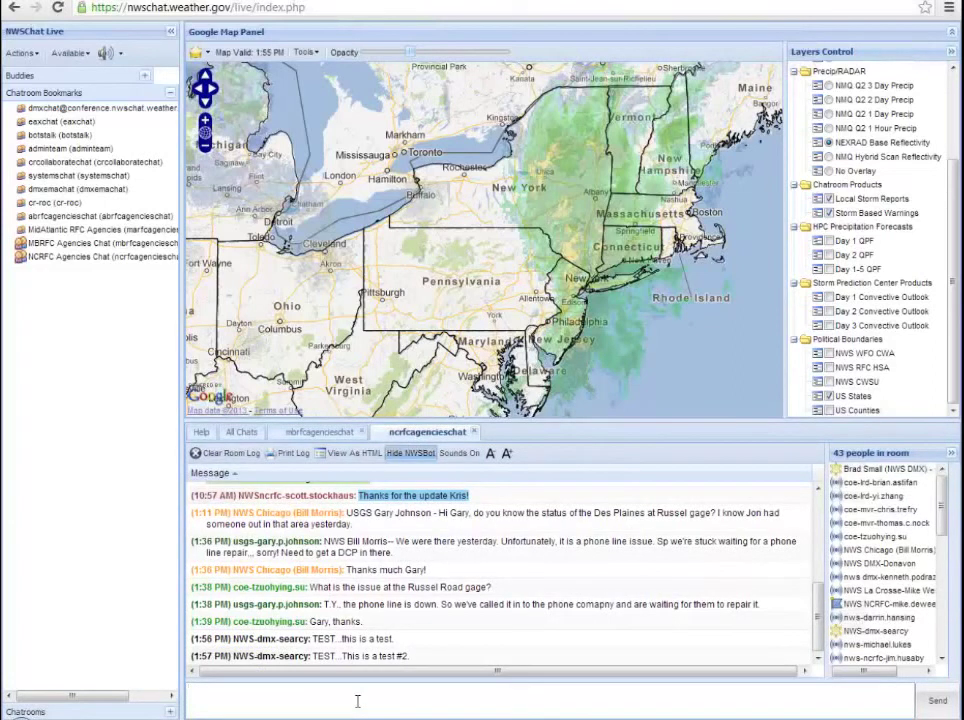
{"action": "type", "text": "TEST...#3"}
{"action": "key", "text": "Return"}
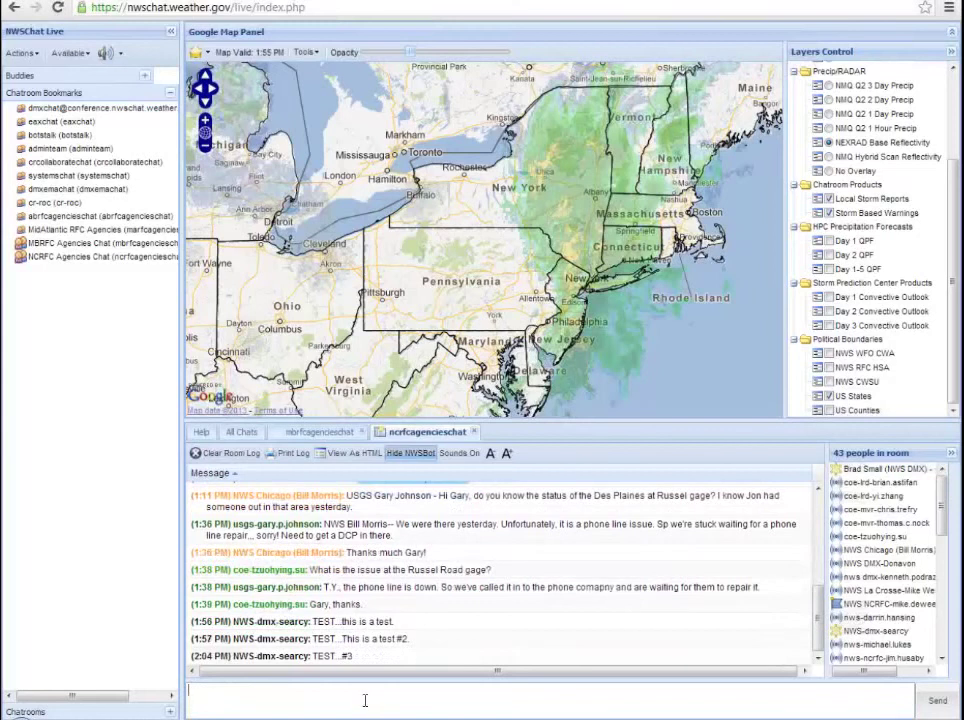